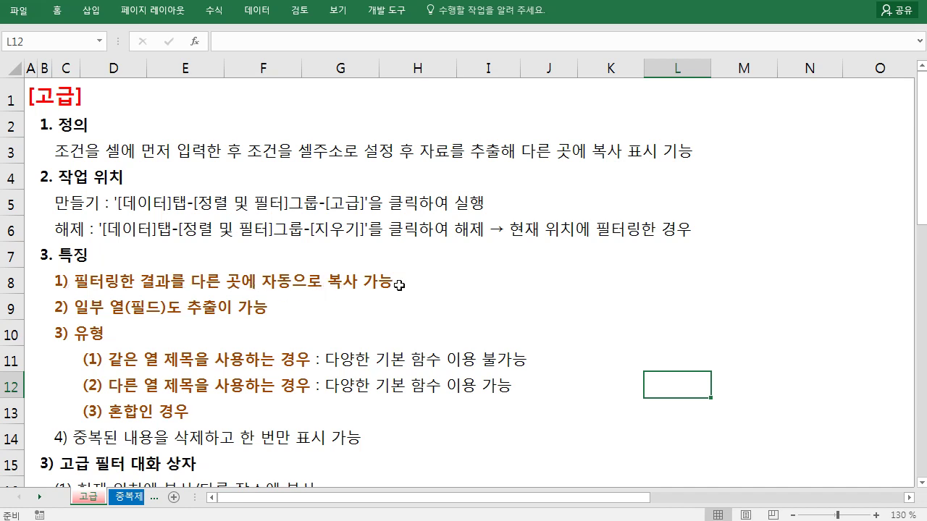
Step: Review where the Advanced Filter command is and its listed features: extracting selected fields, the three criteria types and showing duplicates once
click(267, 21)
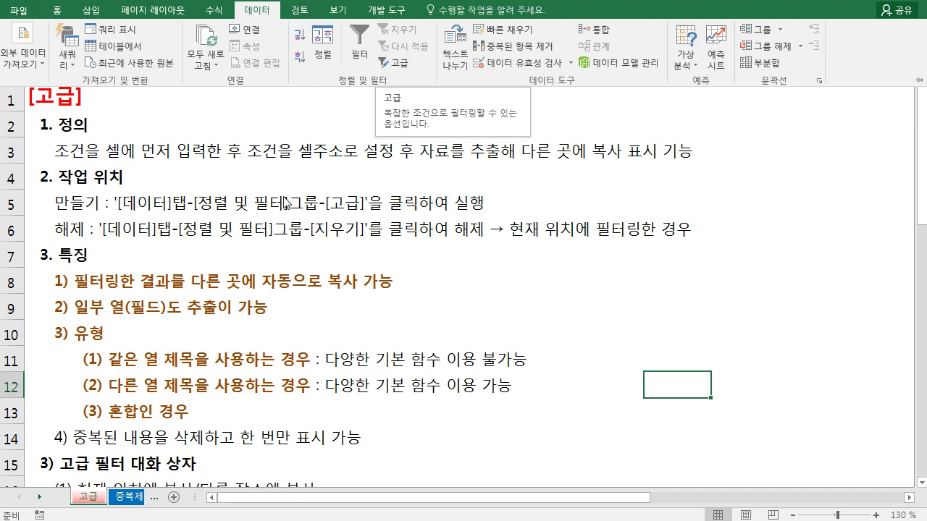
key(ctrl+F1)
drag(62, 306, 246, 306)
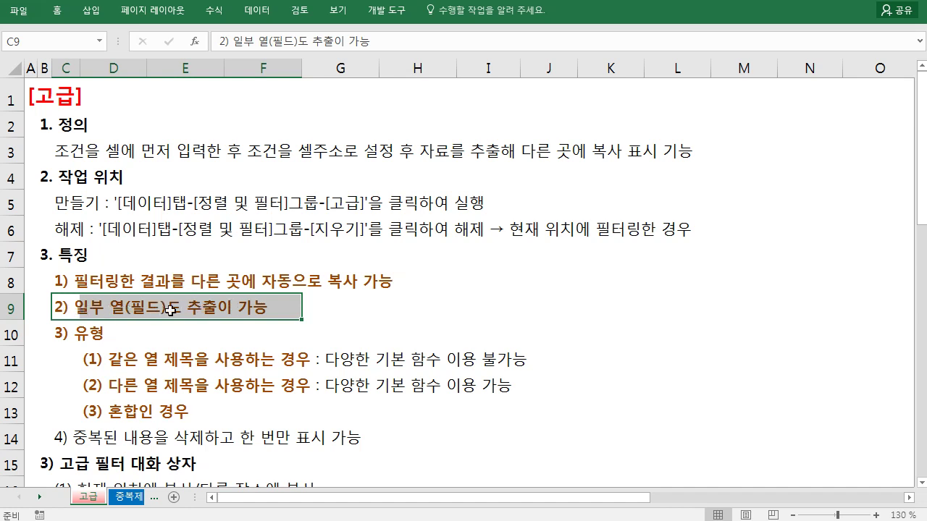
drag(49, 337, 114, 336)
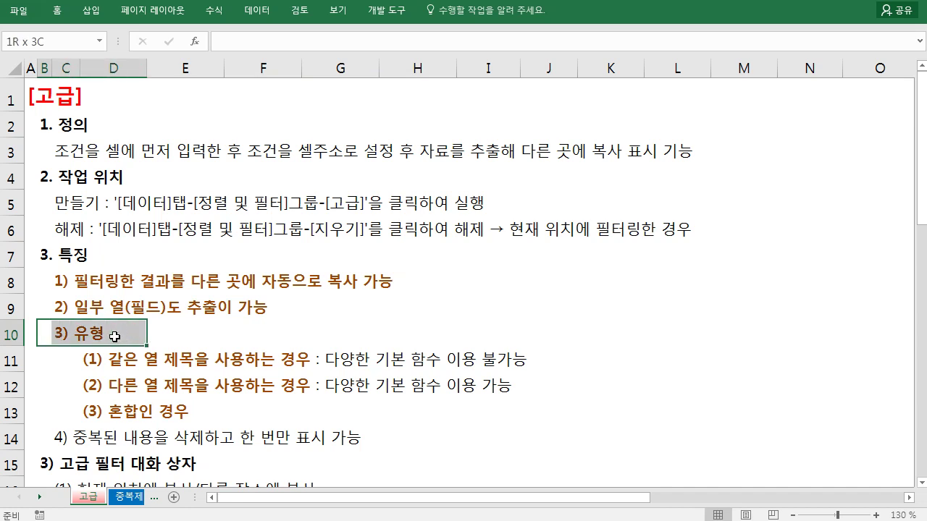
drag(93, 356, 241, 358)
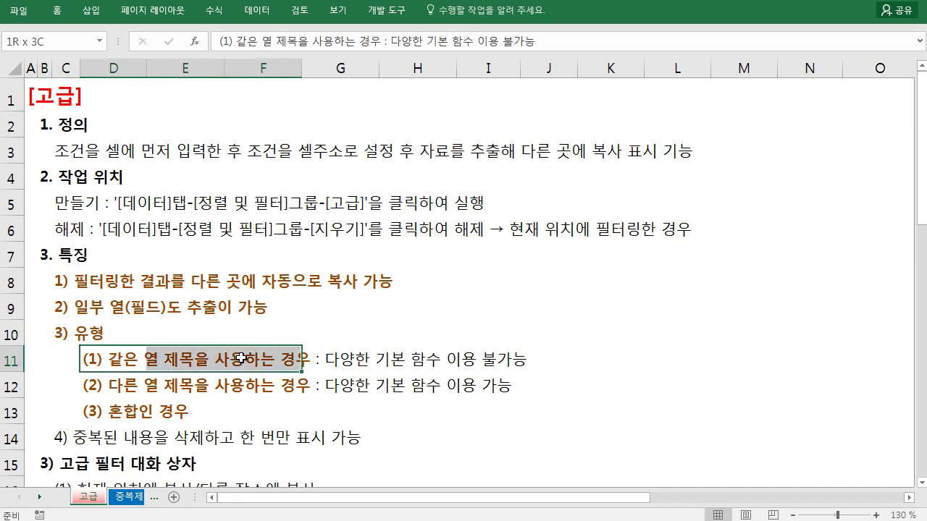
drag(95, 389, 246, 389)
drag(88, 414, 150, 415)
drag(92, 357, 97, 401)
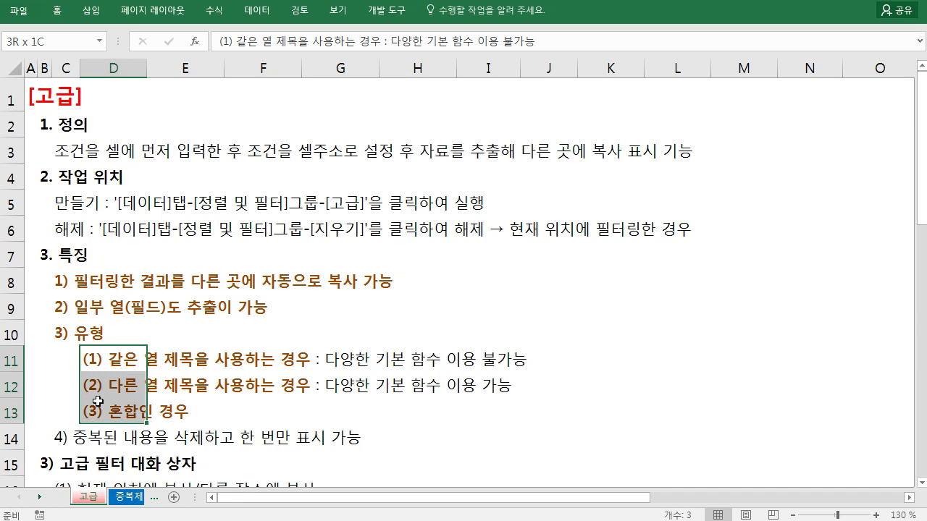
drag(66, 438, 309, 438)
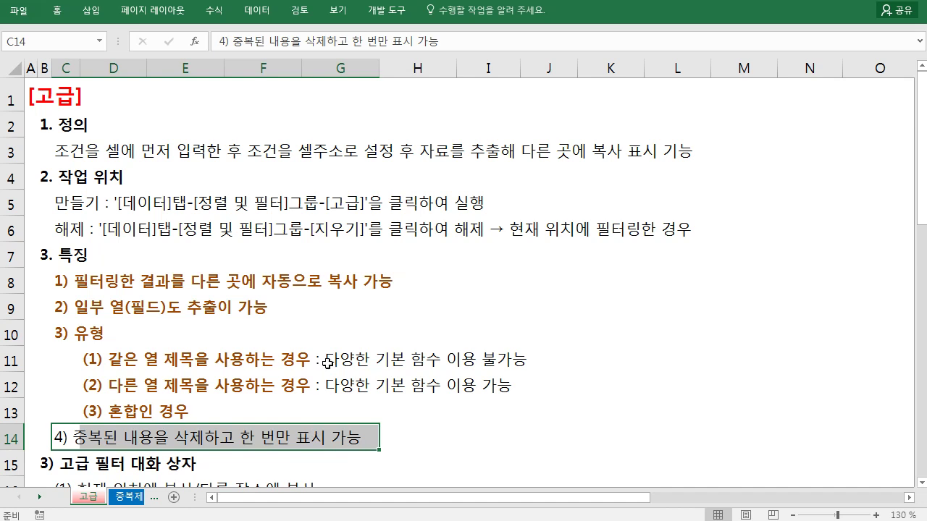
Step: Examine the notes on the Advanced Filter dialog, the practice score table and its yellow criteria area
scroll(328, 363, down, 2)
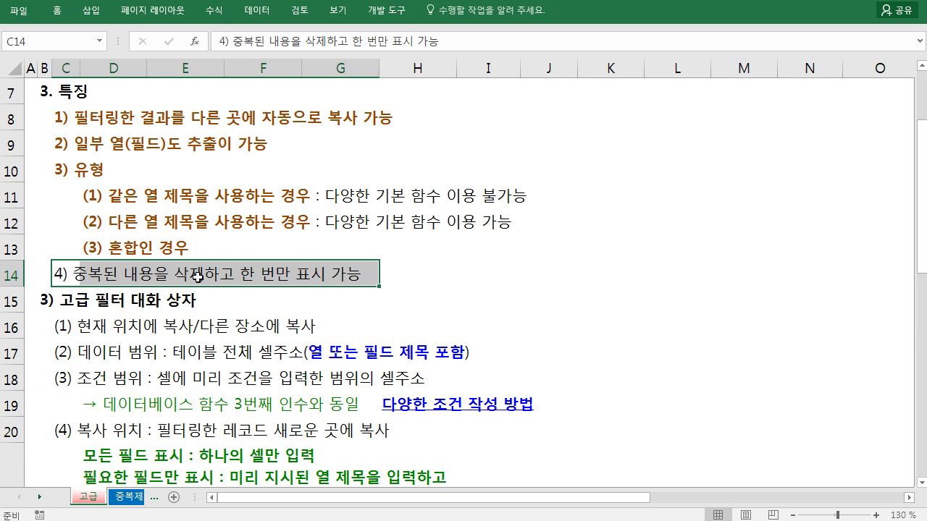
scroll(196, 278, down, 1)
scroll(156, 268, down, 2)
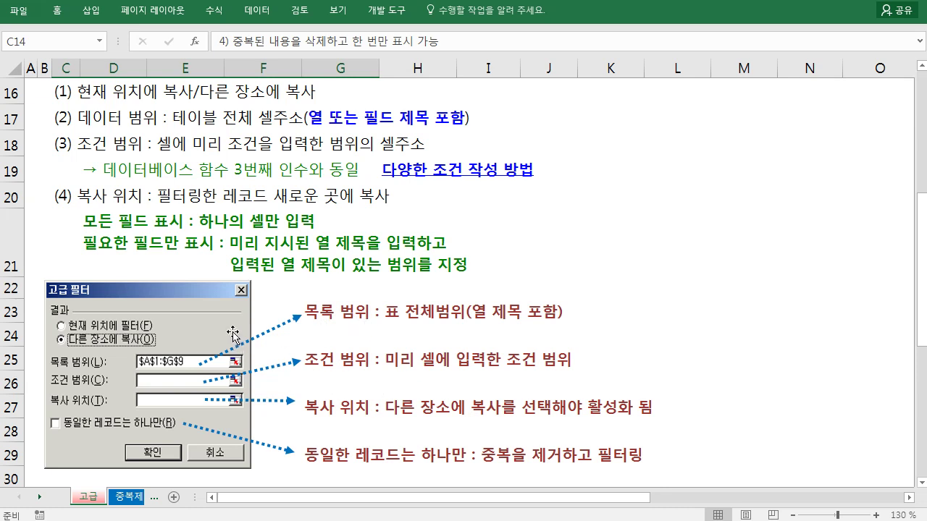
scroll(216, 333, down, 1)
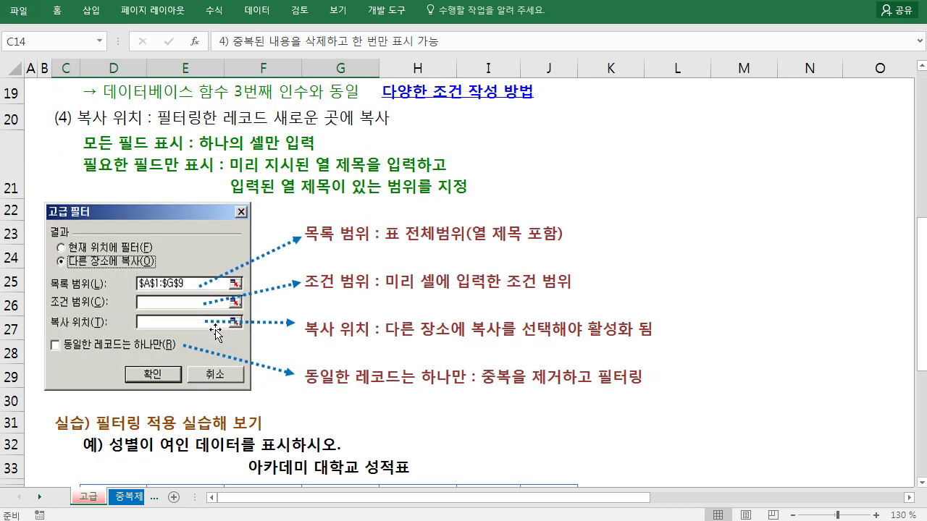
scroll(216, 333, down, 3)
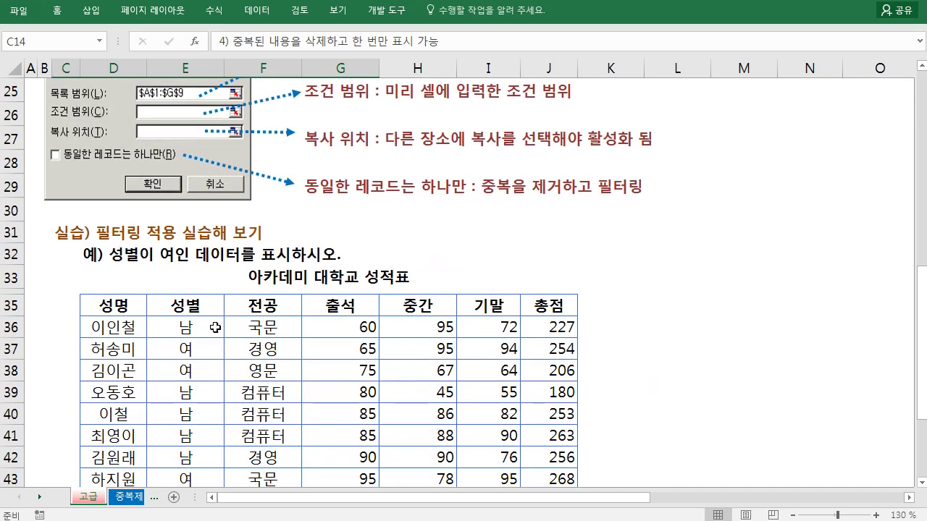
scroll(216, 327, down, 2)
drag(129, 377, 280, 418)
scroll(264, 333, up, 2)
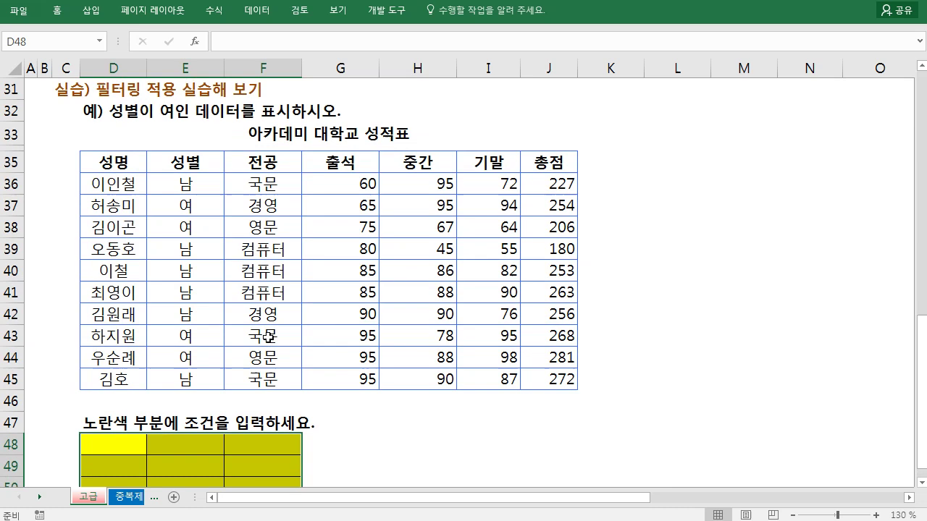
scroll(262, 333, up, 3)
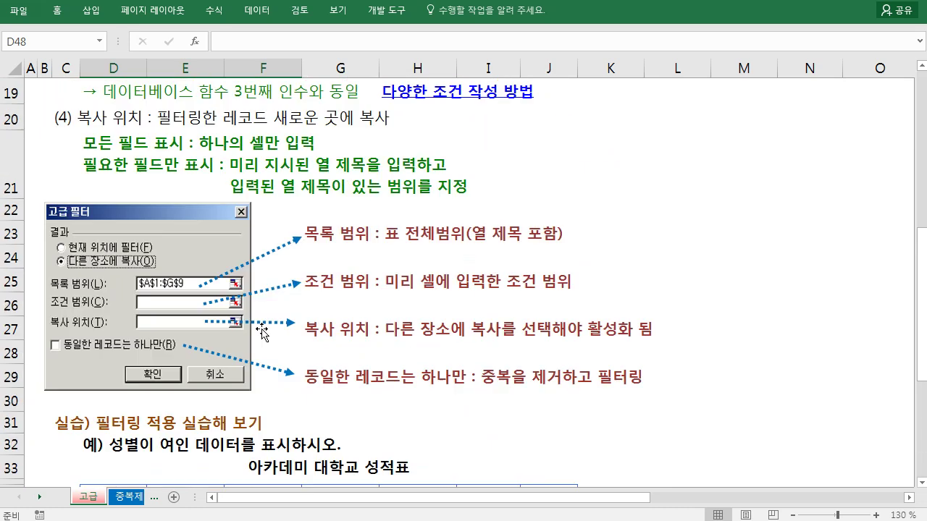
Step: Switch to the 중복제거-보충 sheet and compare the yellow rows 2–3 with the pink rows 14–15
click(141, 499)
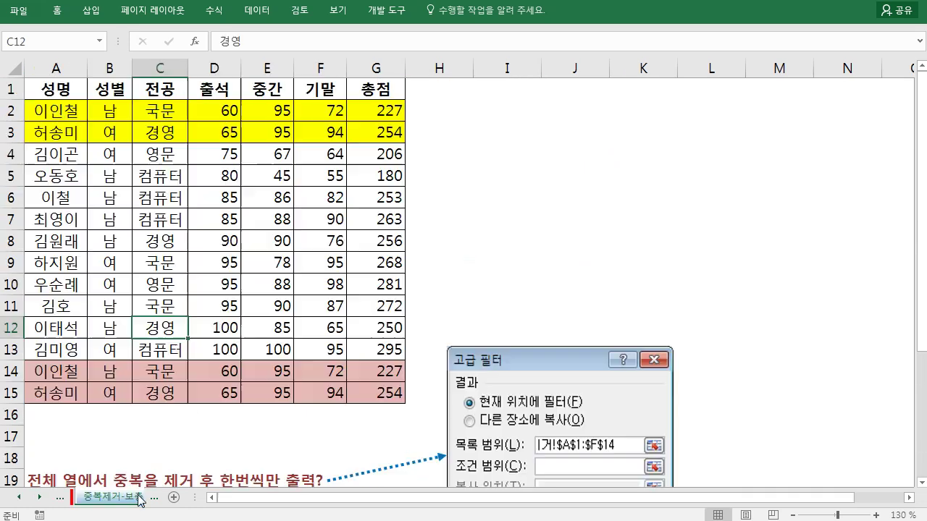
click(542, 171)
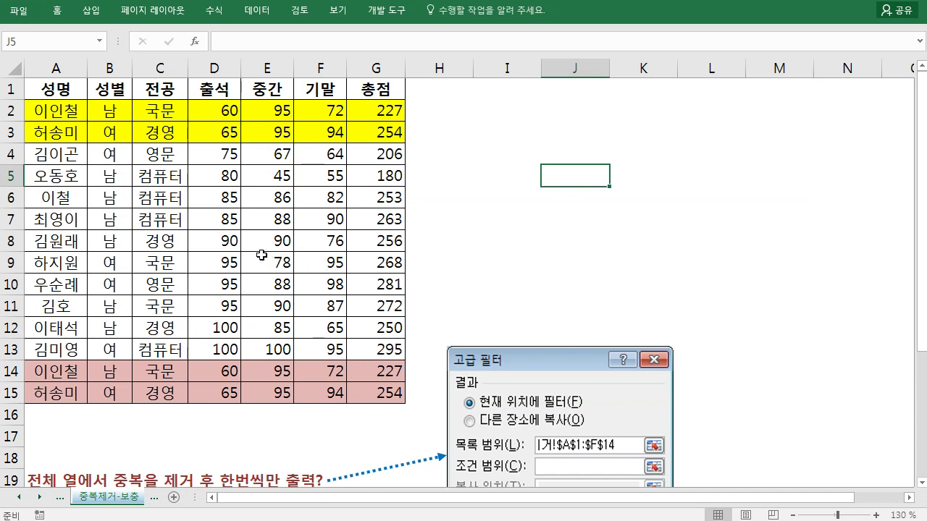
drag(55, 114, 367, 128)
drag(44, 373, 405, 392)
click(304, 286)
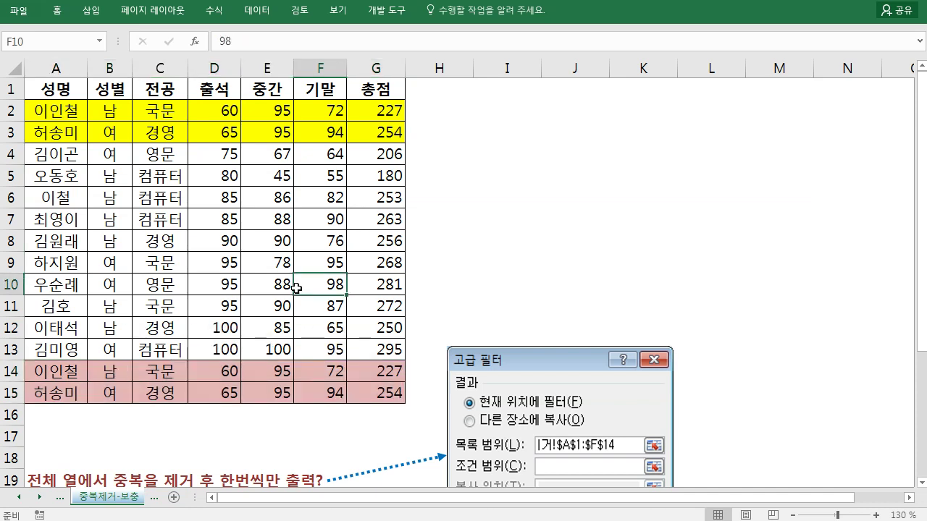
Step: Start an advanced filter on the score table with A1:G15 as the list range, headings included, and no criteria range
drag(59, 89, 384, 395)
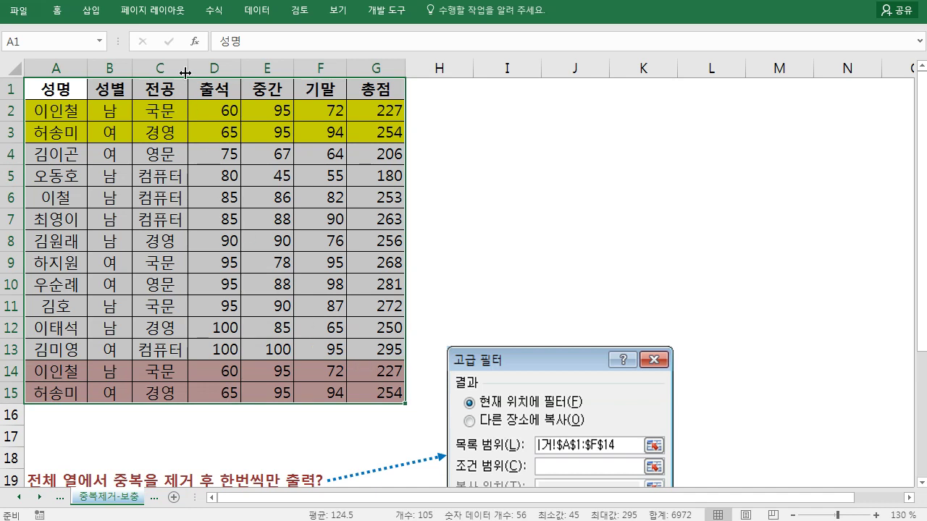
click(255, 16)
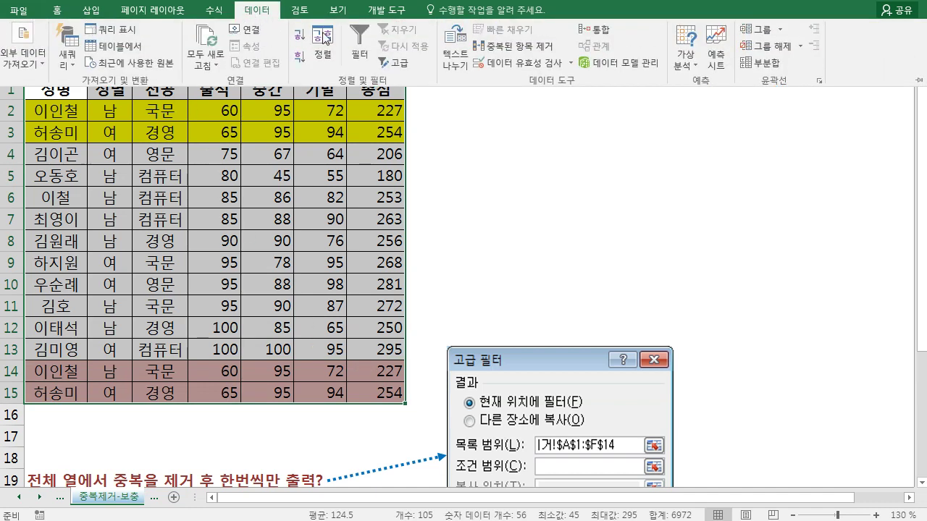
click(390, 61)
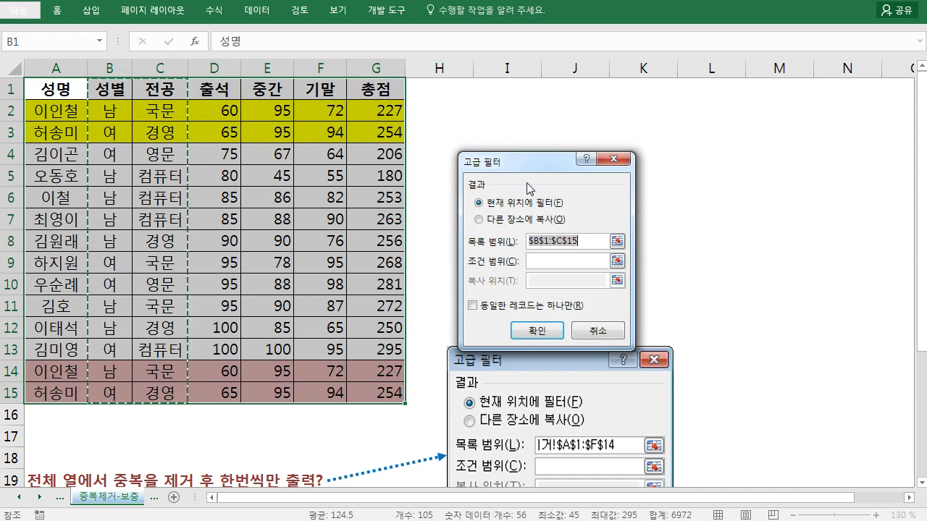
drag(64, 93, 360, 396)
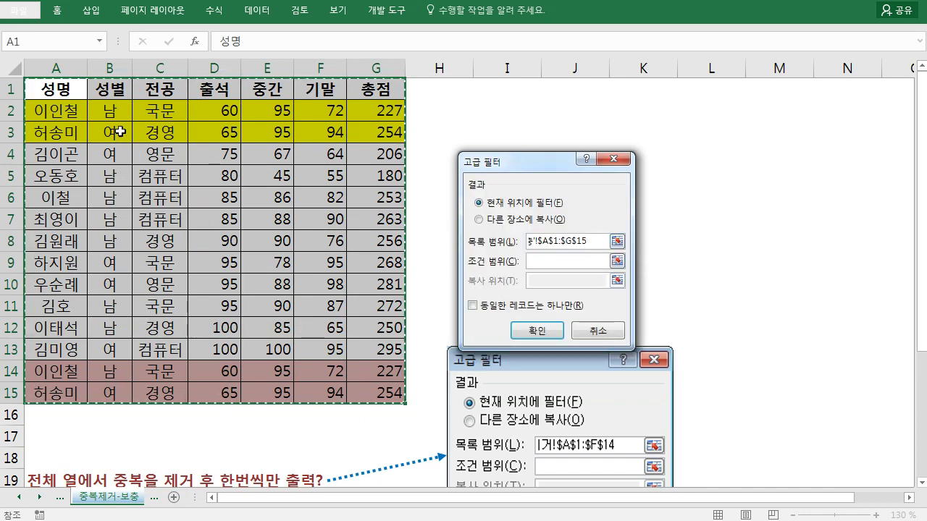
click(535, 260)
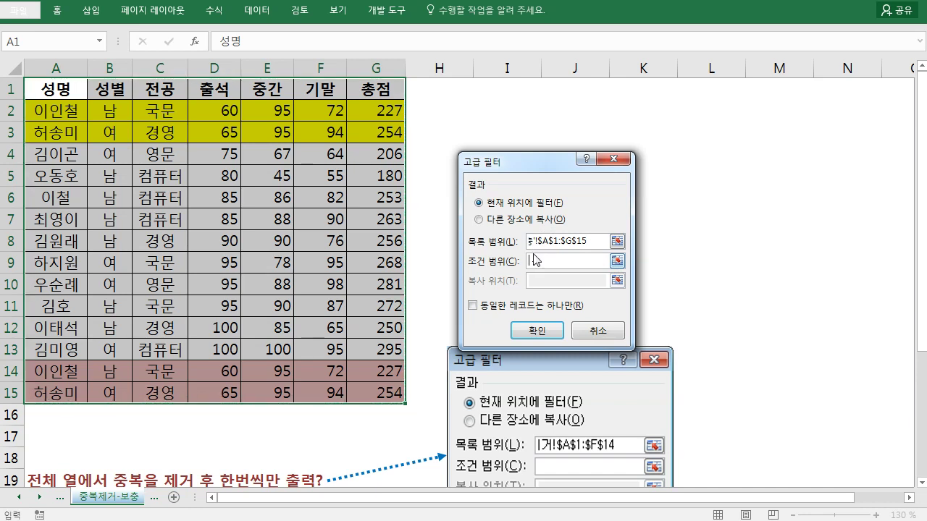
Step: Set the filter to copy to another location at A41 with unique records only, and run it
click(500, 219)
scroll(179, 312, down, 11)
click(45, 249)
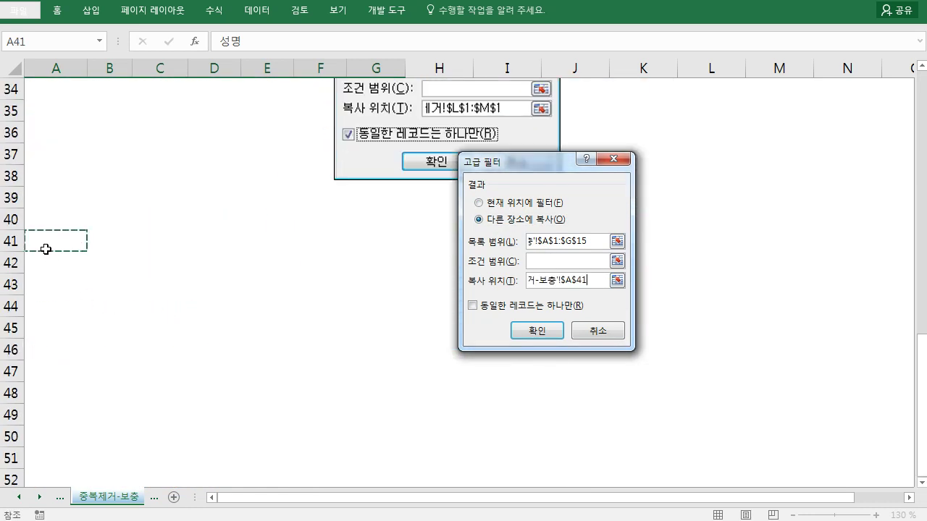
scroll(181, 255, up, 9)
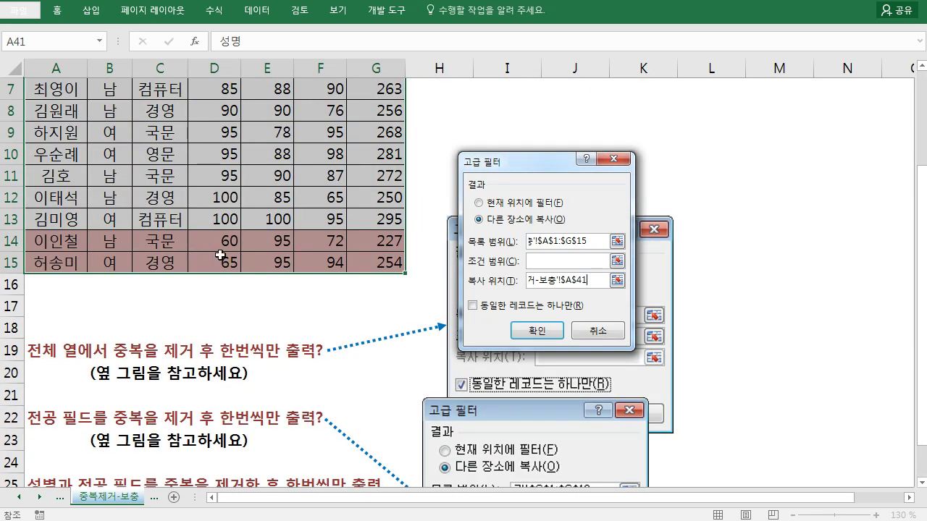
click(494, 306)
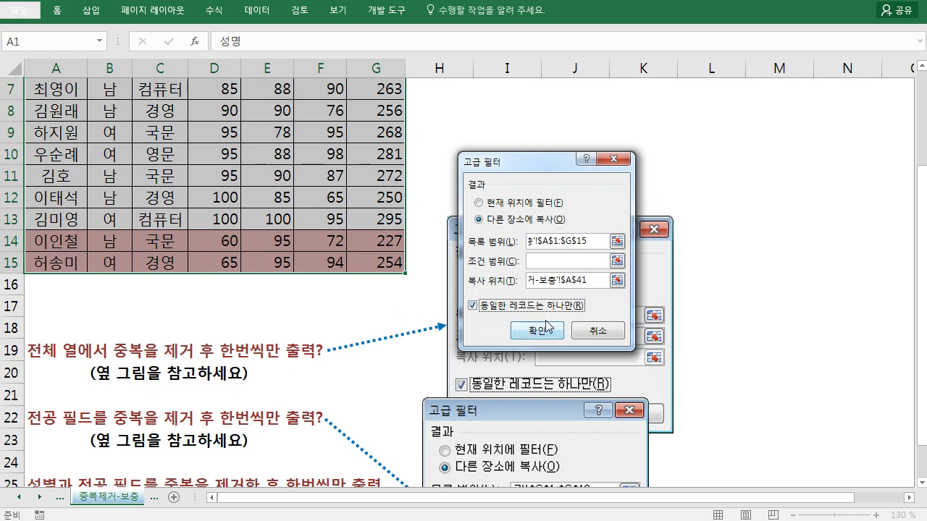
click(537, 334)
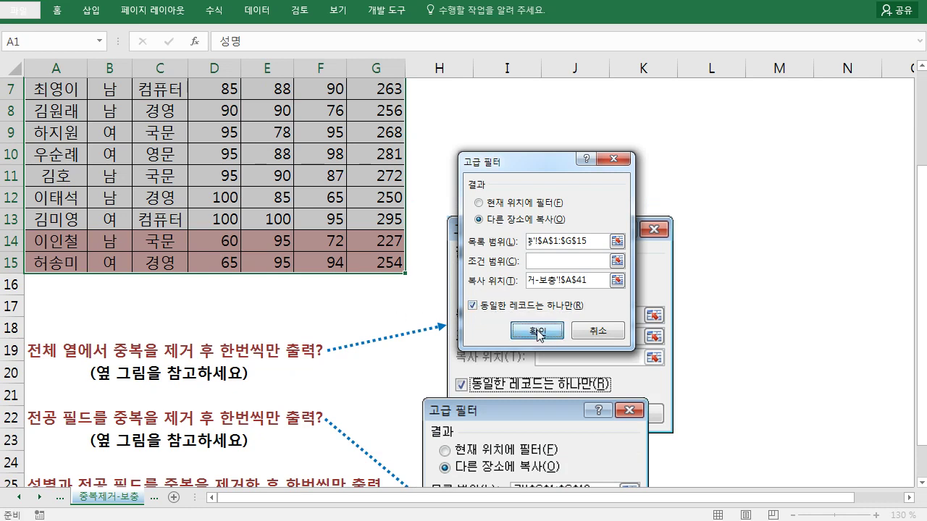
click(531, 338)
Step: Check the filtered copy starting at A41 for the highlighted records and for duplicates at its end
scroll(273, 316, down, 11)
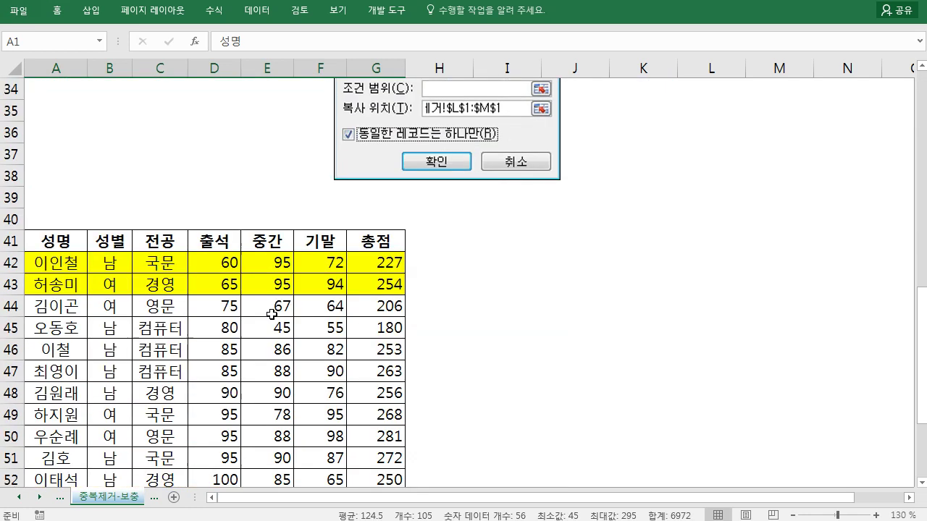
scroll(271, 315, down, 2)
scroll(185, 317, up, 1)
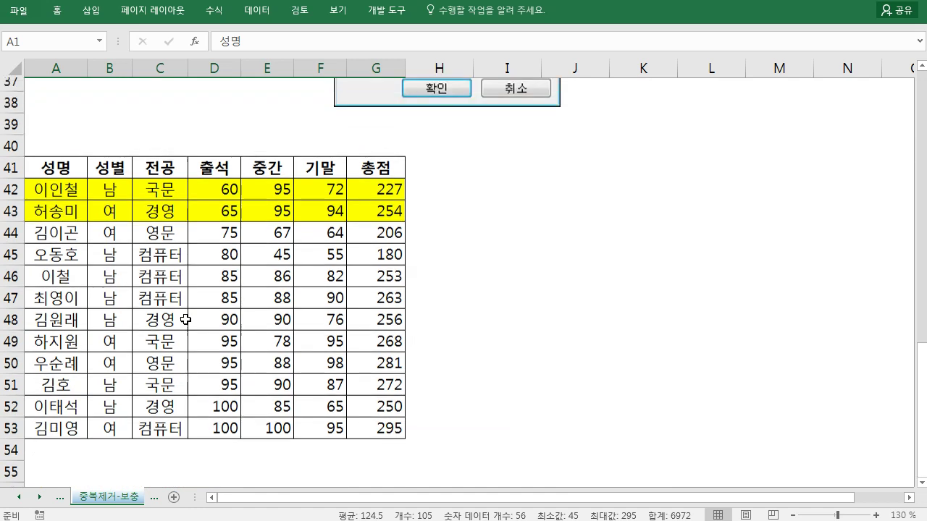
scroll(178, 320, down, 1)
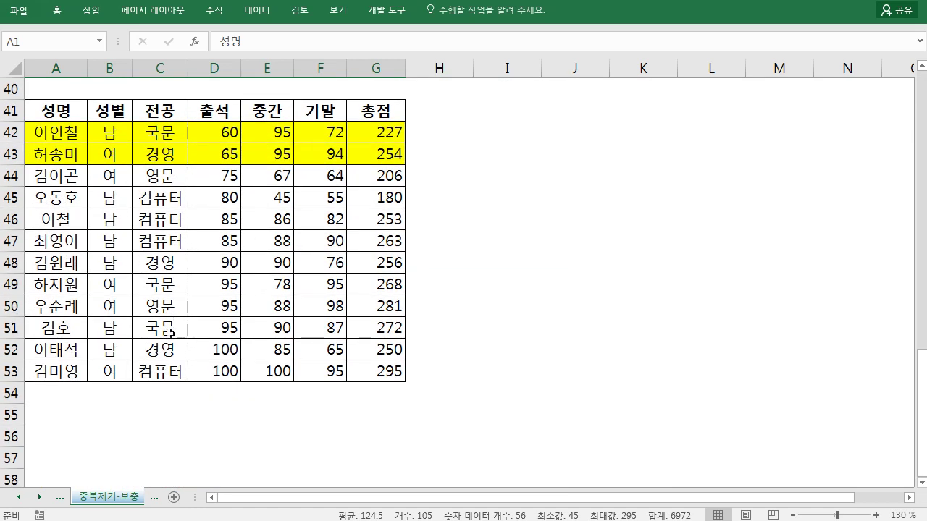
drag(44, 391, 374, 416)
drag(53, 133, 376, 153)
drag(66, 391, 379, 421)
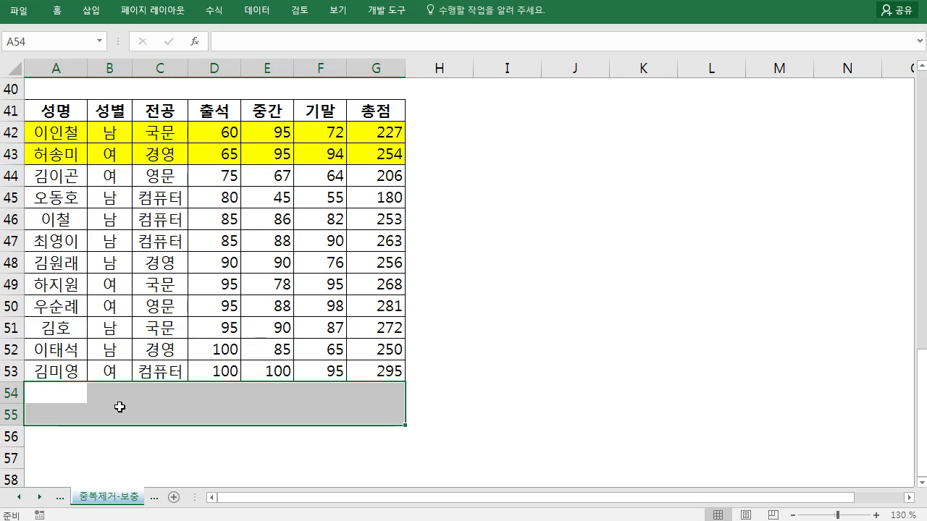
Step: Review the source table, the remaining duplicate-removal exercises, and the 성별 and 전공 columns they use
scroll(109, 356, up, 9)
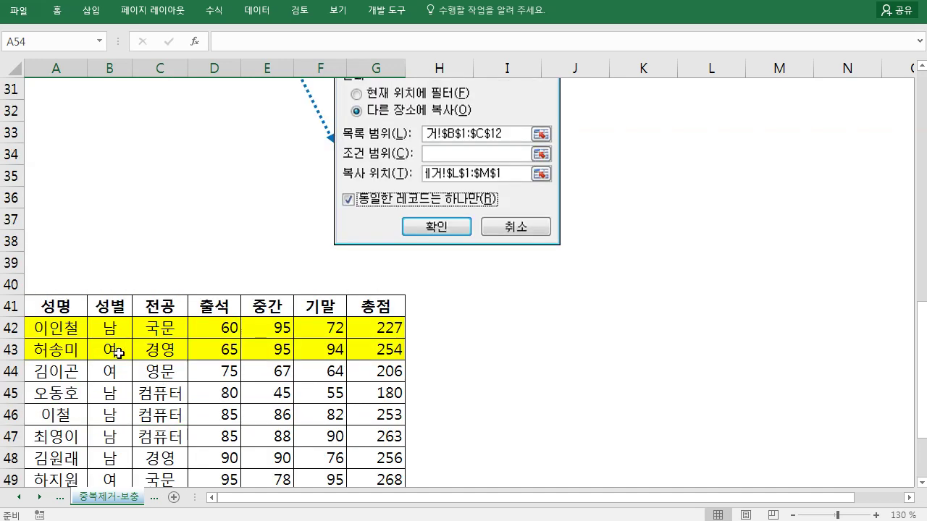
scroll(120, 354, up, 3)
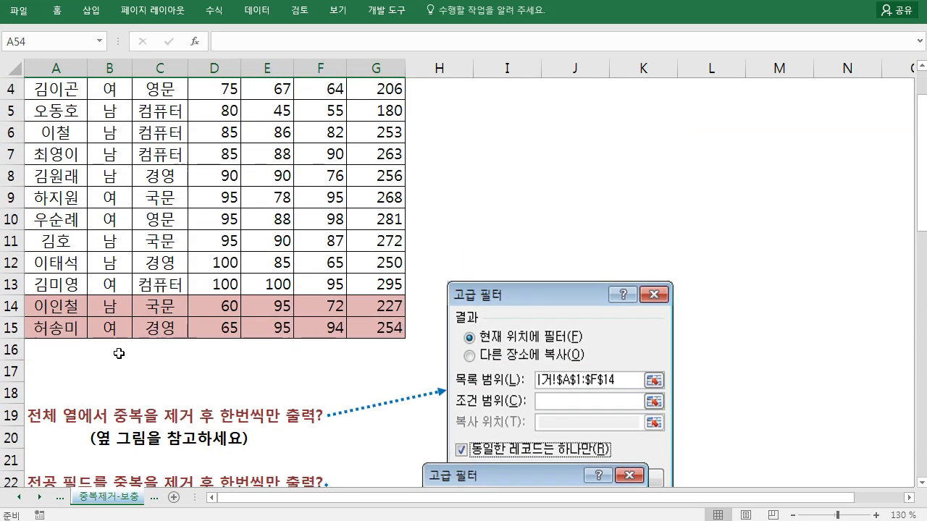
scroll(118, 354, up, 1)
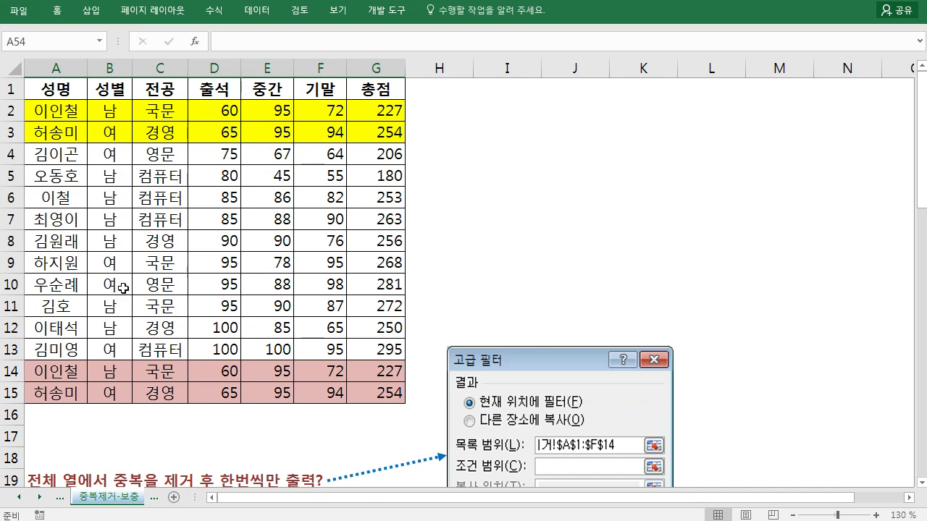
drag(59, 85, 384, 391)
click(209, 227)
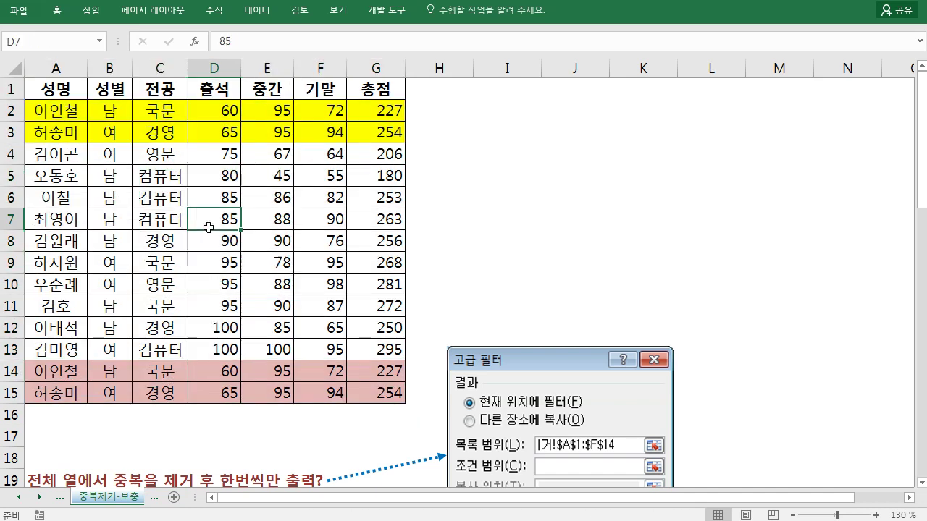
scroll(209, 227, down, 4)
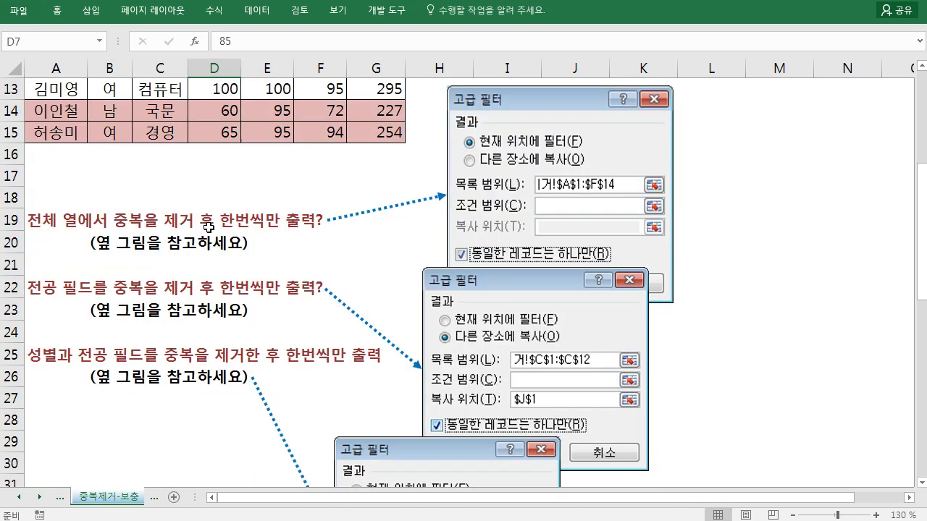
scroll(234, 279, up, 4)
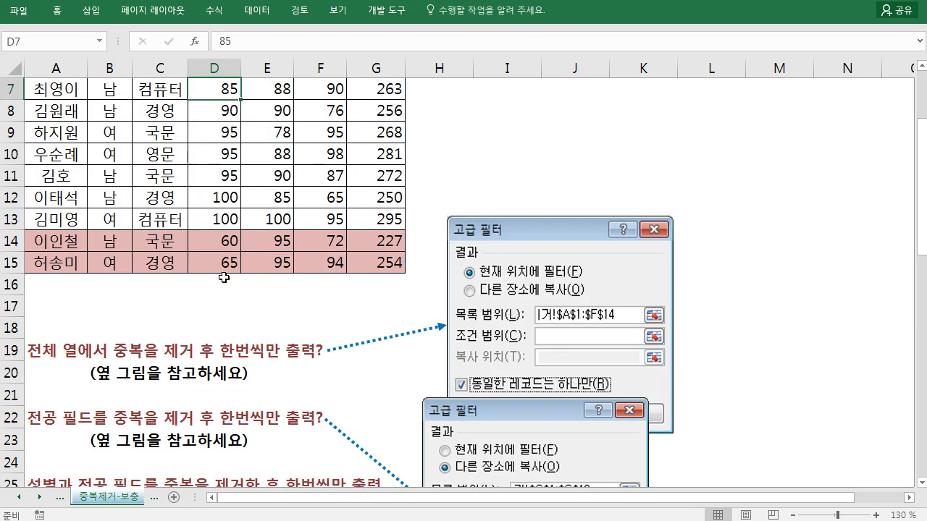
drag(104, 91, 128, 392)
drag(161, 89, 161, 393)
click(268, 262)
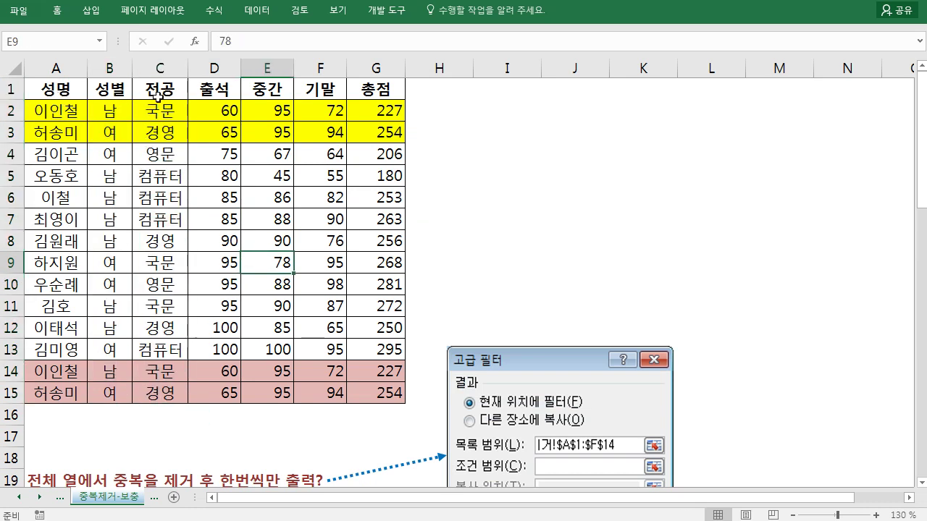
Step: Start an advanced filter with only the 전공 column, C1:C15, as the list range
drag(159, 89, 161, 395)
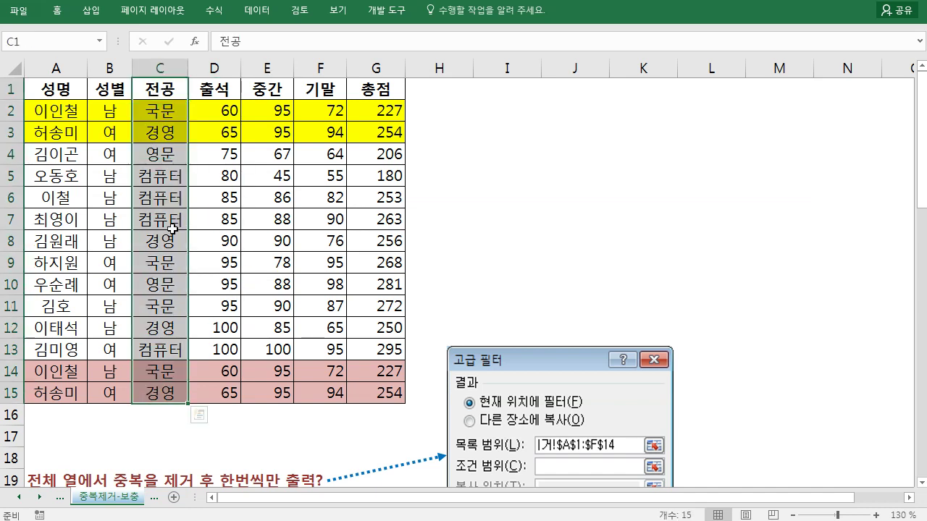
click(257, 10)
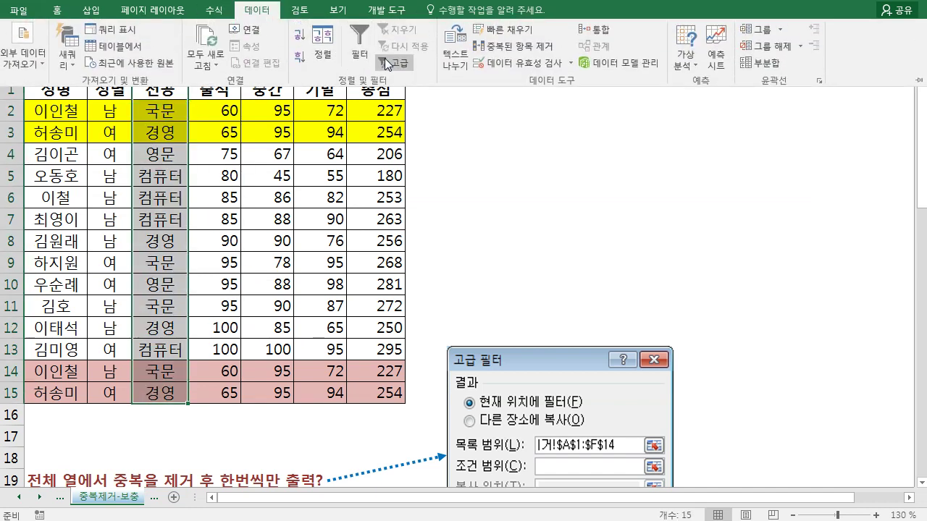
click(396, 63)
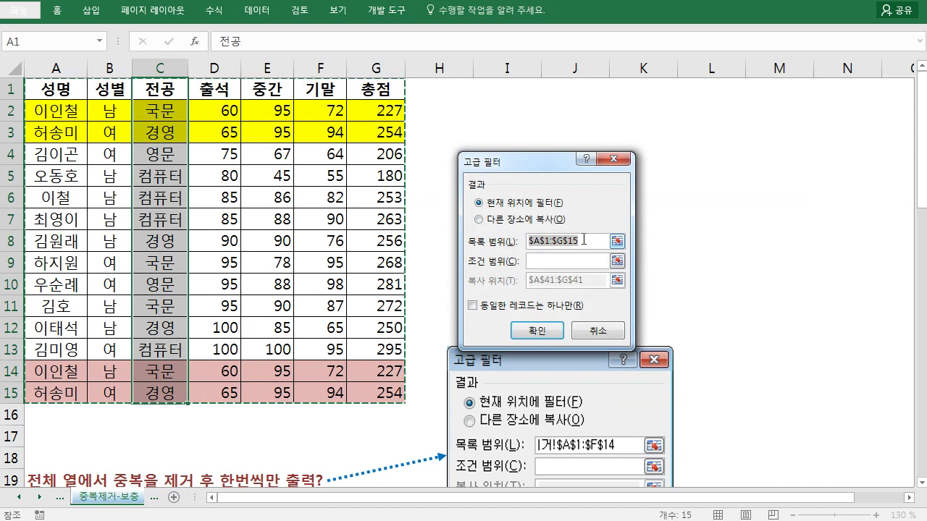
drag(161, 89, 145, 395)
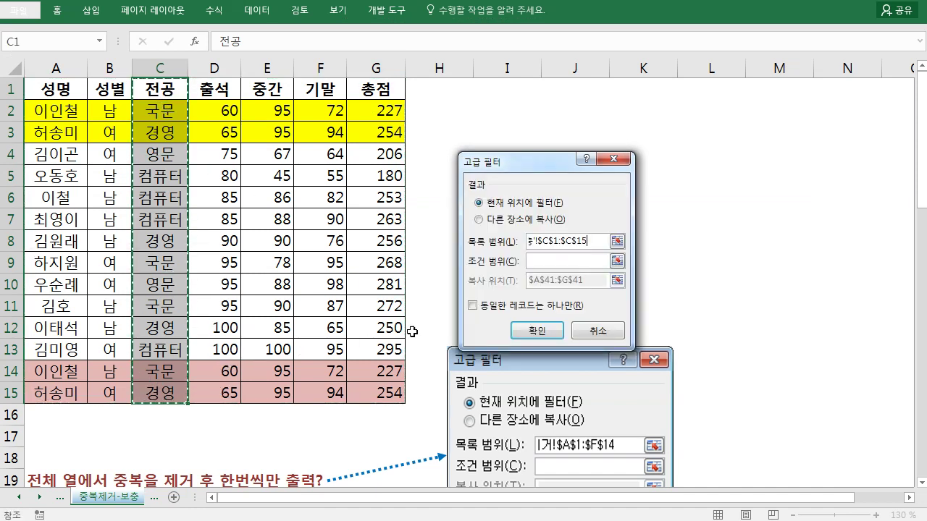
Step: Try to extract the 전공 values by copying the filter result to J1, leaving the unique records option off
click(479, 220)
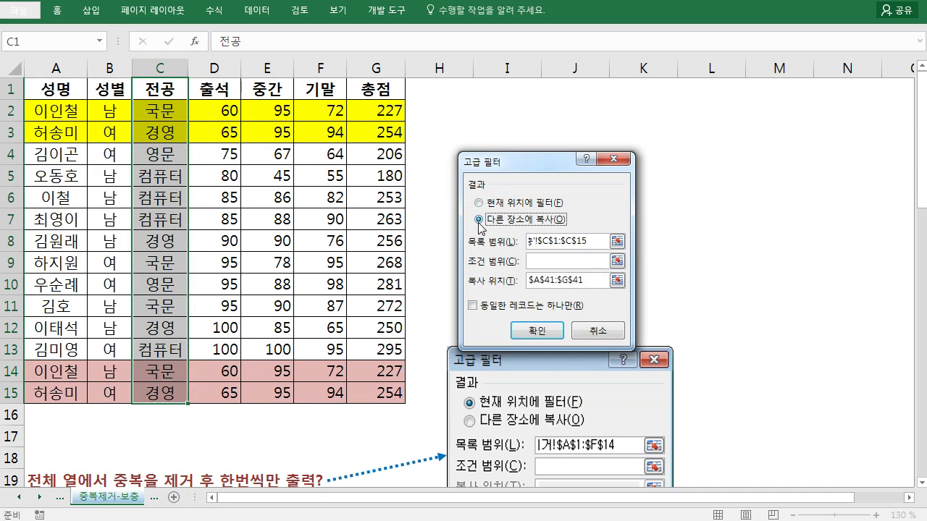
click(584, 279)
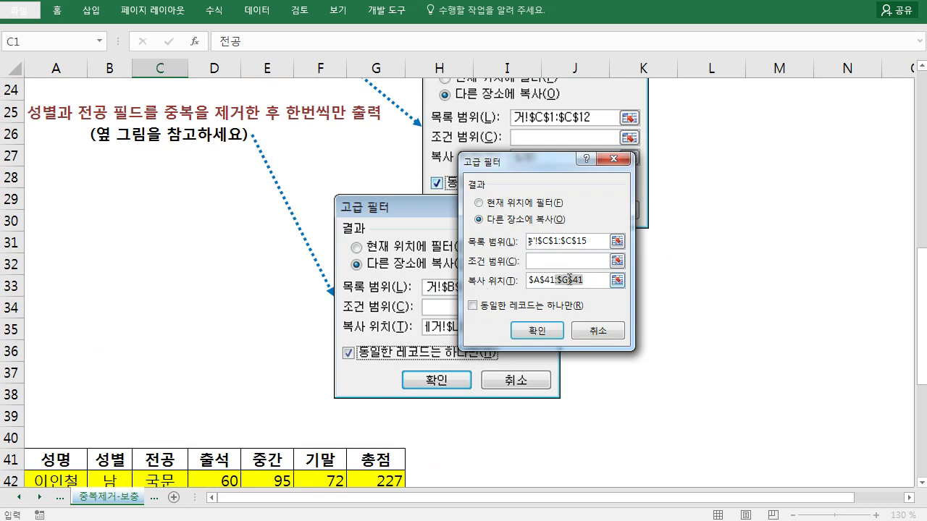
scroll(399, 267, up, 8)
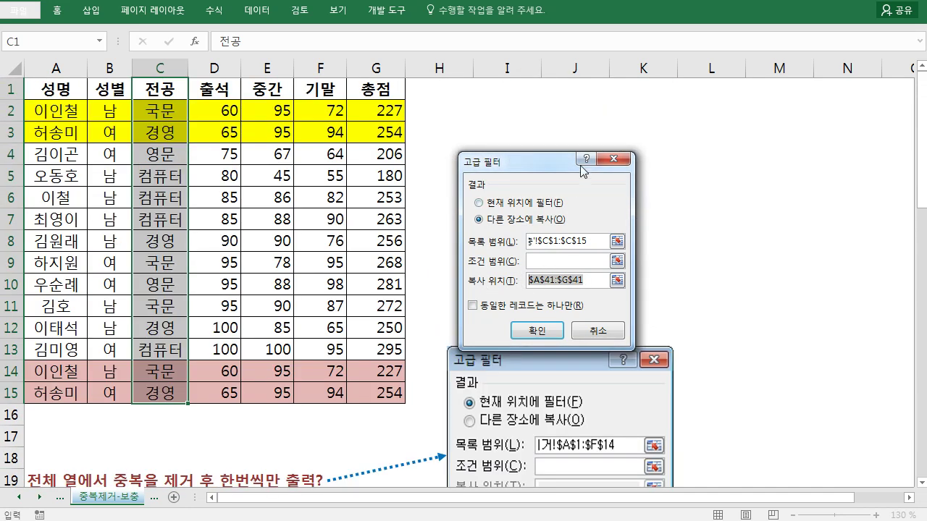
click(575, 93)
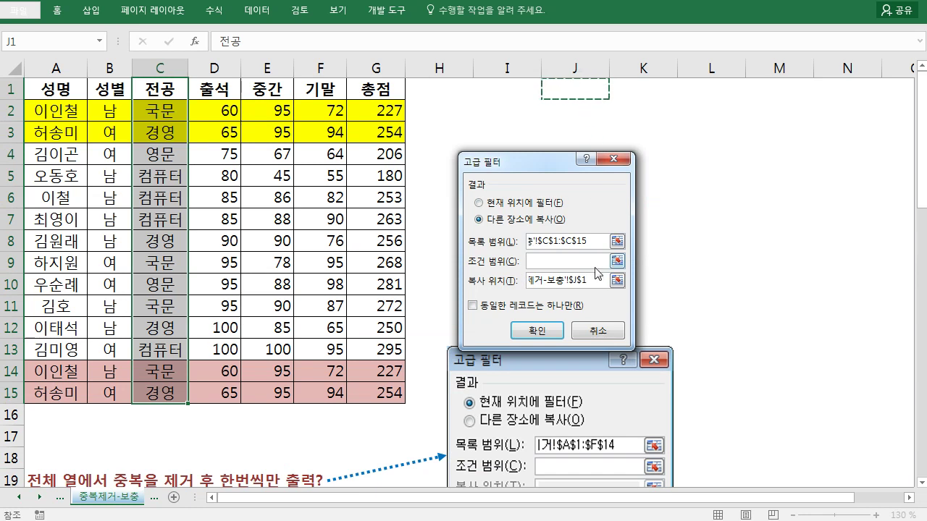
click(535, 332)
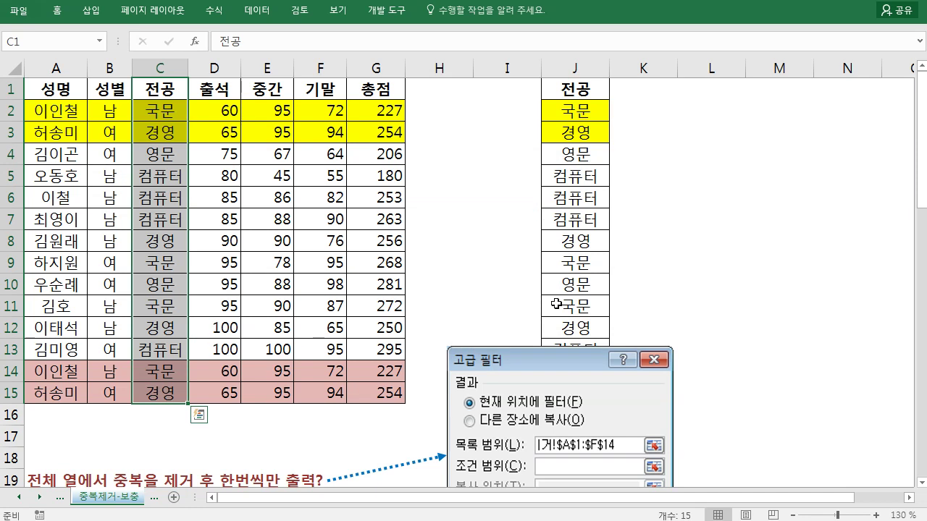
Step: Undo the note added to the heading in A1 of the 고급 sheet and return to the 중복제거-보충 sheet
key(ctrl+Page_Up)
key(ctrl+Page_Up)
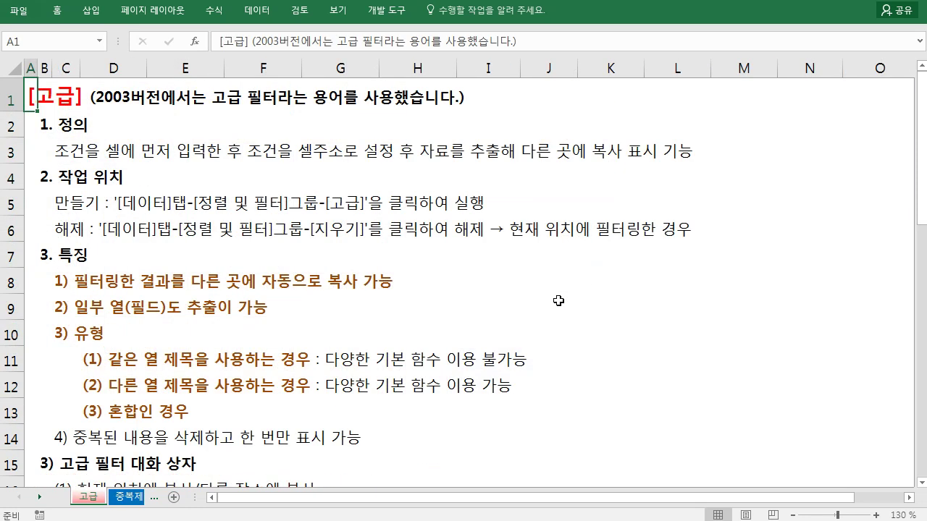
key(ctrl+z)
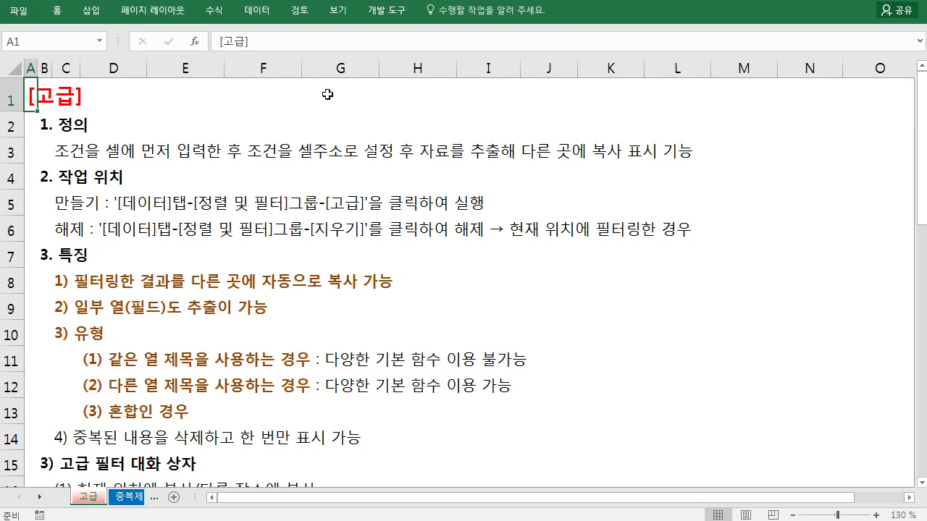
click(138, 499)
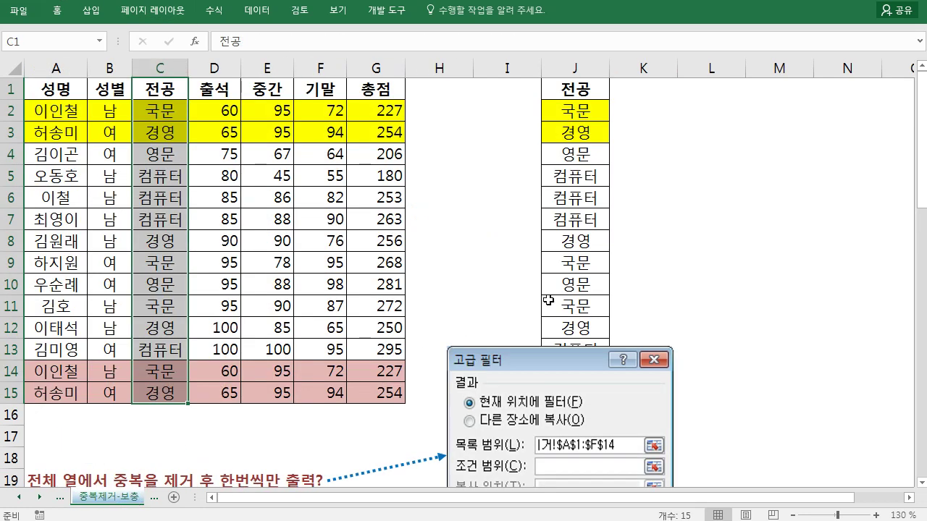
Step: Delete the copied 전공 list in J1:J15, shifting the remaining cells left
scroll(609, 290, down, 2)
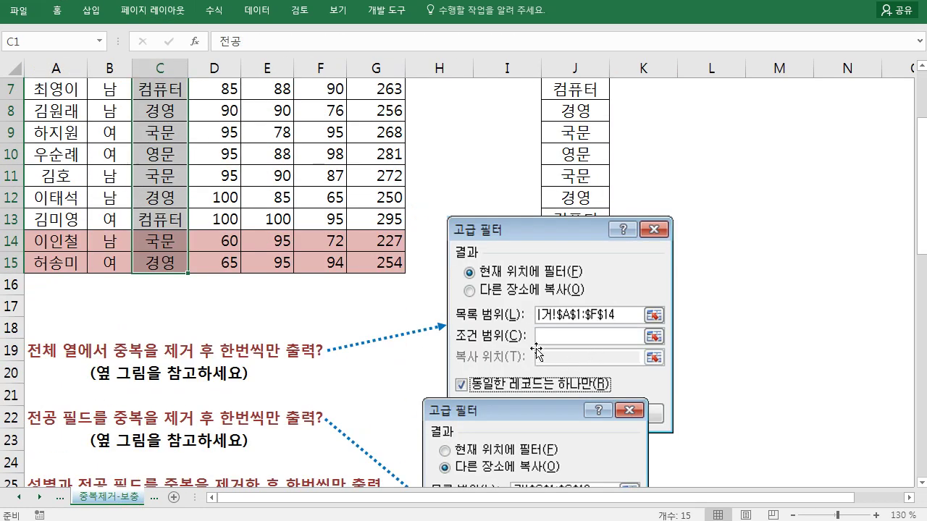
scroll(537, 352, up, 2)
drag(550, 90, 551, 391)
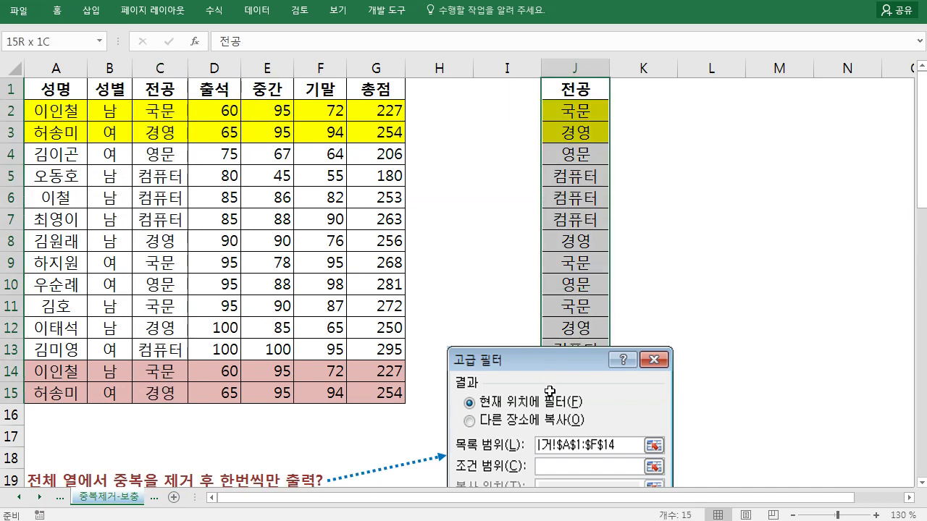
right_click(574, 220)
click(623, 359)
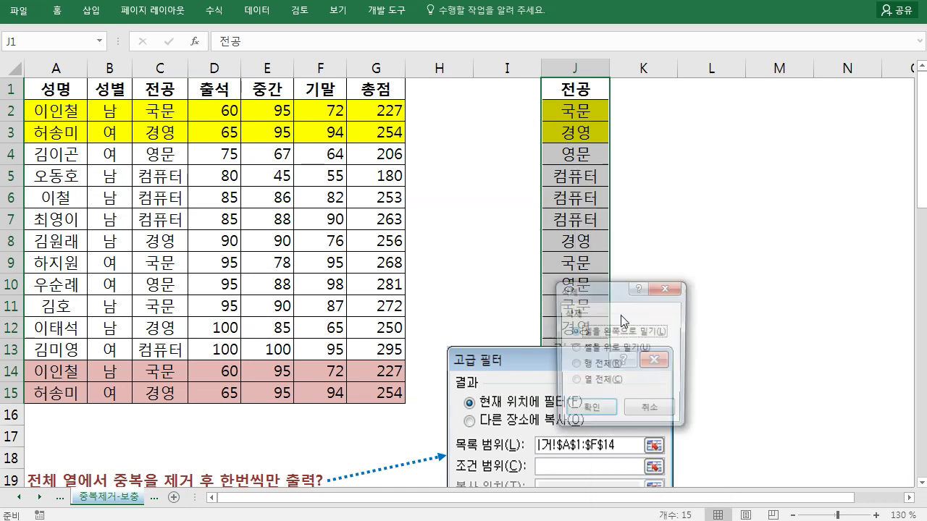
click(589, 411)
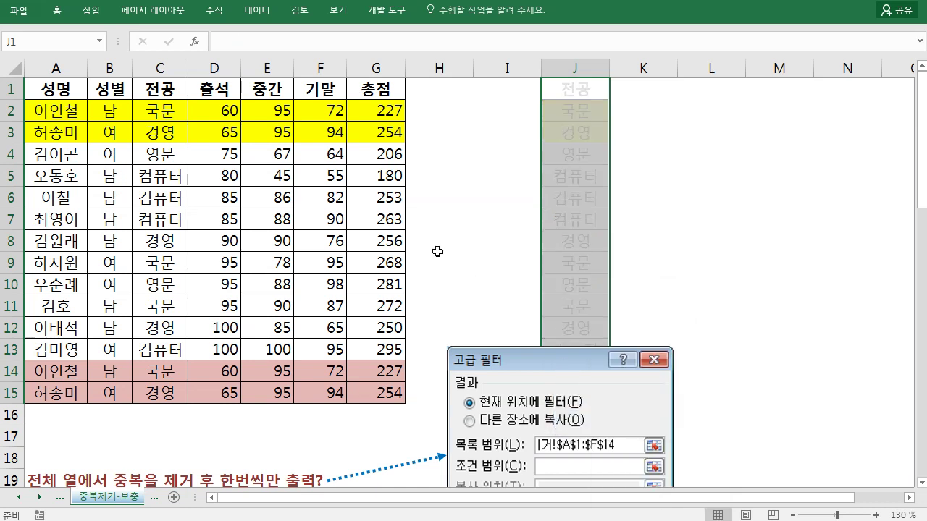
Step: Open the advanced filter for the 전공 column with C1:C15 as the list range
drag(161, 88, 176, 395)
click(255, 10)
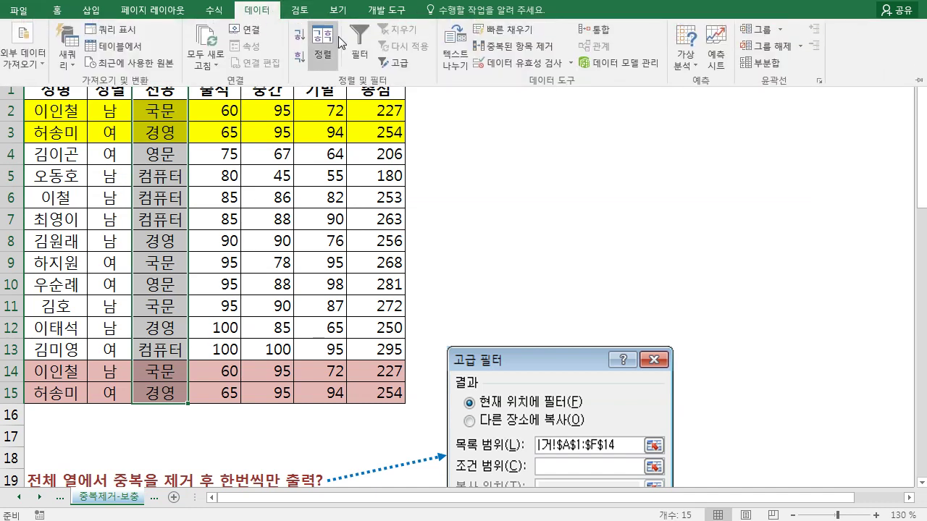
click(396, 64)
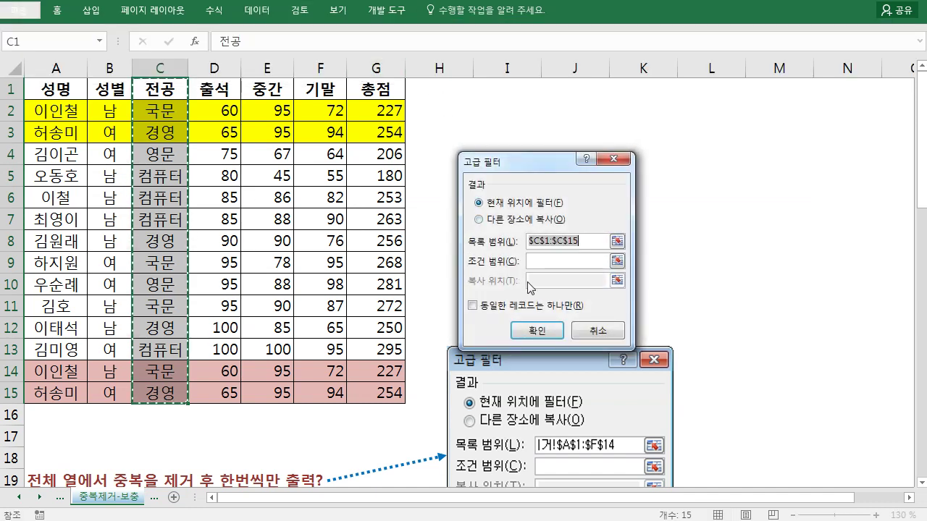
Step: Set the filter to copy the 전공 values to J1 with unique records only, and run it
click(507, 220)
click(539, 282)
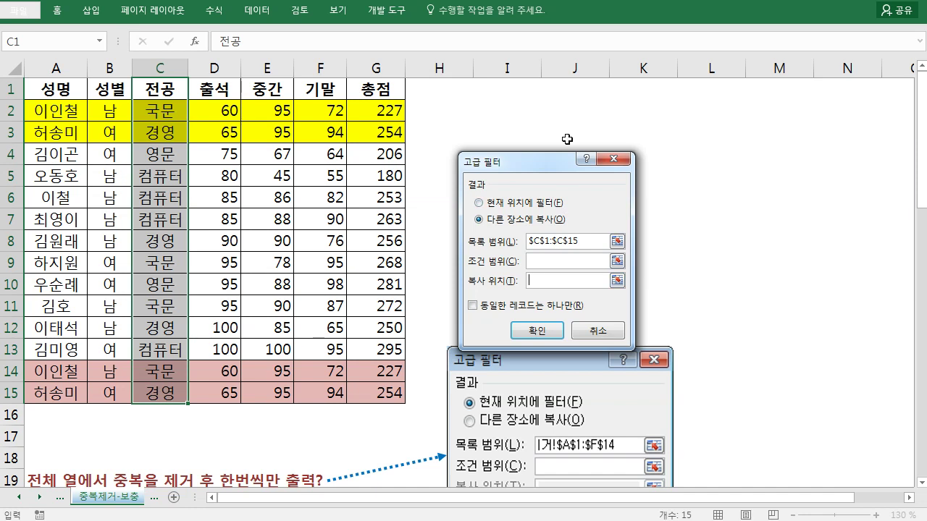
click(567, 87)
triple_click(570, 248)
key(BackSpace)
key(ctrl+z)
click(499, 310)
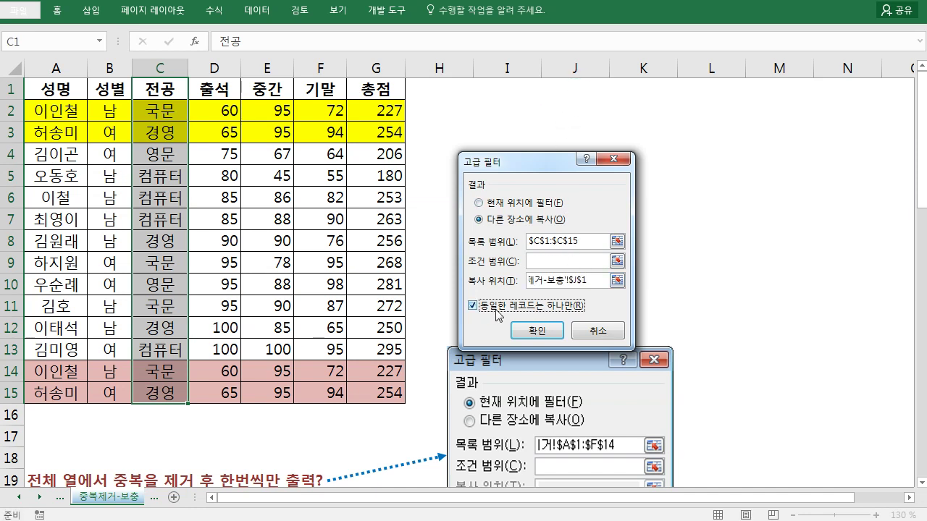
click(527, 330)
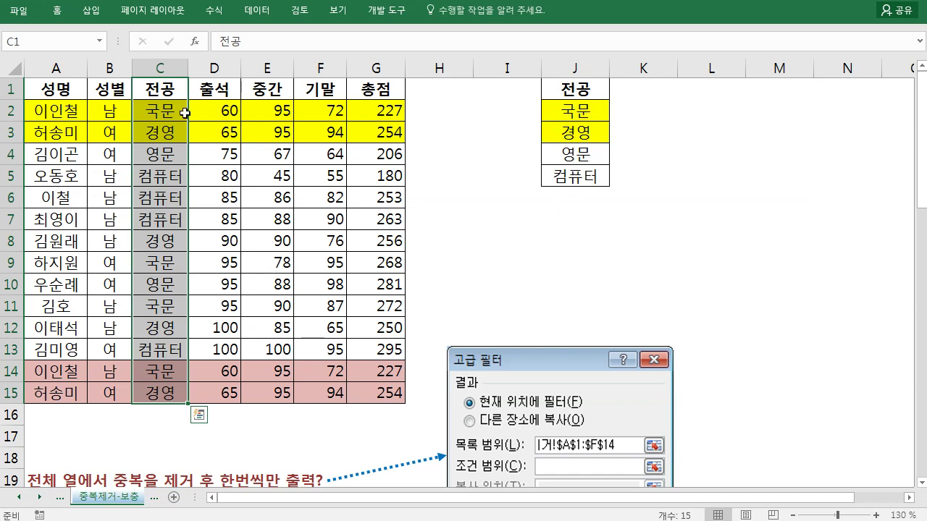
Step: Start an advanced filter with the 성별 and 전공 columns, B1:C15, as the list range
drag(110, 90, 160, 397)
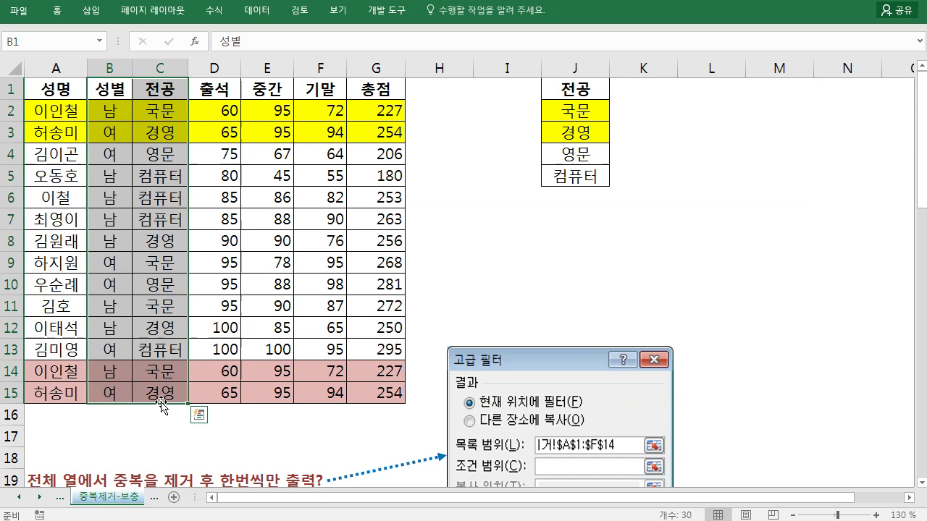
click(259, 11)
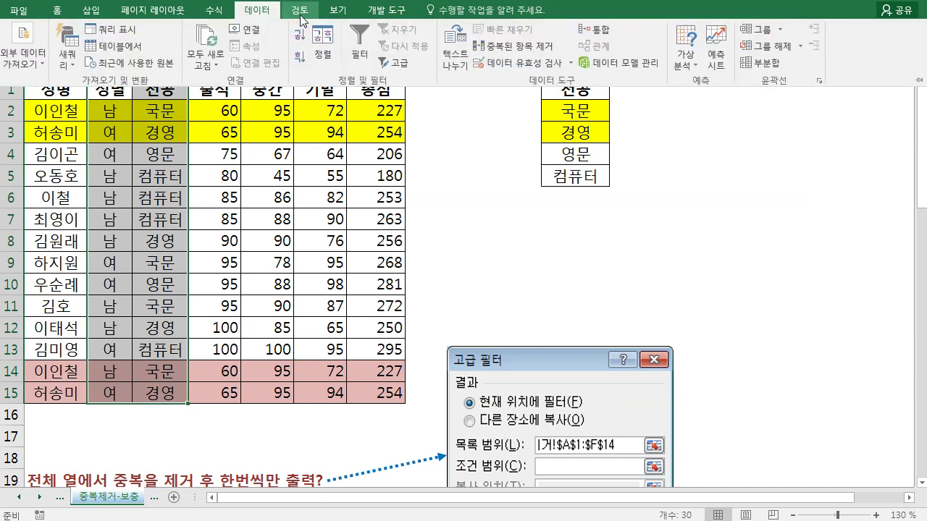
click(388, 65)
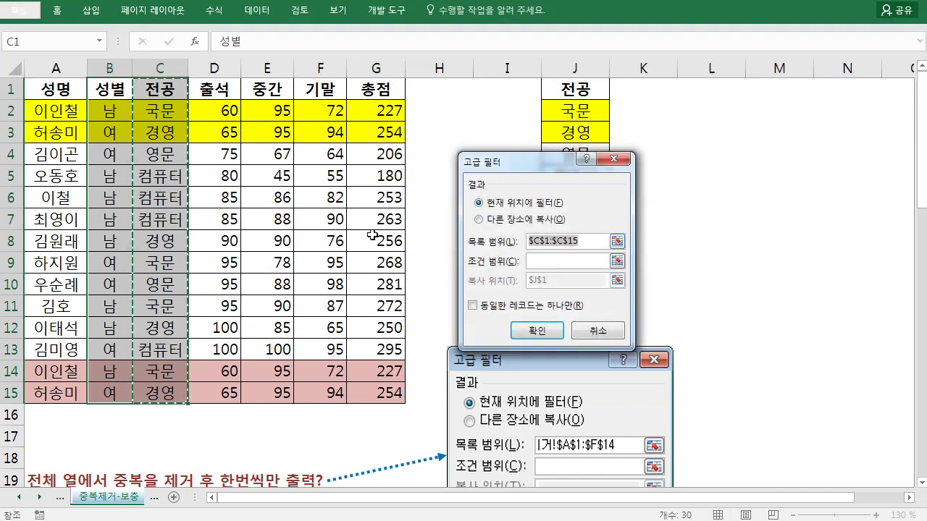
drag(118, 91, 161, 393)
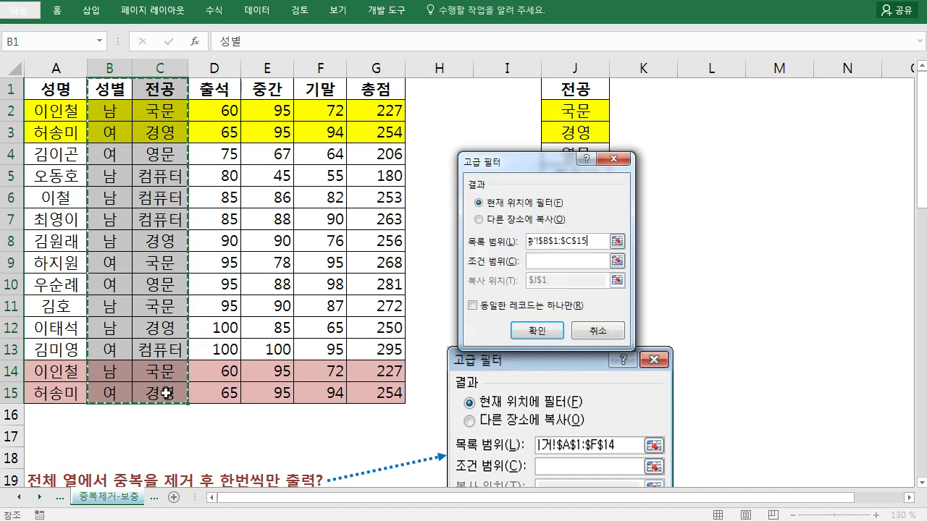
Step: Set the filter to copy unique 성별 and 전공 combinations to L1, and run it
click(505, 221)
click(529, 310)
click(561, 280)
click(704, 86)
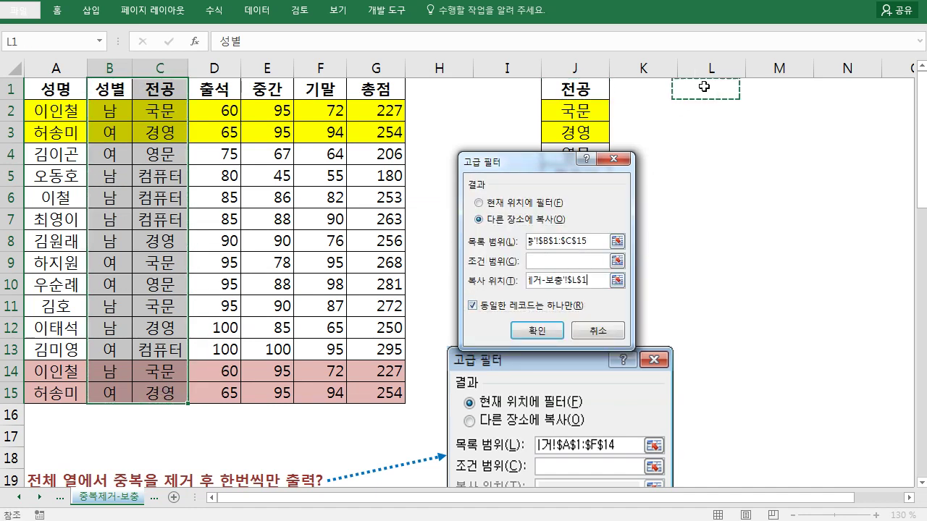
click(540, 331)
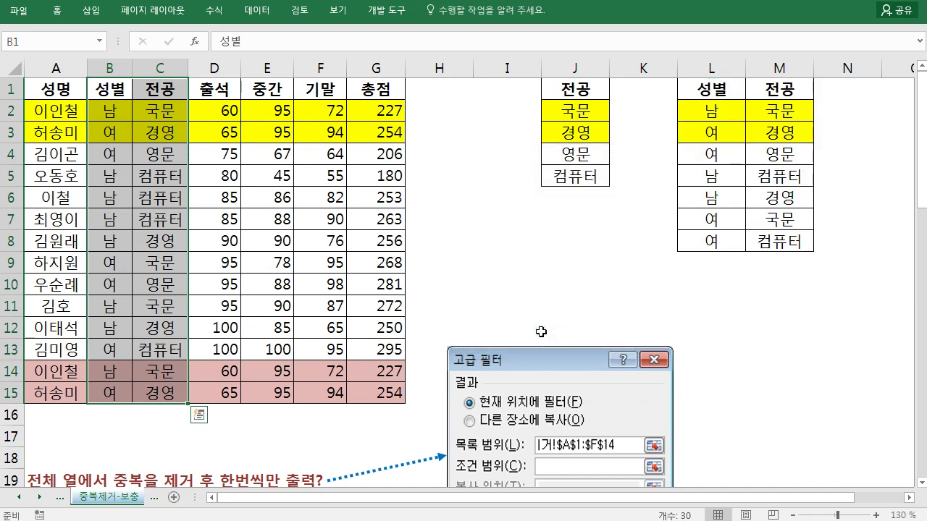
Step: Compare the 성별 and 전공 pairs extracted at L1 with each other and with the highlighted source records
click(707, 114)
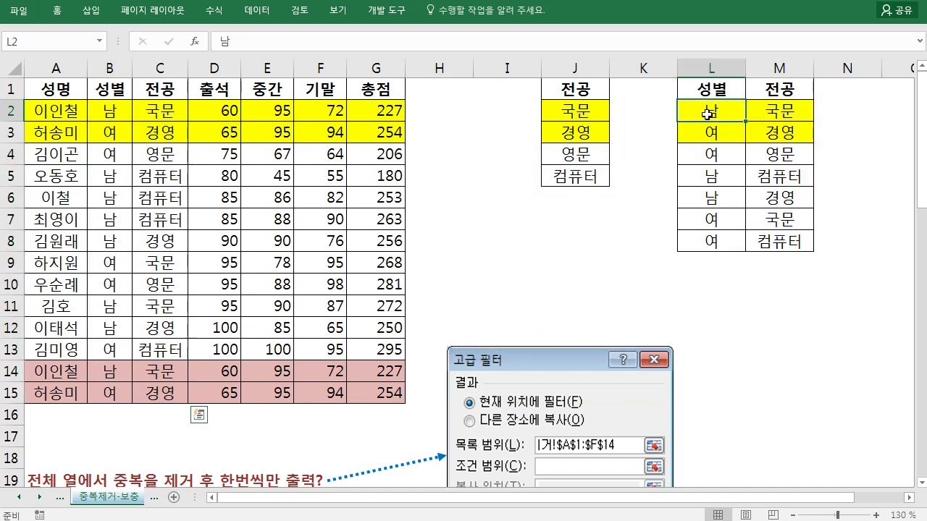
click(793, 110)
click(785, 216)
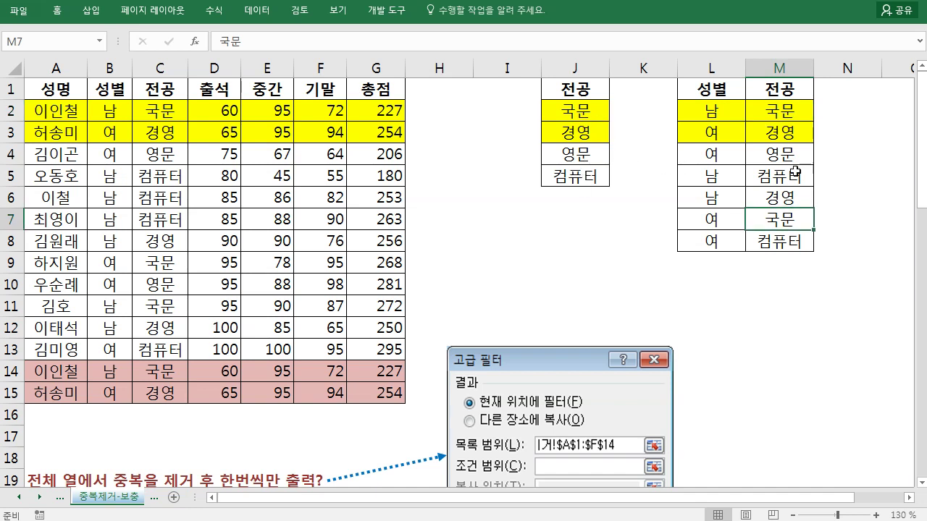
drag(811, 216, 778, 215)
click(630, 351)
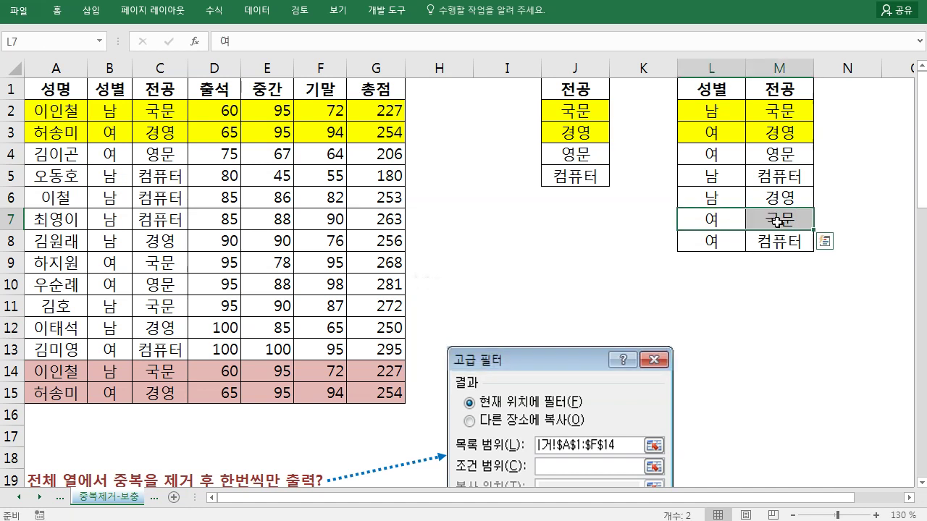
drag(707, 114, 759, 116)
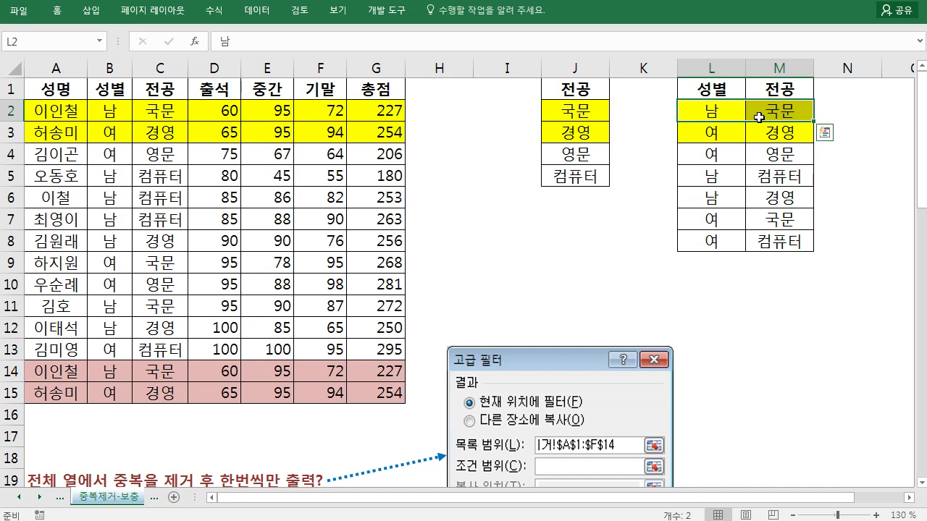
drag(114, 114, 145, 130)
drag(98, 380, 124, 392)
click(528, 202)
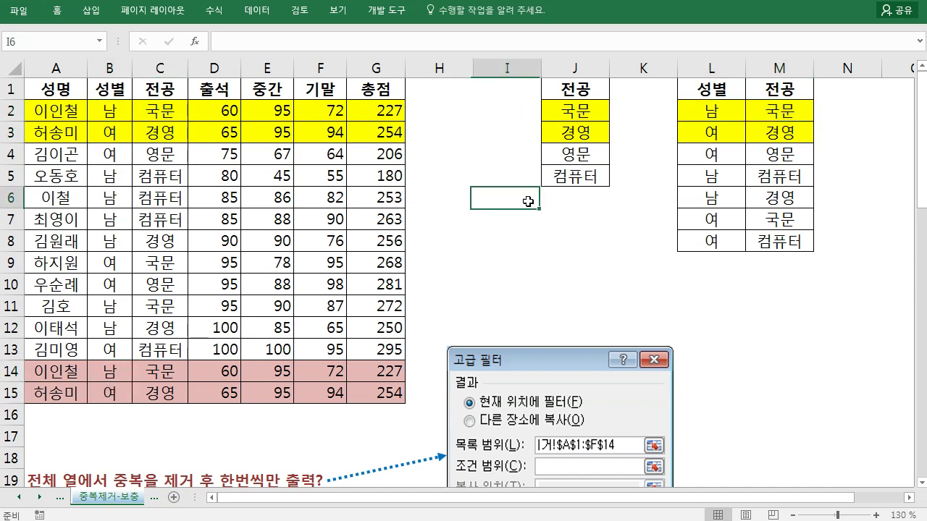
Step: Look over the duplicate-removal exercises once more and switch to the 일부필드 sheet
scroll(358, 221, down, 2)
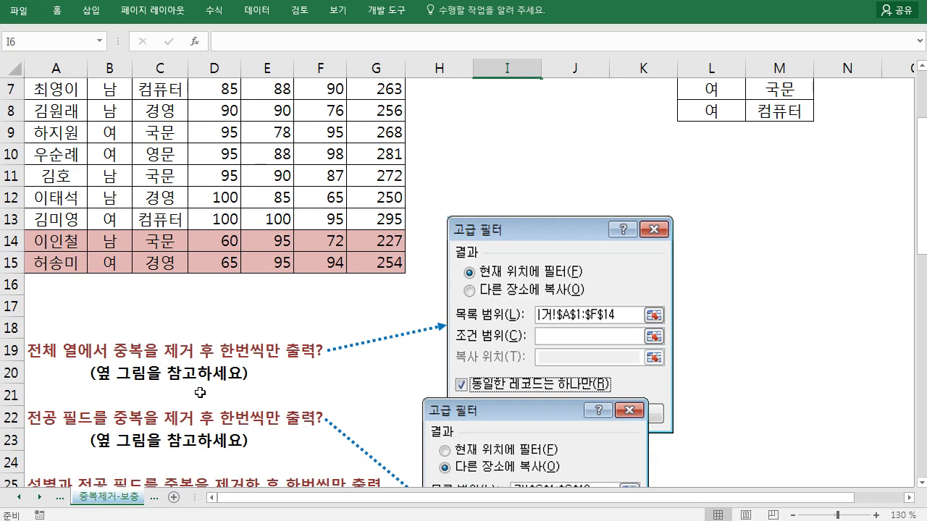
scroll(212, 353, up, 2)
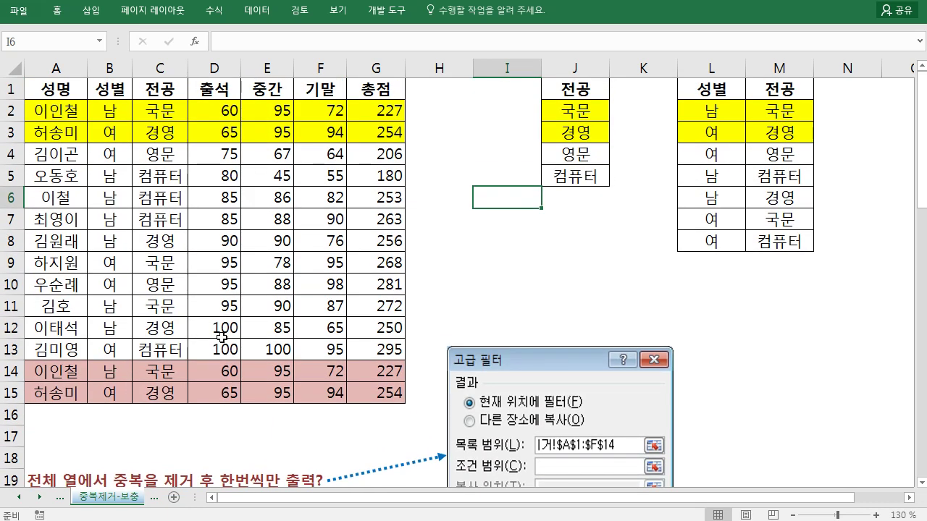
key(ctrl+Page_Down)
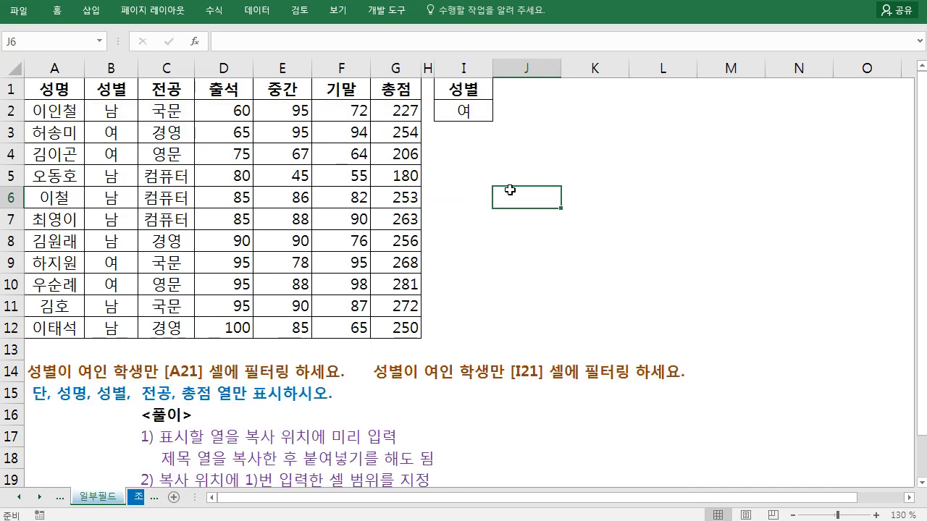
Step: Widen the 총점 column of the student table slightly
click(478, 210)
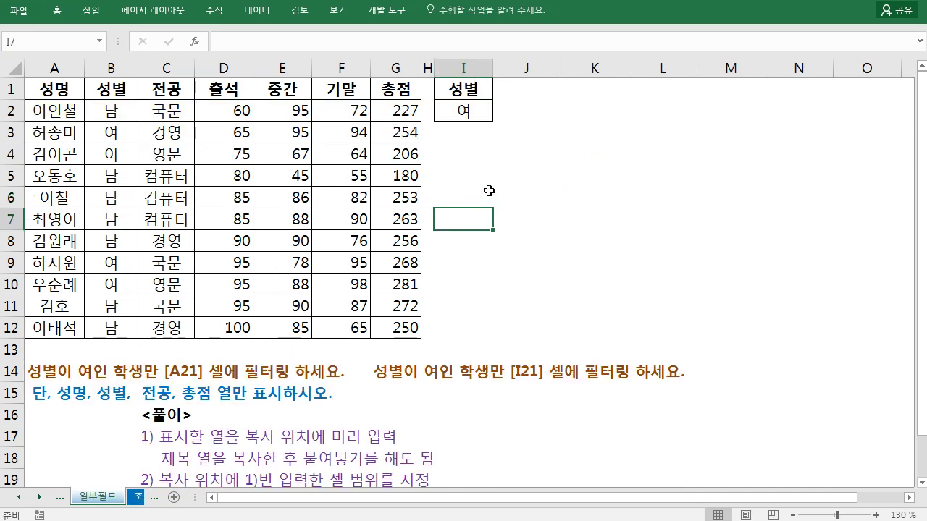
drag(65, 95, 373, 330)
click(395, 265)
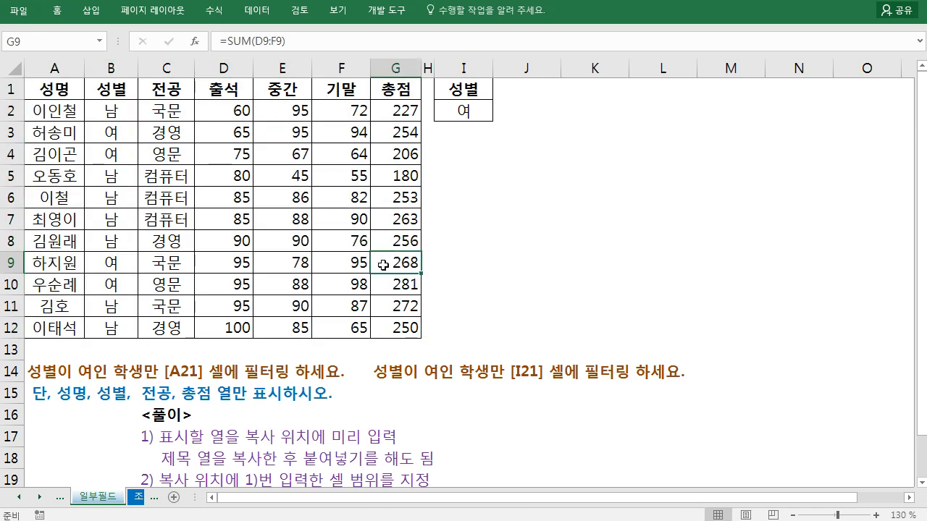
drag(423, 66, 433, 67)
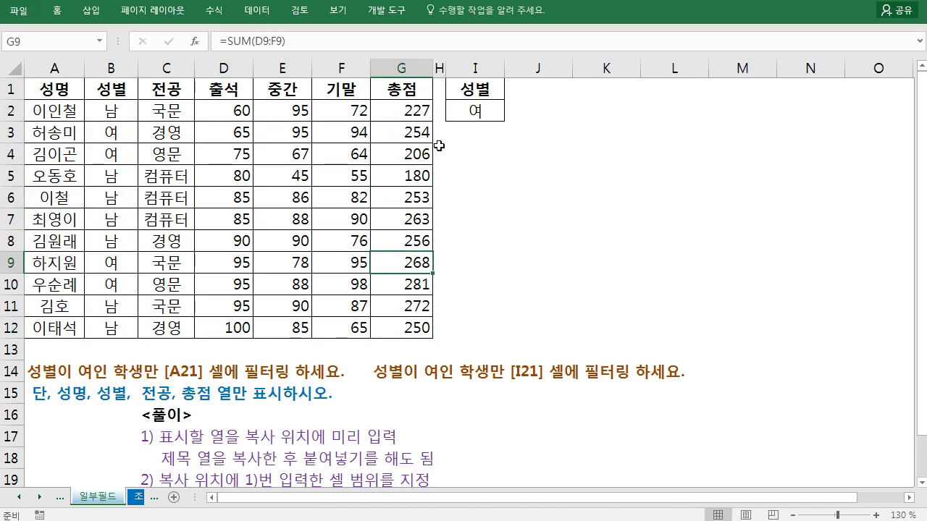
Step: Review the 성별 criteria and the 성명, 성별, 전공 and 총점 headings, and widen the 성명 column slightly
click(474, 153)
drag(474, 89, 475, 111)
click(357, 154)
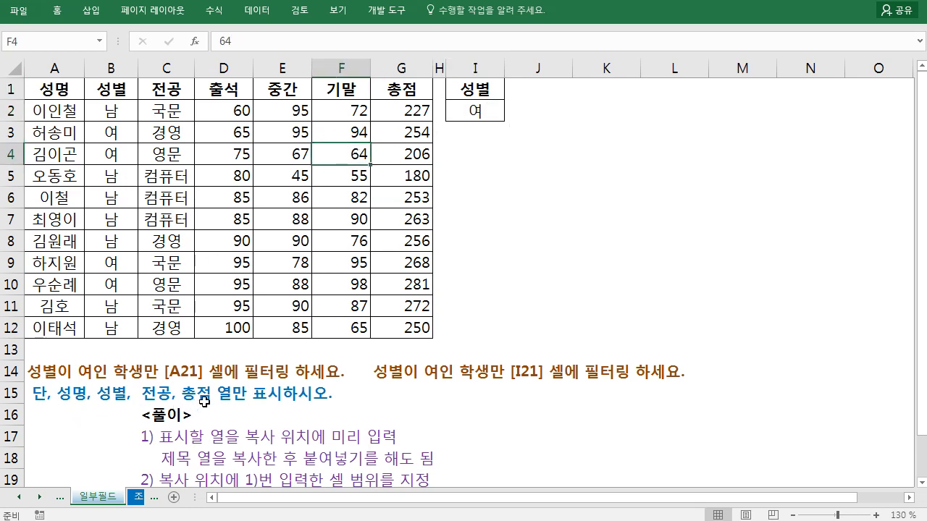
scroll(210, 383, down, 1)
scroll(224, 341, up, 1)
drag(65, 88, 156, 86)
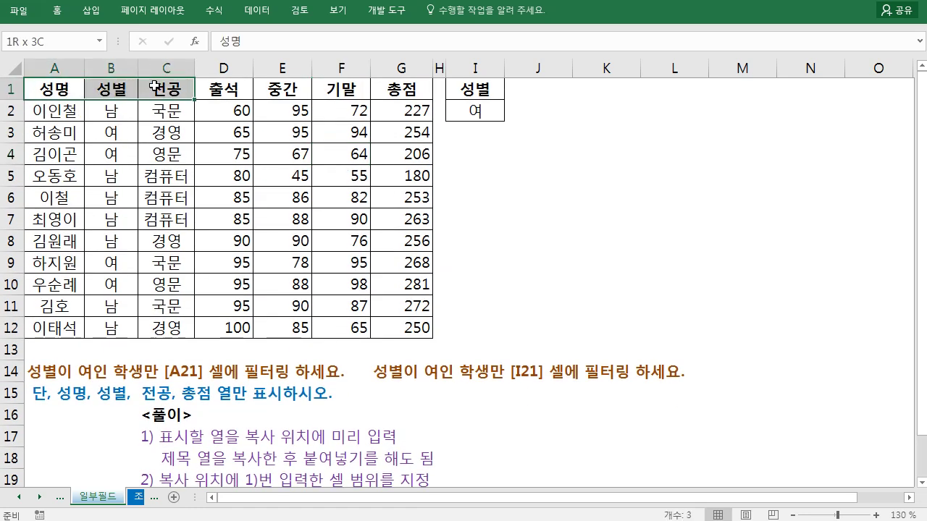
ctrl+click(393, 89)
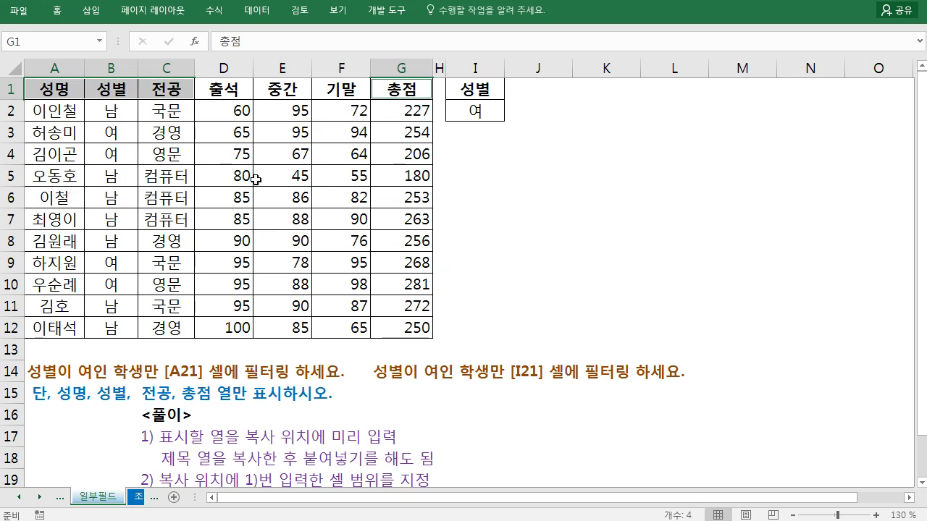
drag(84, 68, 93, 68)
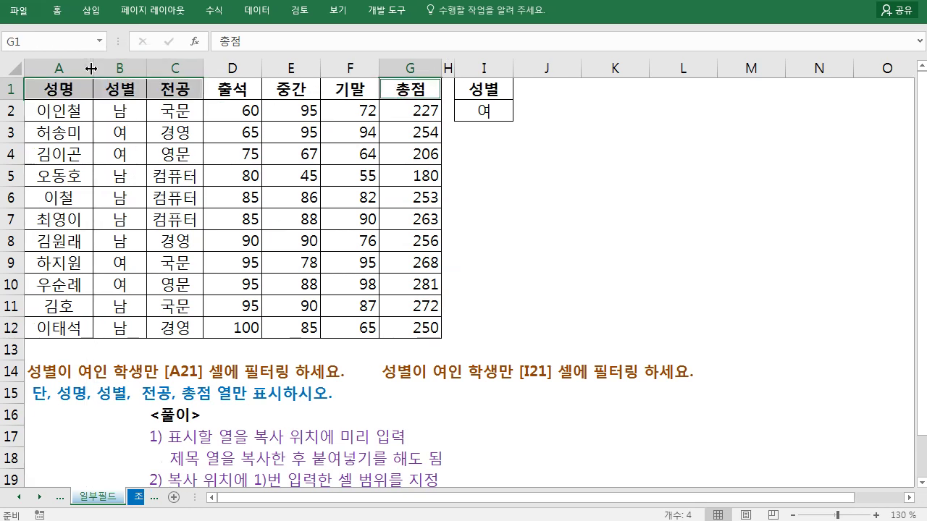
Step: Examine the A21 output area and the two exercise instructions in row 14 against the source table and the 성별 criteria
click(144, 200)
drag(46, 92, 129, 90)
scroll(186, 203, down, 3)
click(73, 329)
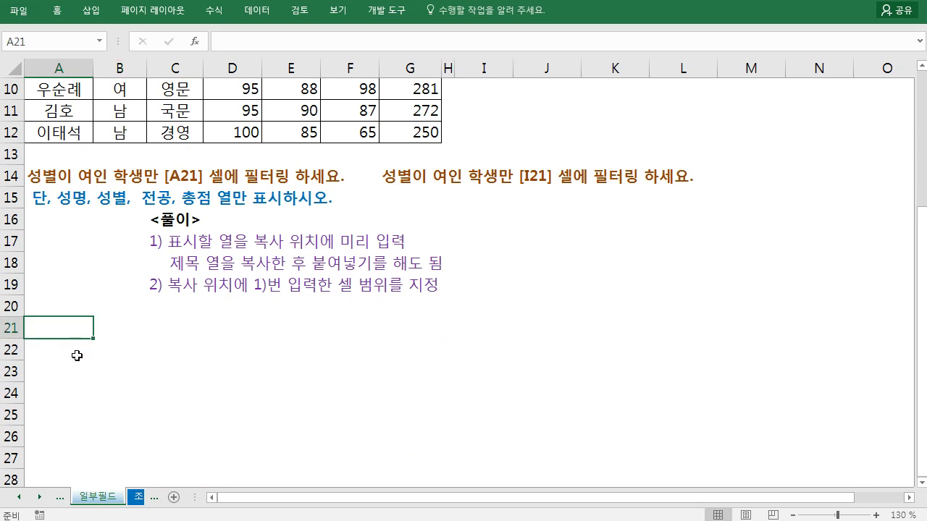
click(76, 355)
scroll(124, 353, up, 3)
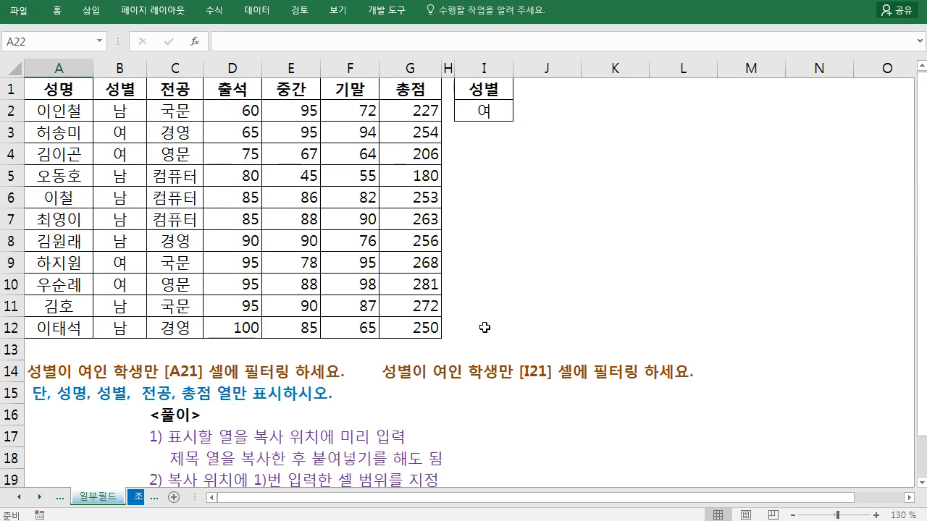
scroll(485, 327, down, 1)
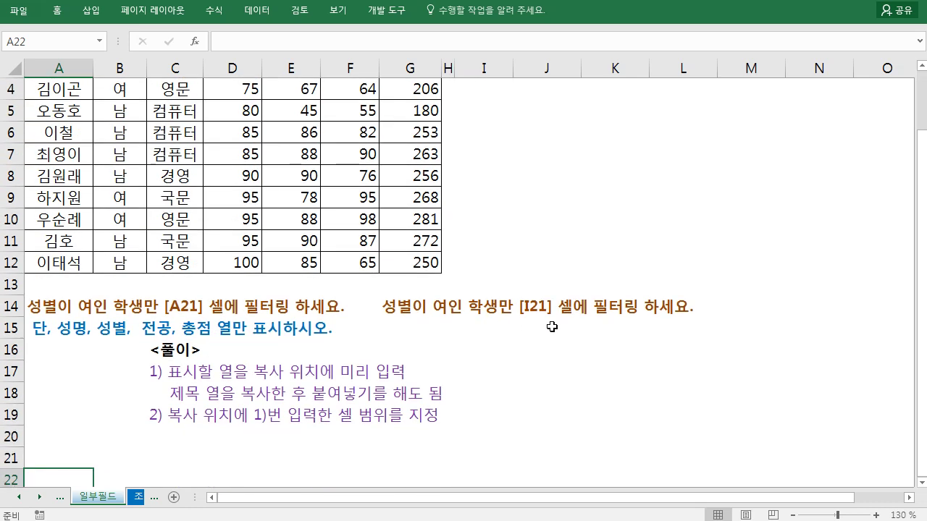
scroll(552, 326, up, 1)
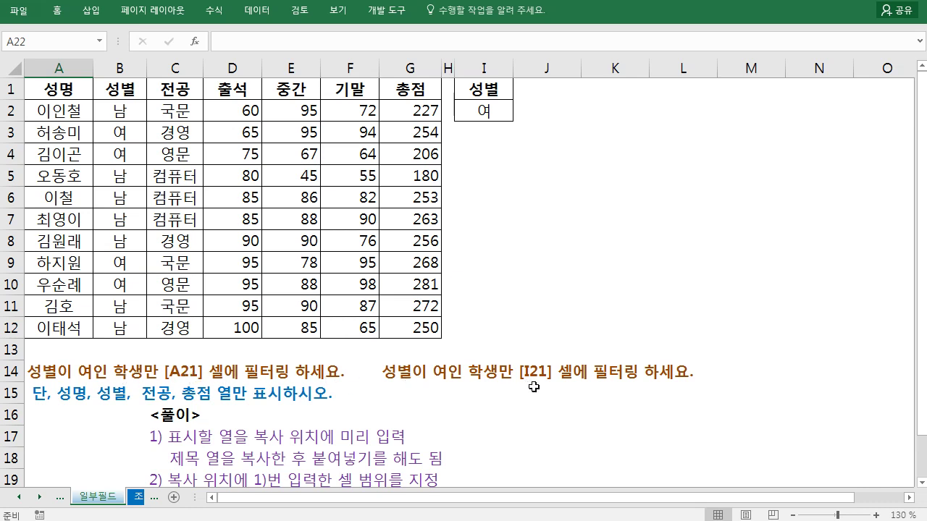
scroll(444, 418, down, 3)
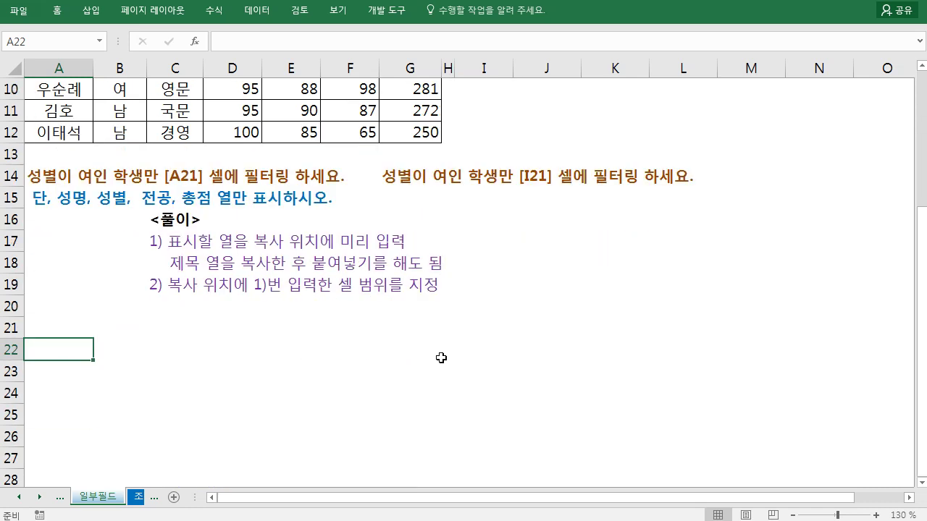
Step: Delete the second exercise instruction, about filtering to I21, from cell G14
scroll(441, 358, up, 1)
scroll(265, 284, up, 2)
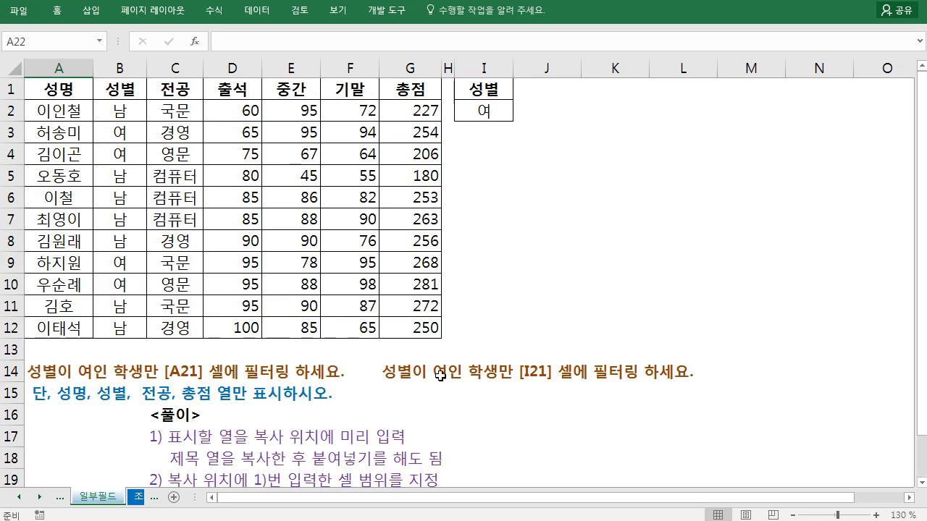
click(390, 372)
key(Delete)
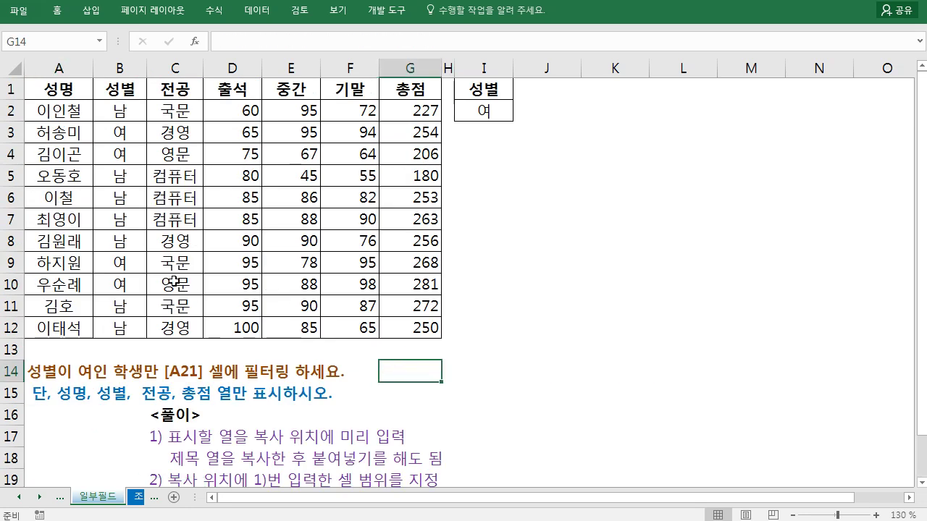
drag(55, 92, 399, 325)
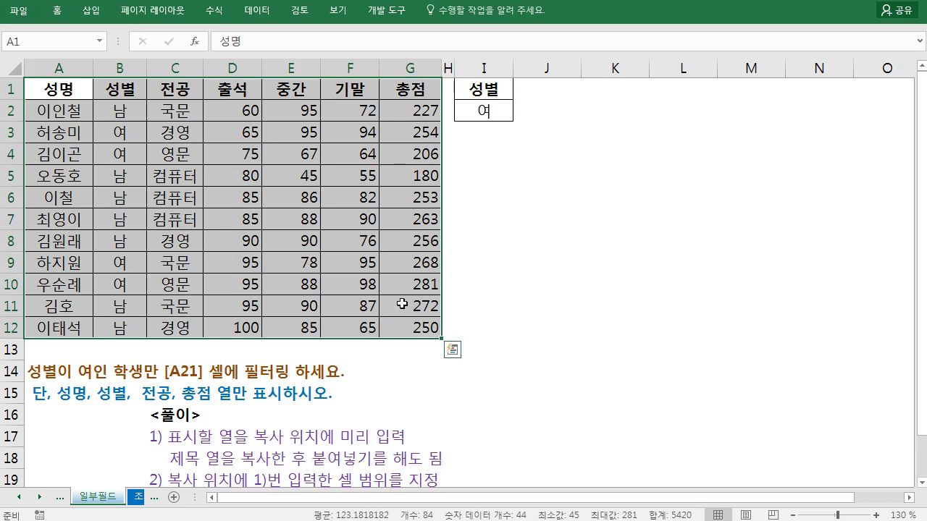
click(257, 14)
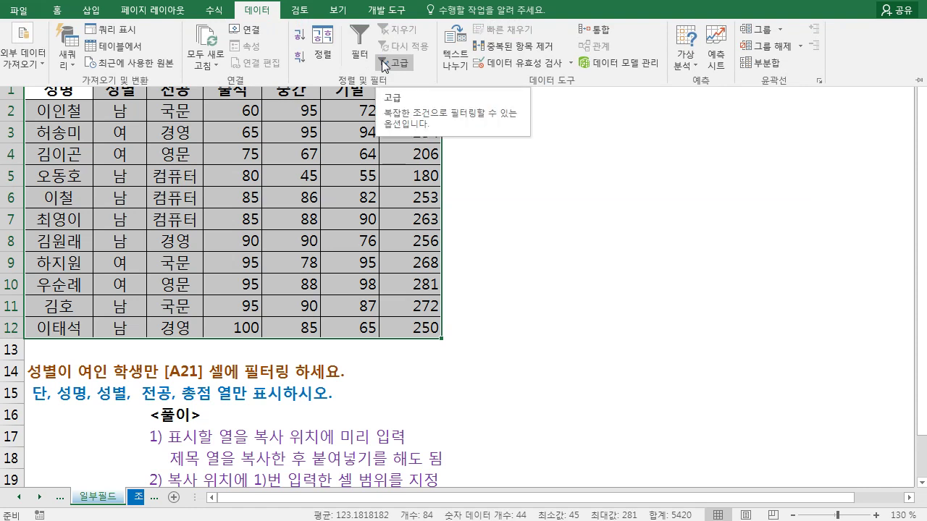
click(332, 182)
drag(81, 89, 174, 87)
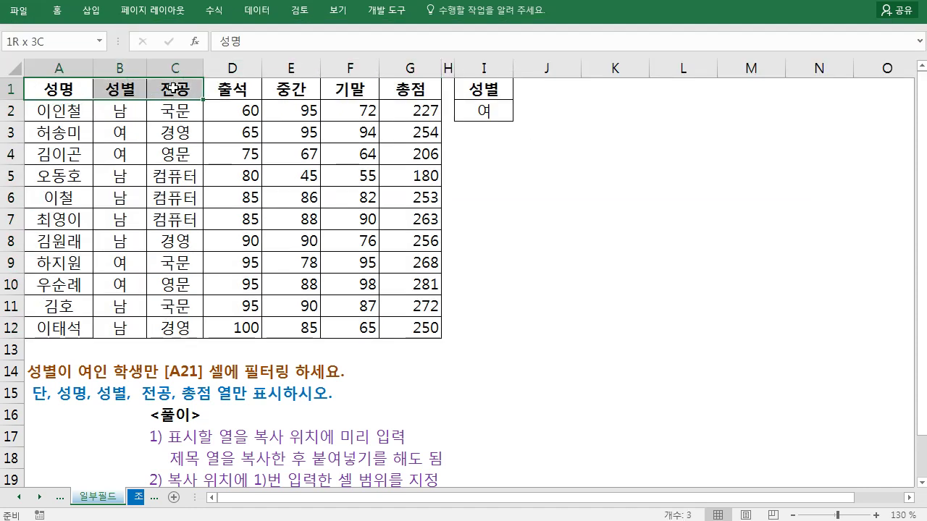
click(214, 110)
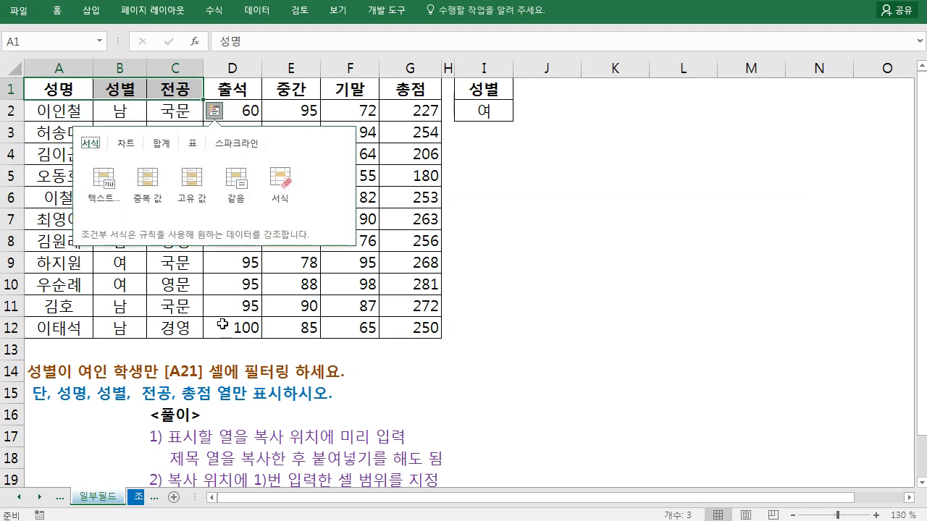
click(223, 326)
Step: Enter 성명 as the first output heading in A21
scroll(223, 325, down, 3)
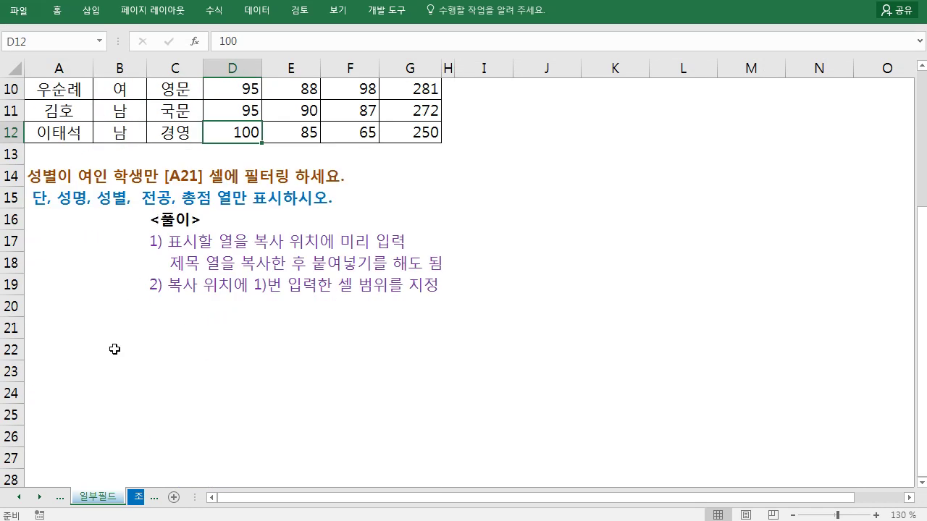
click(58, 338)
scroll(56, 336, up, 3)
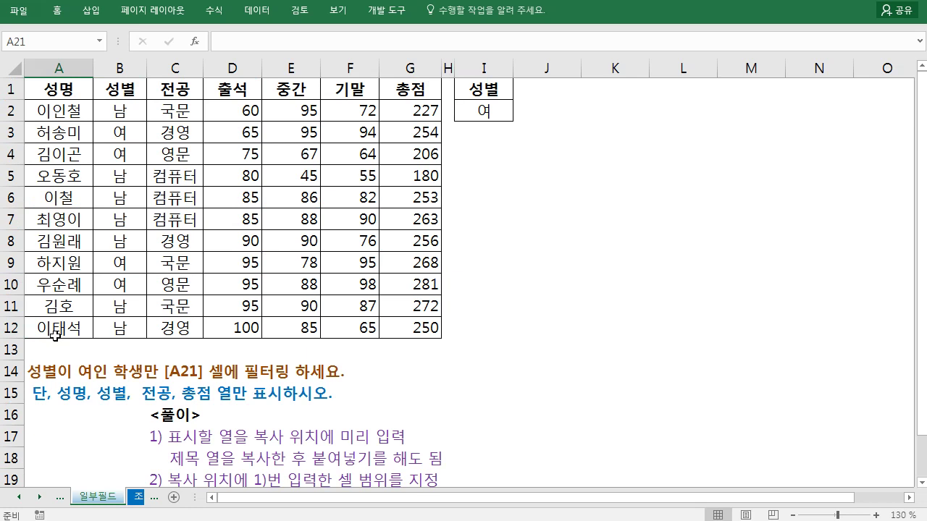
text(성명)
key(Return)
key(Up)
key(Tab)
Step: Copy the source headings 성명, 성별, 전공 and 총점 and paste them starting at A21
scroll(55, 336, up, 2)
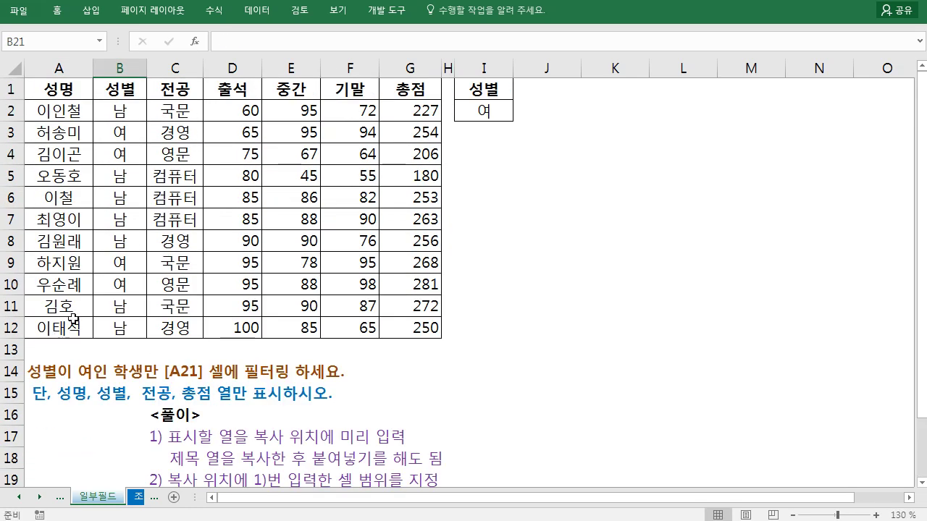
drag(72, 88, 176, 89)
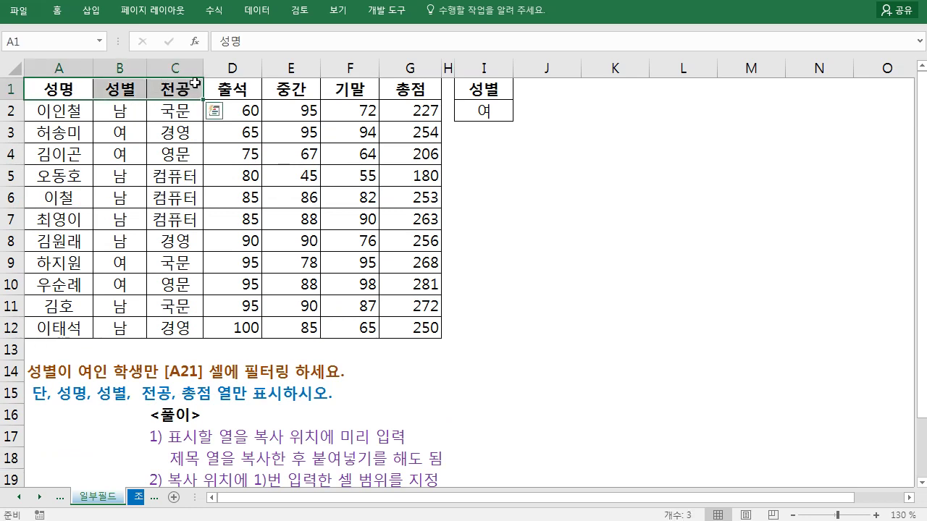
ctrl+click(403, 81)
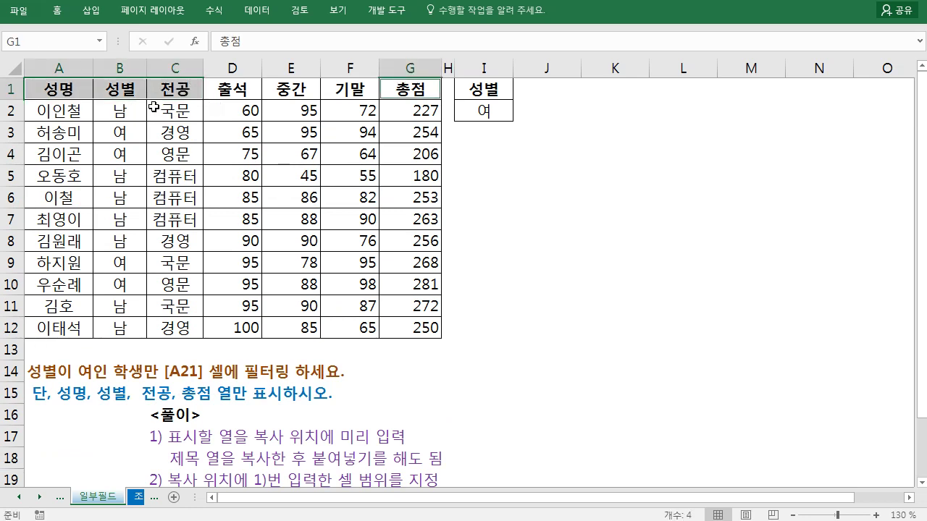
key(ctrl+c)
scroll(153, 106, down, 4)
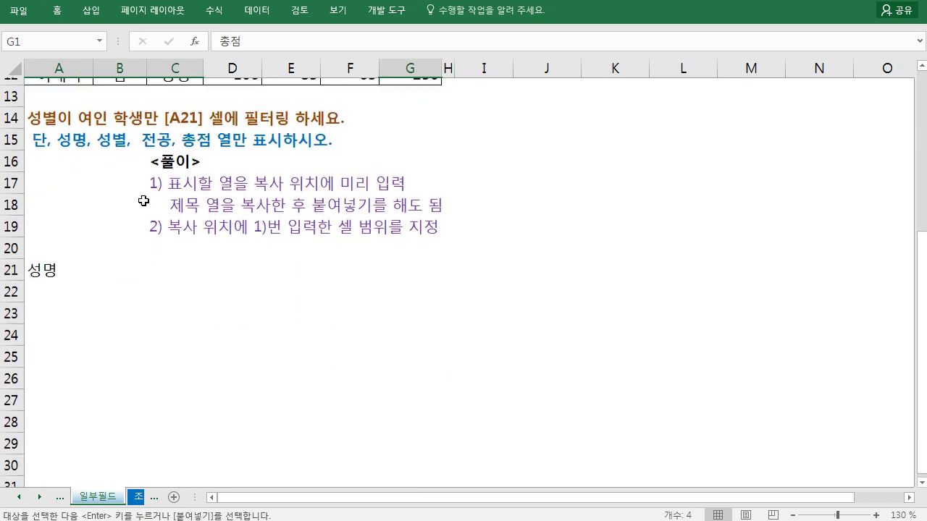
click(42, 263)
key(Return)
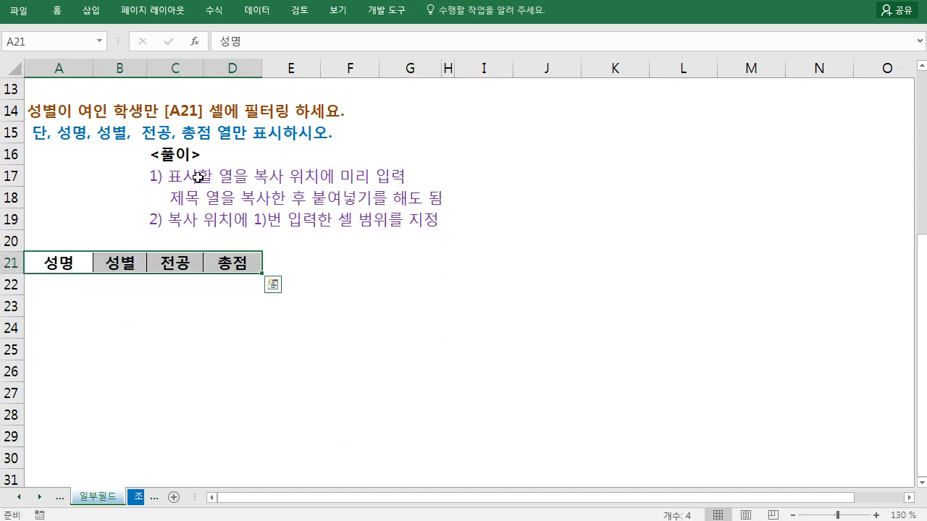
Step: Start an advanced filter with the whole student table, A1:G12, as the list range
scroll(198, 177, up, 3)
scroll(197, 174, up, 1)
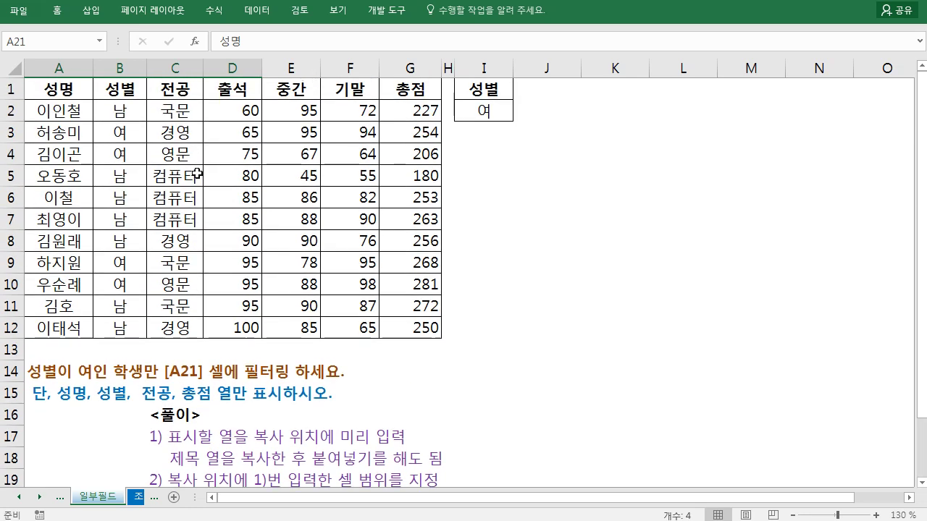
drag(72, 94, 403, 339)
drag(64, 84, 410, 324)
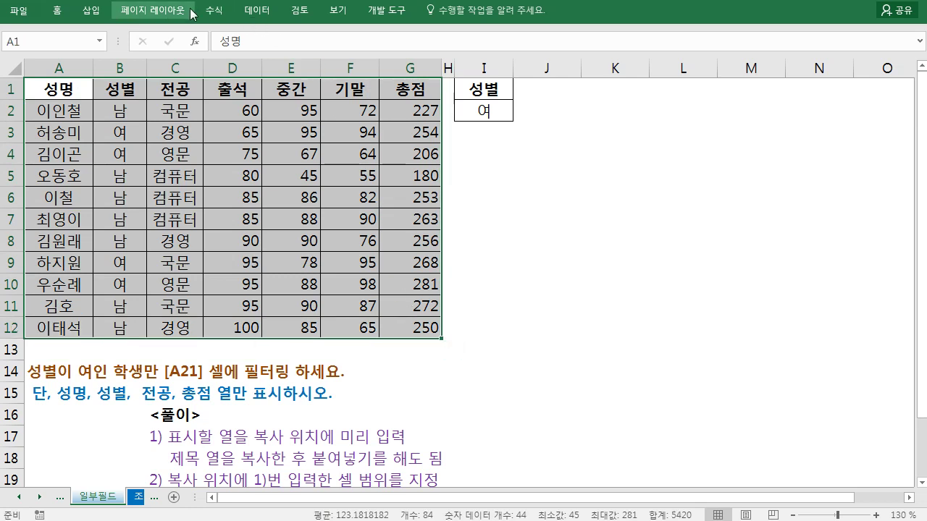
click(262, 13)
click(360, 58)
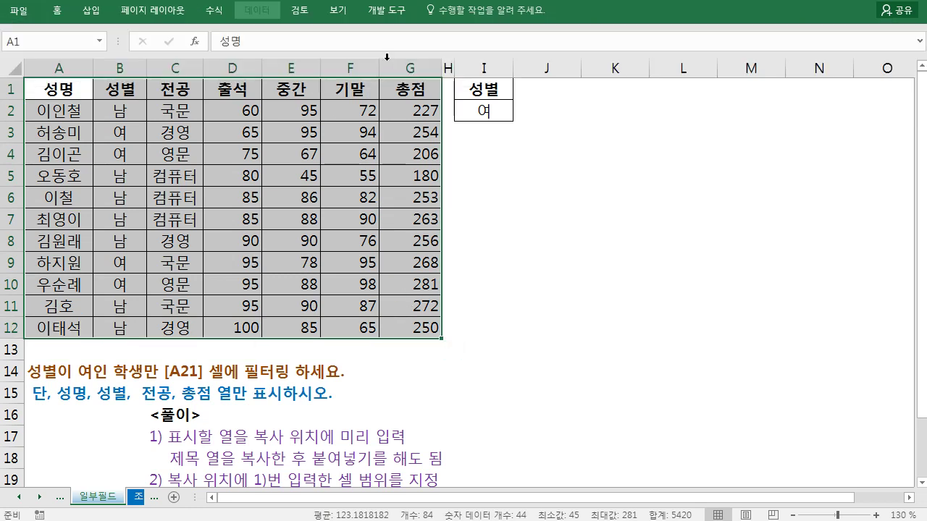
Step: Set the filter's criteria range to the 성별 condition in I1:I2
scroll(373, 184, down, 2)
click(578, 261)
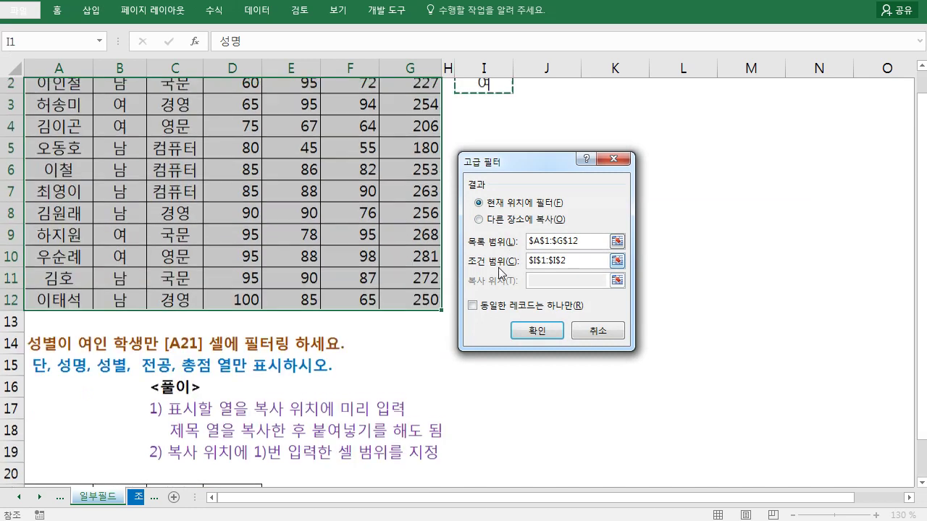
drag(498, 268, 515, 260)
drag(493, 90, 486, 120)
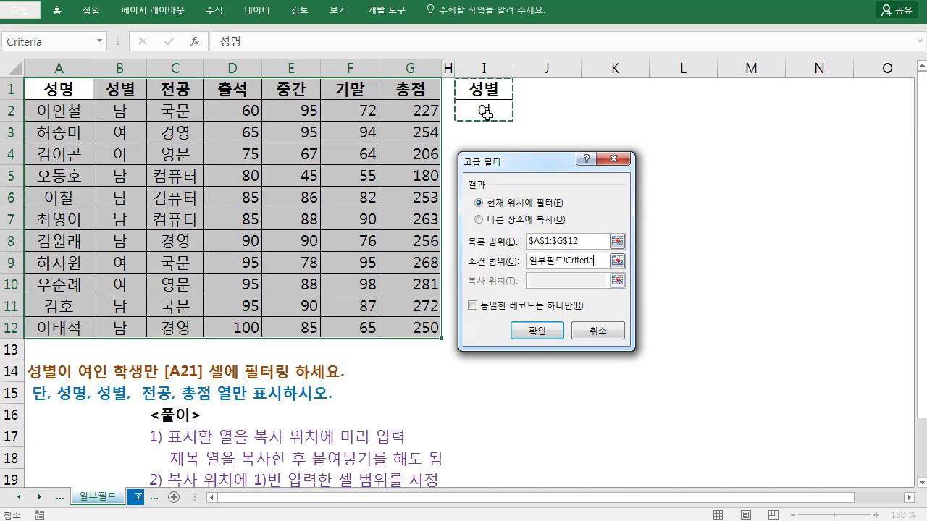
Step: Set the filter to copy to another location, with the pasted headings in A21:D21 as the destination range
click(523, 221)
click(541, 280)
scroll(264, 228, down, 4)
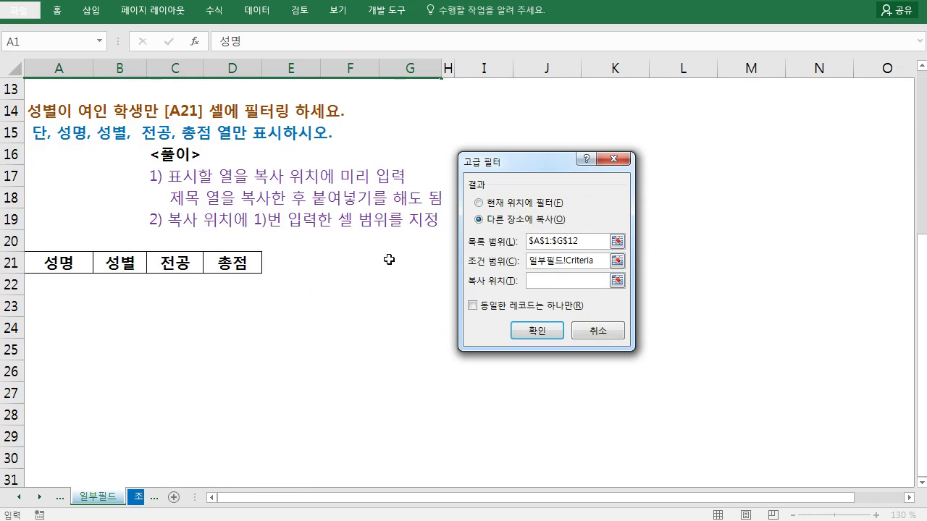
click(400, 257)
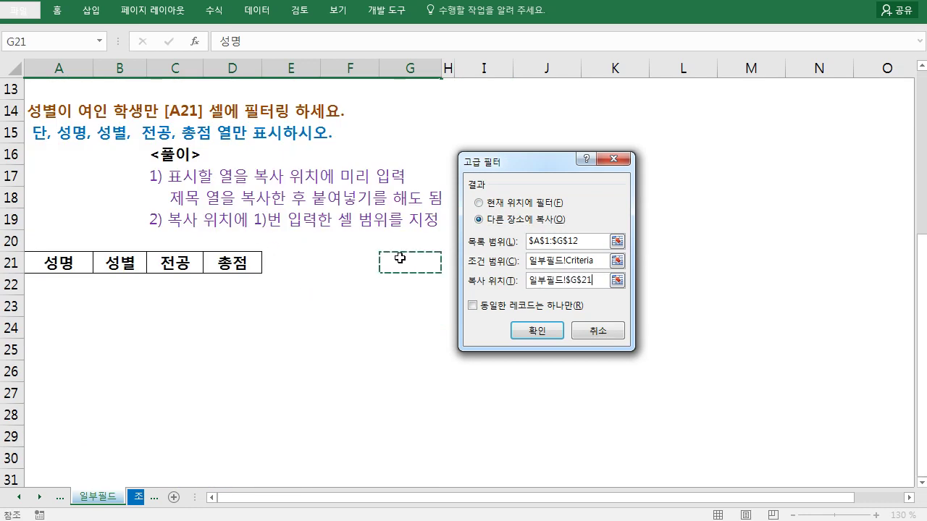
click(514, 287)
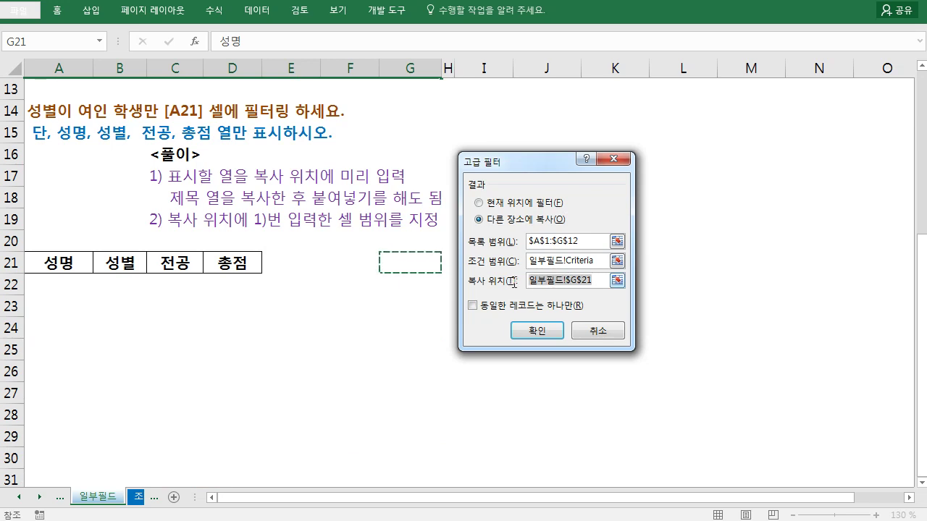
drag(68, 272, 237, 266)
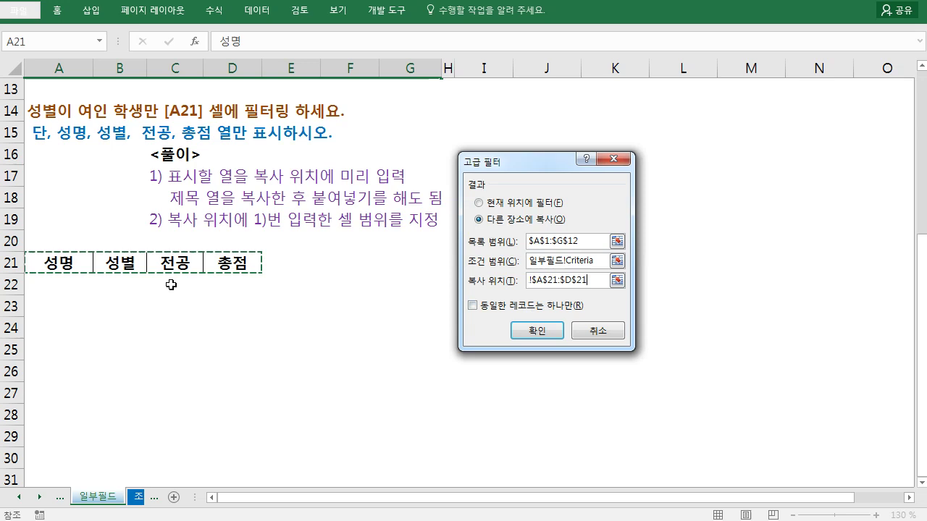
drag(77, 263, 224, 263)
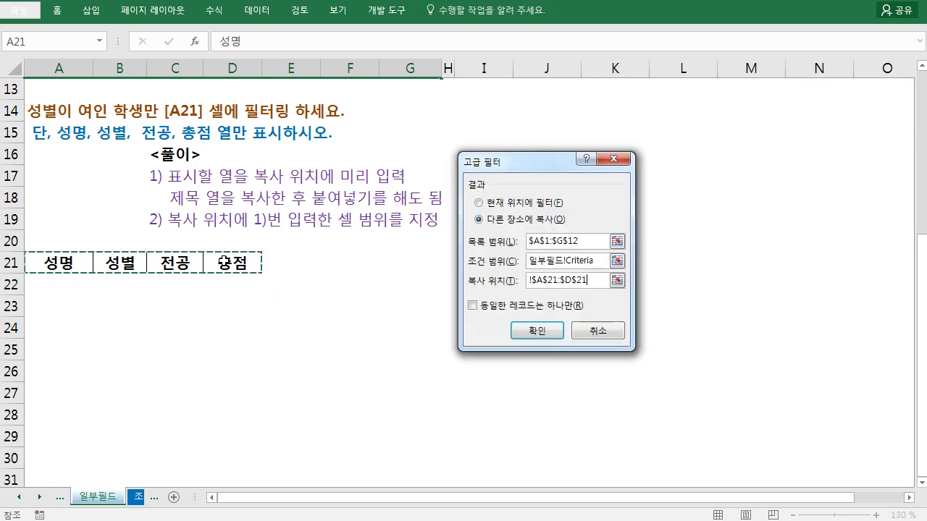
Step: Run the advanced filter to extract the female students at A21, and select the extracted table A21:D25
click(532, 327)
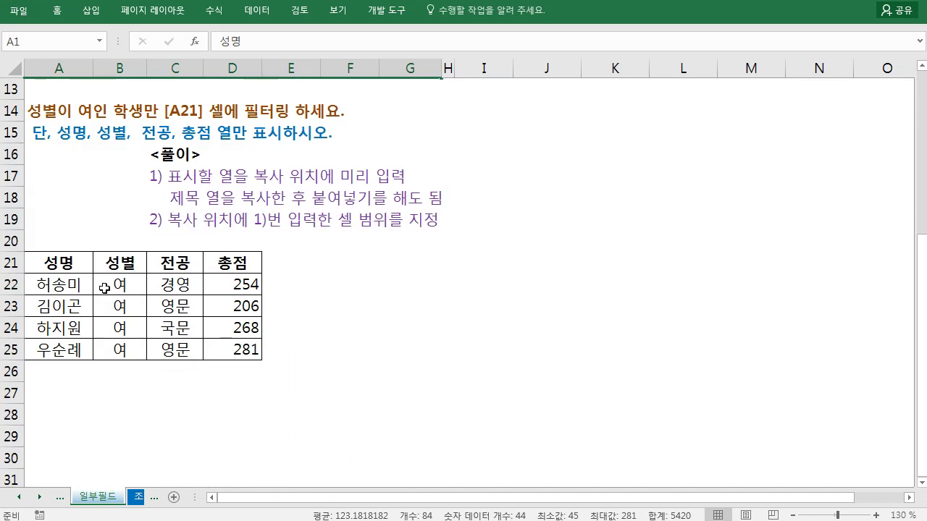
drag(57, 268, 259, 349)
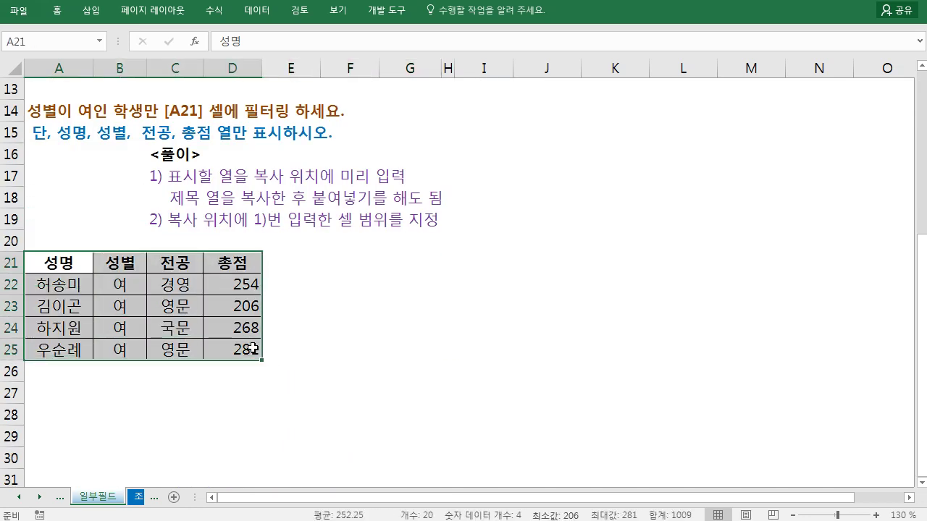
Step: Compare the extracted table and its headings at A21 with the 성명, 성별, 전공 and 총점 columns of the source table
scroll(222, 272, up, 2)
scroll(221, 273, up, 2)
drag(56, 91, 194, 326)
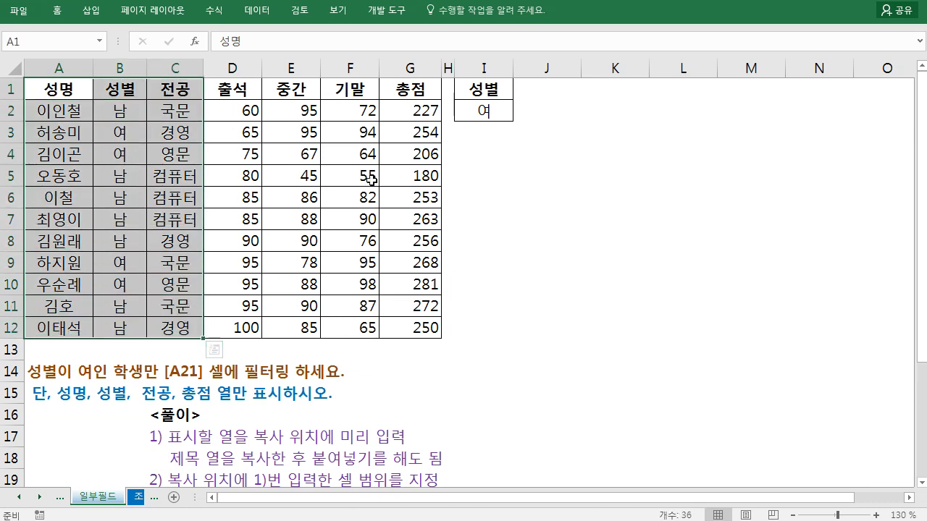
drag(415, 87, 413, 329)
scroll(296, 304, down, 2)
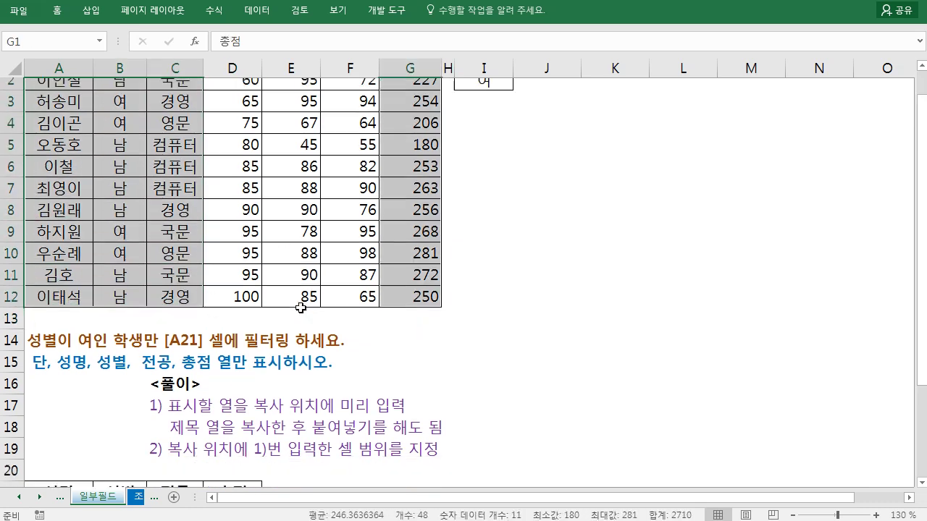
click(296, 304)
drag(75, 394, 218, 395)
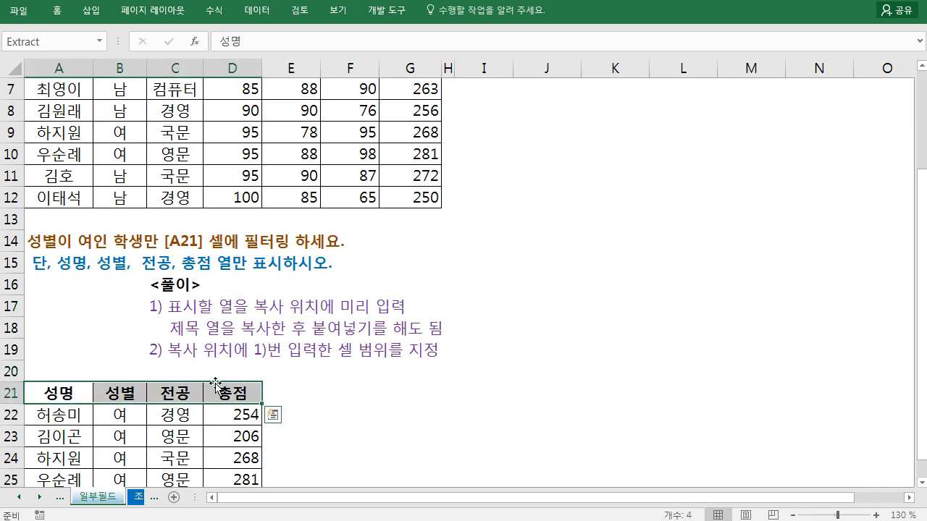
scroll(153, 287, up, 2)
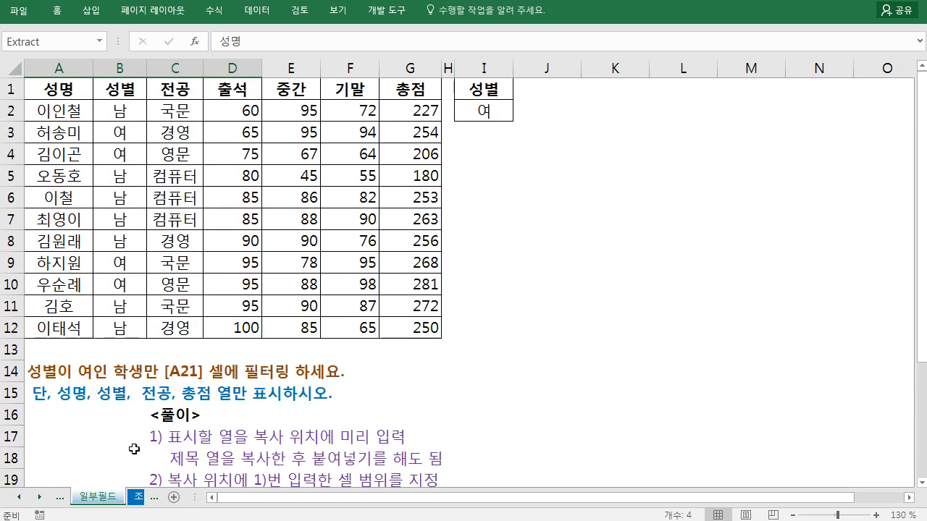
Step: Switch to the 조건작성방법1 worksheet on writing advanced filter criteria and look over its sample table
click(137, 500)
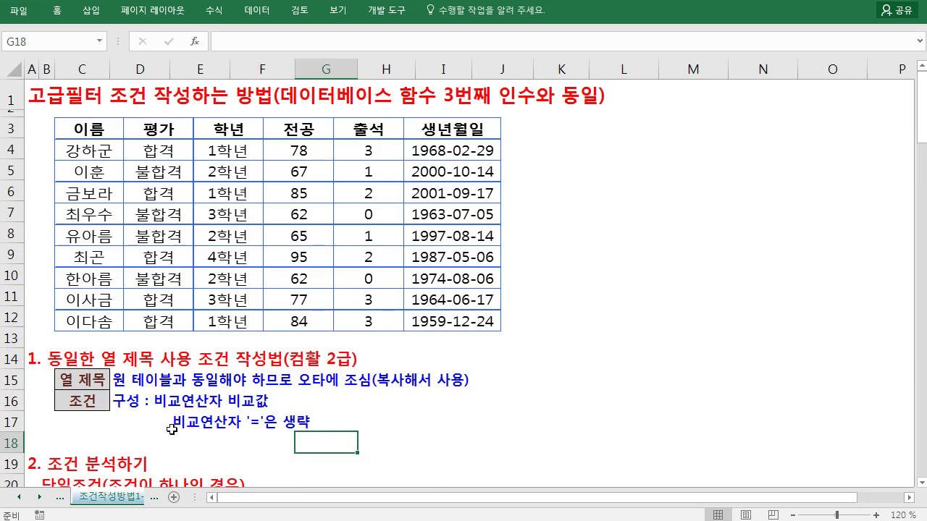
click(284, 255)
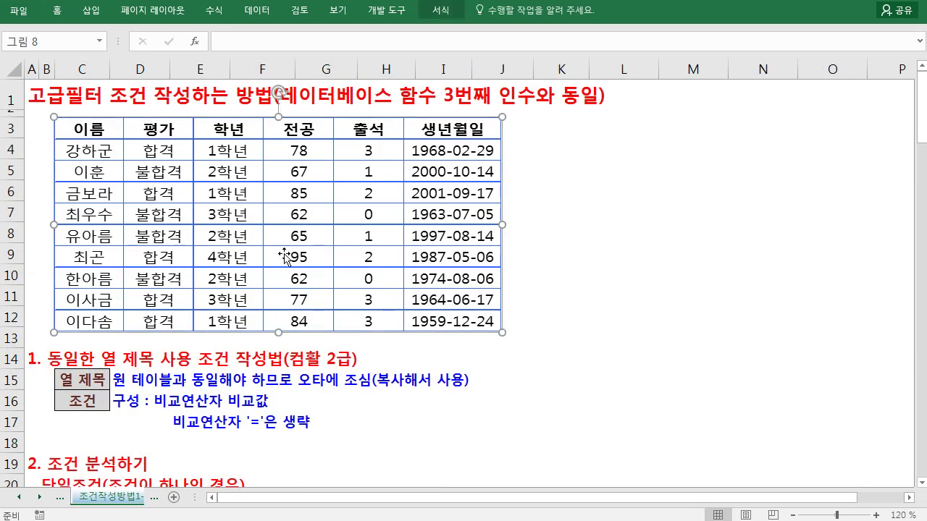
click(604, 227)
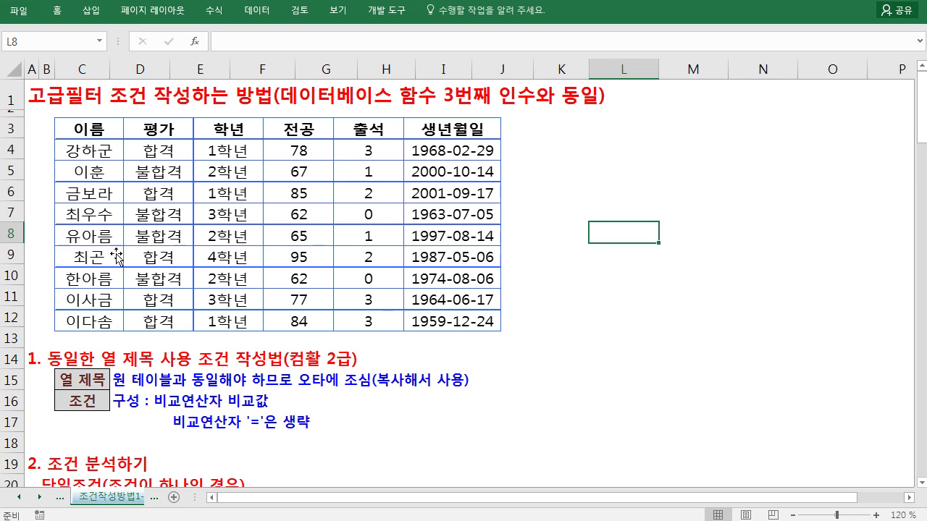
Step: Extend the parenthesised text of the section 1 heading in A14 to read (컴활 2급 실기만)
scroll(107, 286, down, 1)
drag(54, 300, 310, 299)
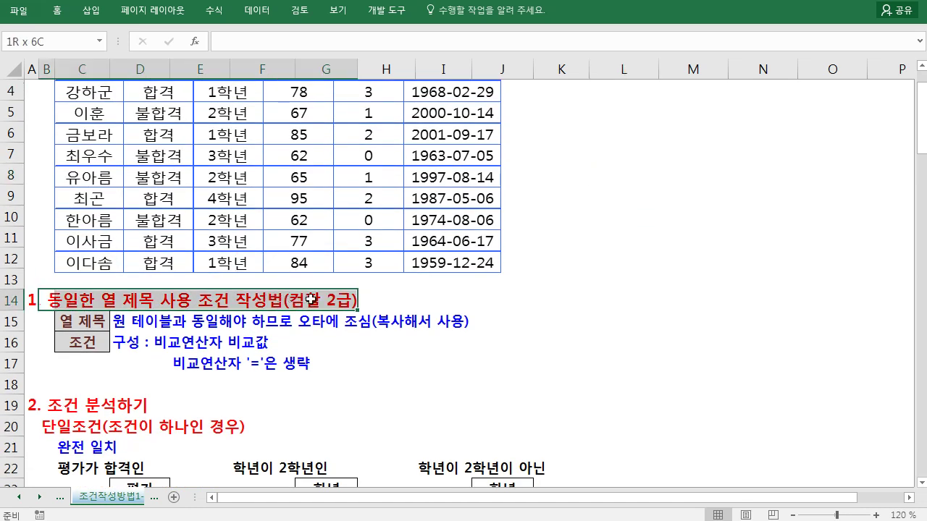
double_click(66, 302)
double_click(34, 303)
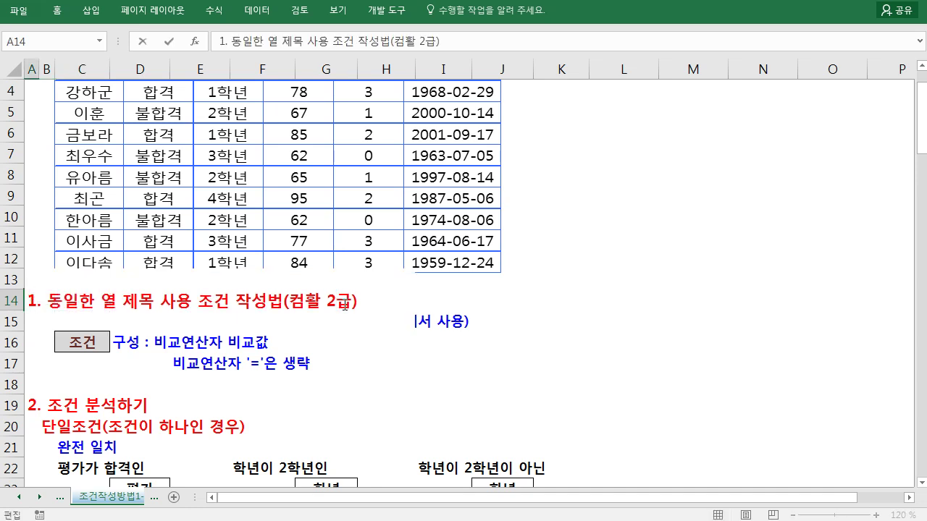
text(실기)
text(마)
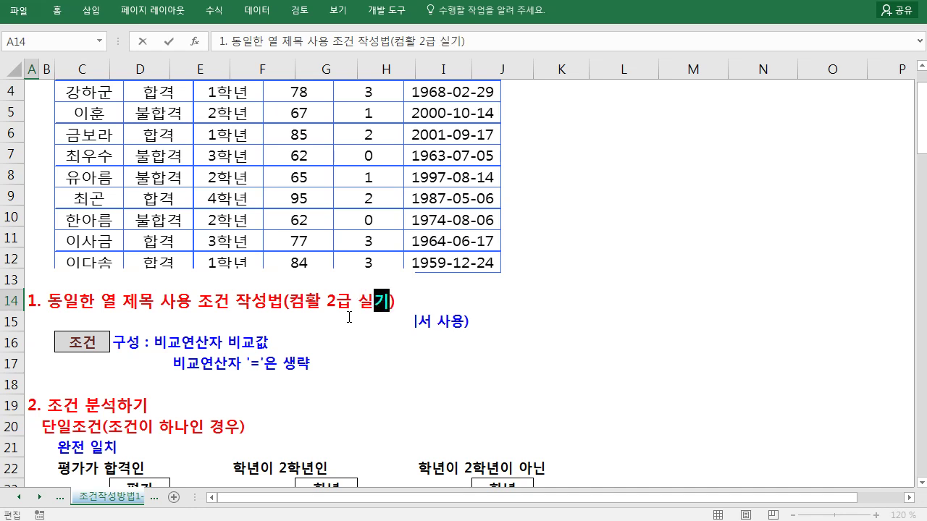
key(Return)
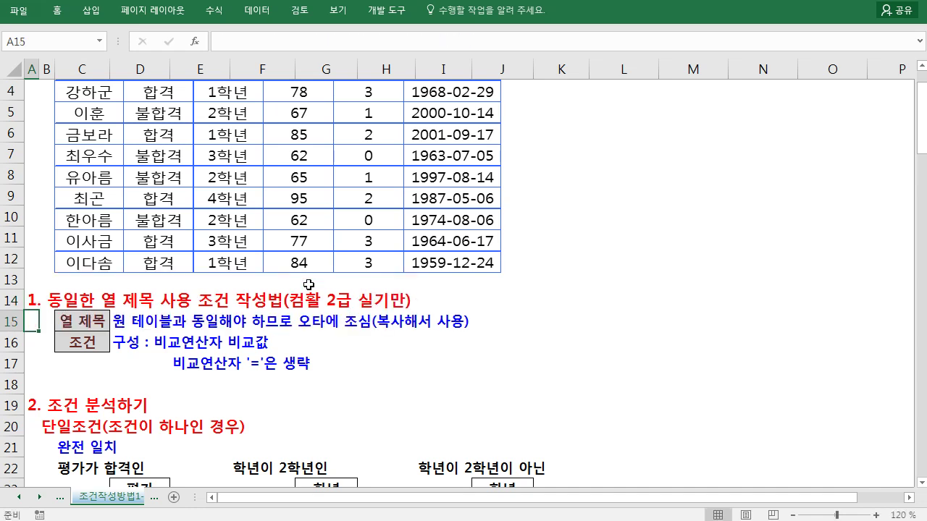
Step: Review the 열 제목 and 조건 rules for writing criteria, and the exact-match single-condition examples, including 평가 합격
drag(60, 323, 69, 344)
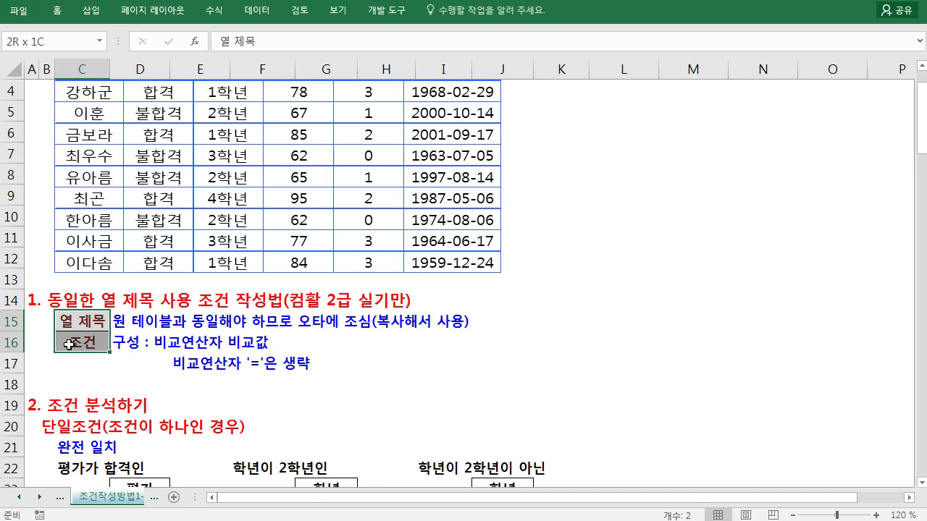
text(열 제목 조건)
drag(168, 366, 331, 360)
click(419, 360)
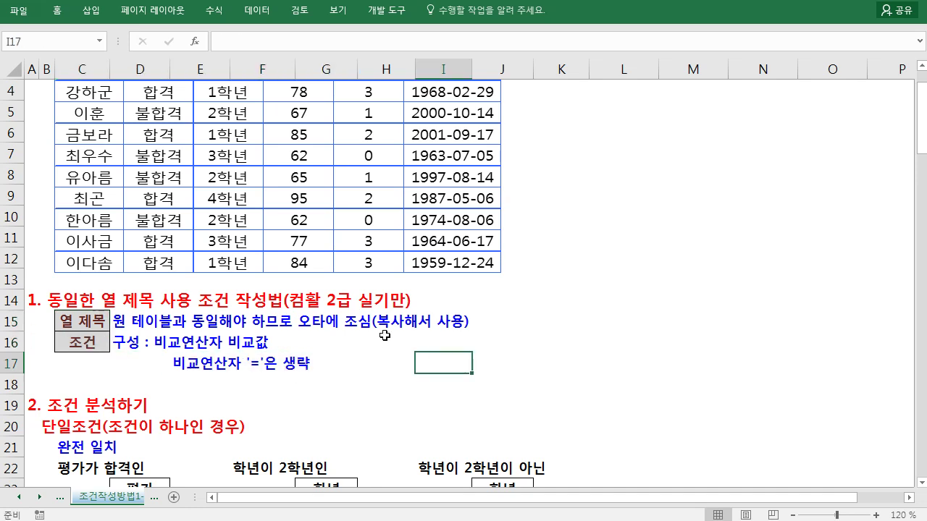
scroll(327, 329, down, 3)
scroll(327, 329, down, 1)
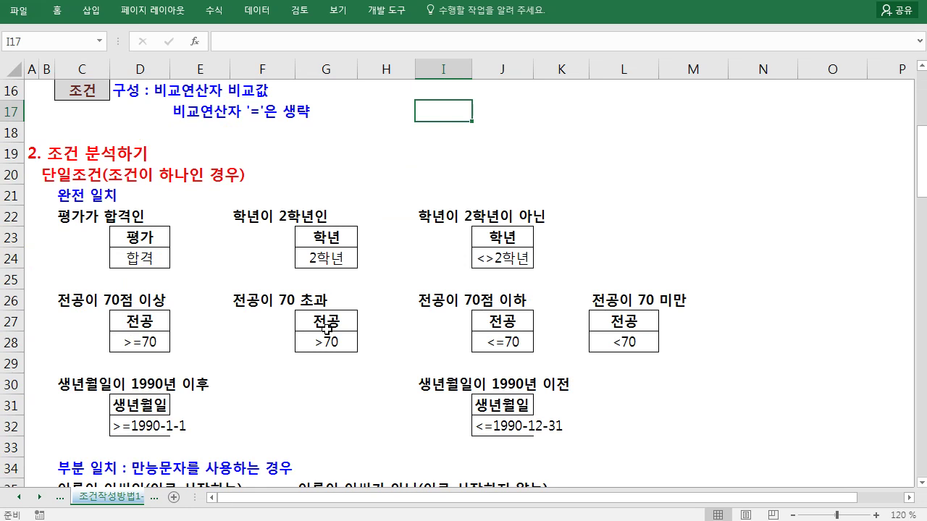
scroll(168, 241, up, 1)
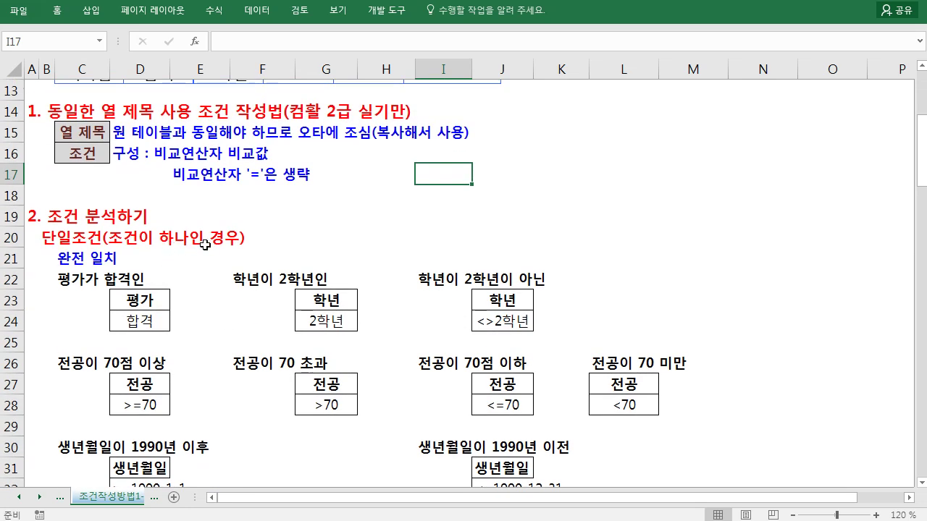
click(205, 236)
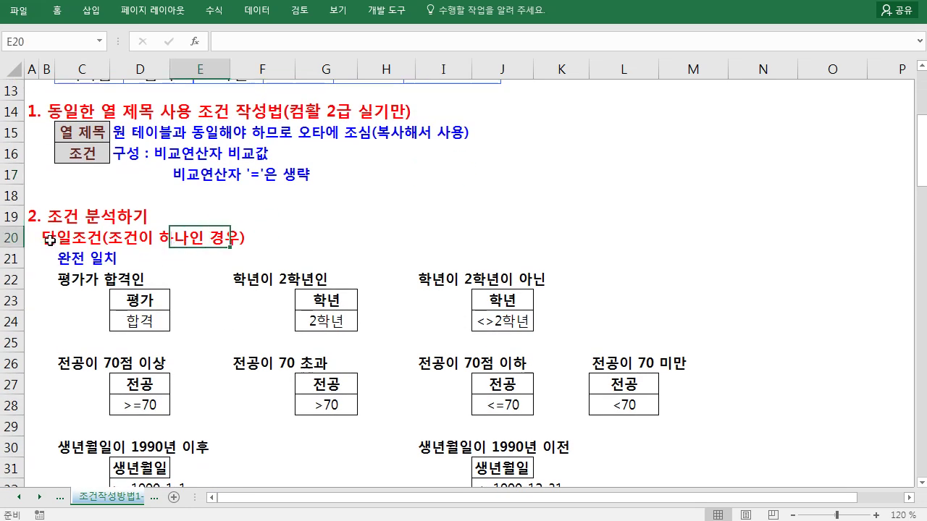
drag(139, 297, 134, 328)
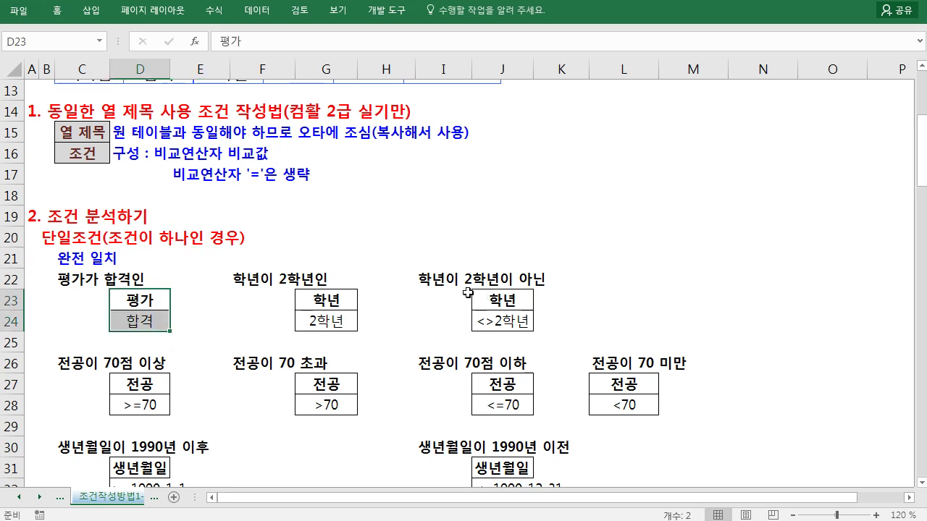
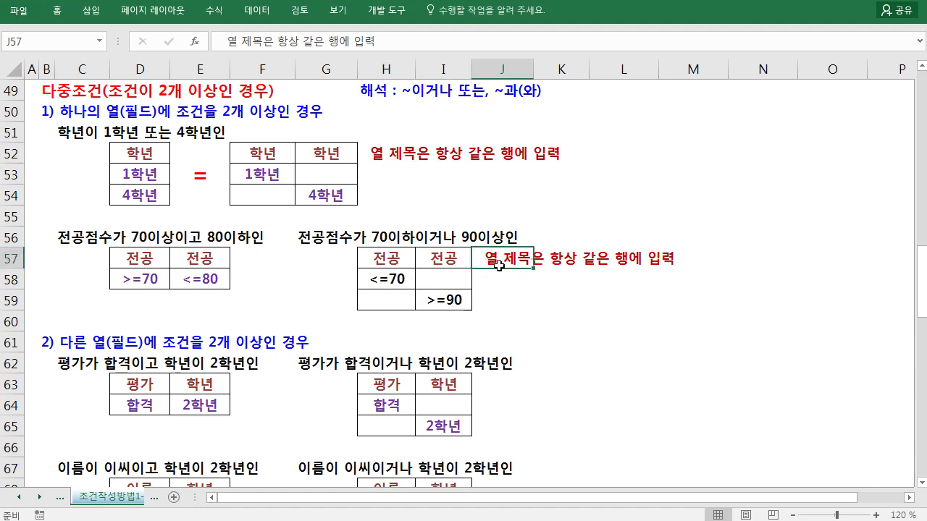
Step: Copy the note 열 제목은 항상 같은 행에 입력 from J57 and paste it into J63, J68 and L79
key(ctrl+c)
scroll(528, 296, down, 1)
click(526, 321)
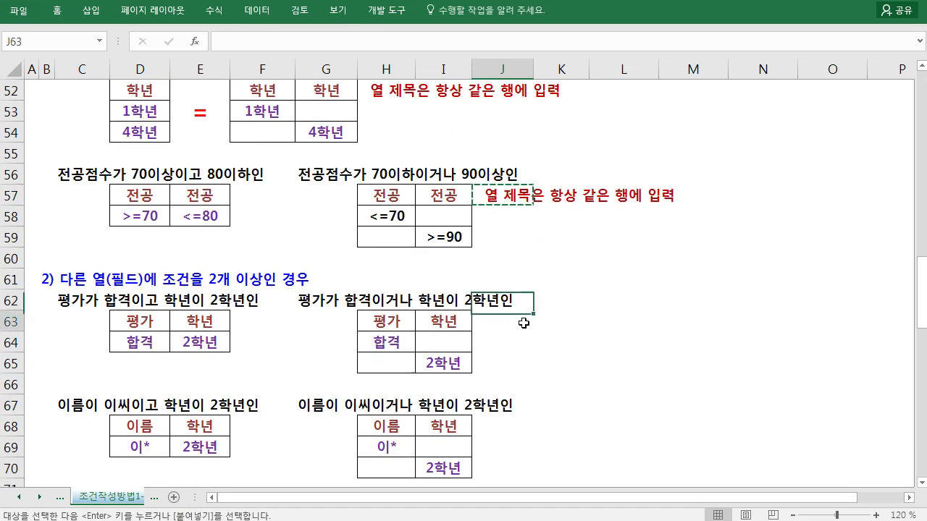
scroll(524, 323, down, 2)
click(505, 299)
scroll(504, 303, down, 3)
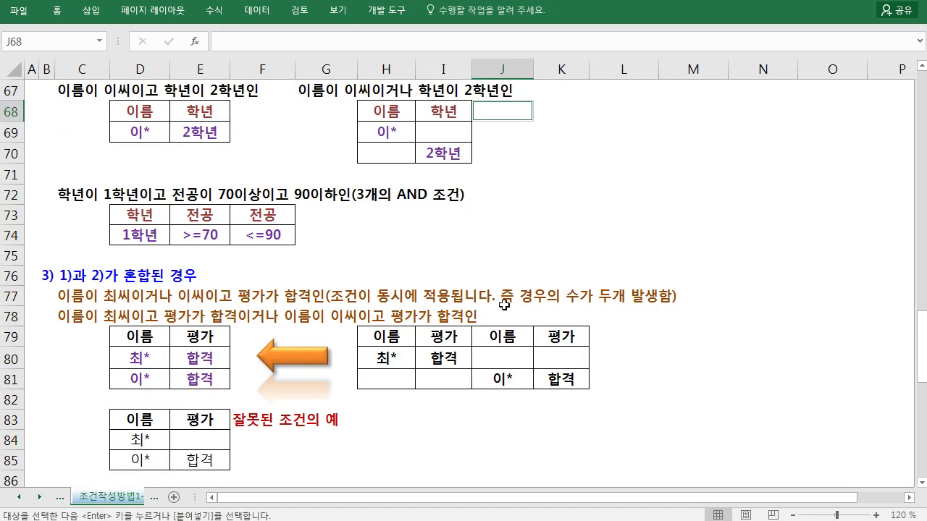
ctrl+click(625, 339)
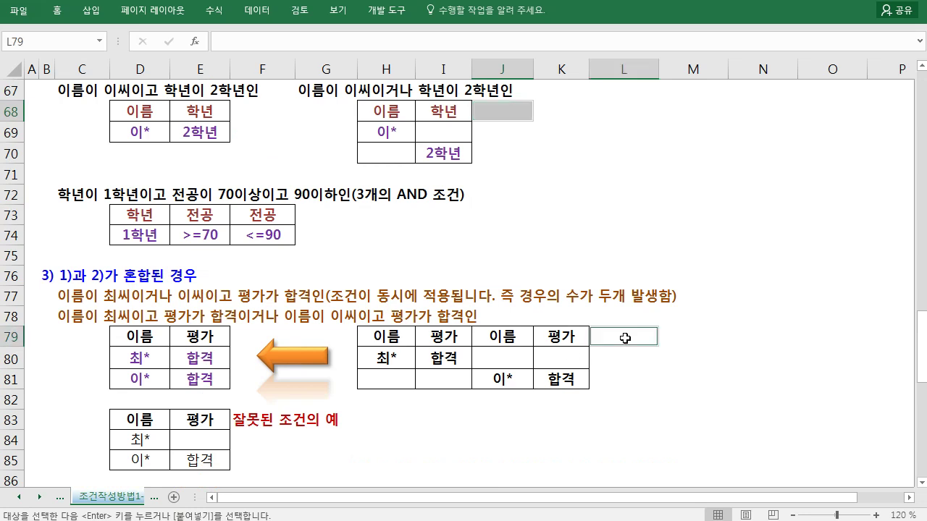
key(ctrl+v)
scroll(419, 290, up, 3)
scroll(419, 290, up, 2)
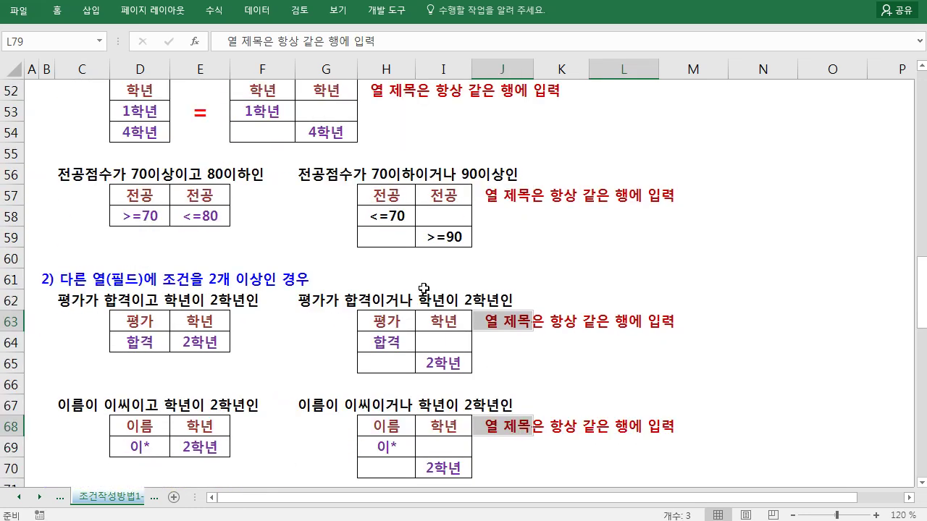
Step: Circle the 이고 and 이거나 wording and the 합격 and 2학년 criteria in section 2, labelling the same-row example AND
click(437, 315)
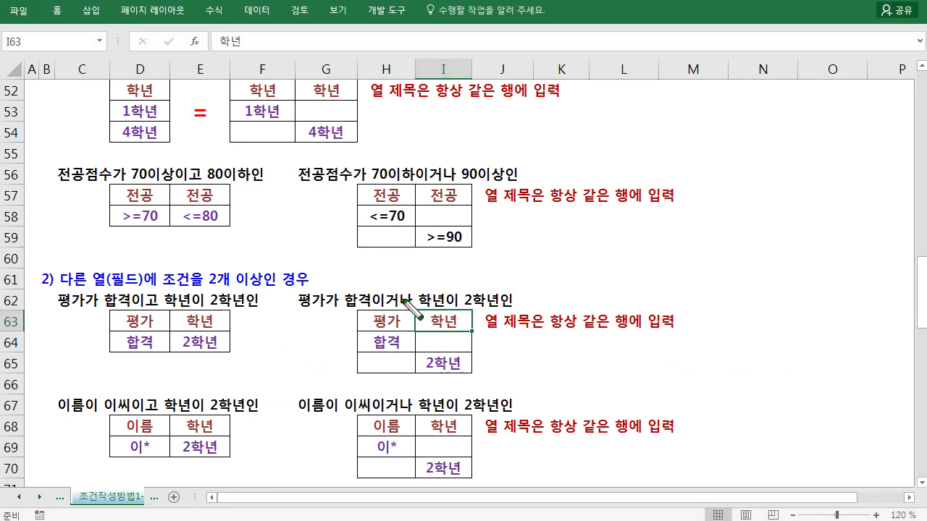
mouse_move(150, 312)
mouse_down()
mouse_move(155, 288)
mouse_move(150, 311)
mouse_up()
drag(245, 330, 280, 325)
mouse_move(145, 345)
mouse_down()
mouse_move(129, 349)
mouse_move(197, 339)
mouse_move(181, 353)
mouse_move(205, 355)
mouse_up()
drag(405, 311, 379, 313)
mouse_move(392, 354)
mouse_down()
mouse_move(424, 348)
mouse_move(465, 374)
mouse_move(427, 376)
mouse_up()
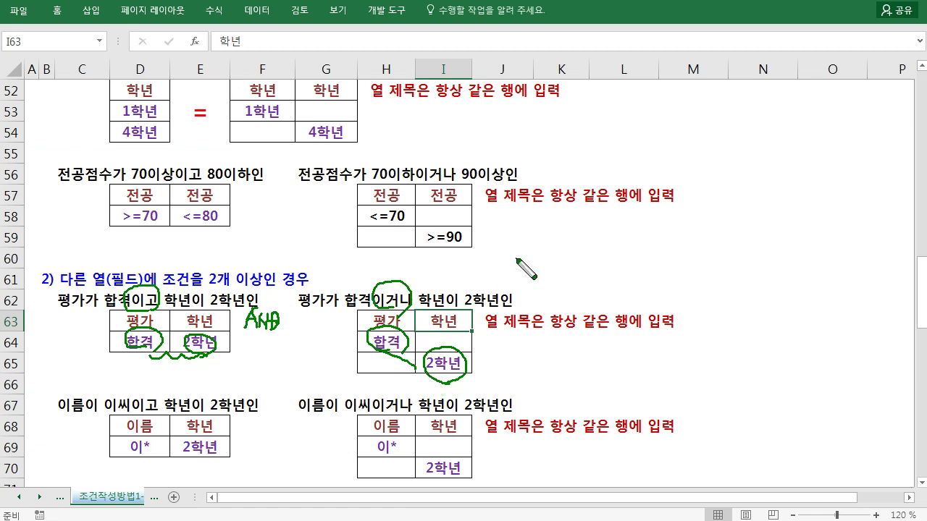
Step: Handwrite 자동필터 서로다른열 → OR(X) with an arrow toward the OR example, underline its criteria, and clear all pen marks
mouse_move(483, 277)
mouse_down()
mouse_move(505, 263)
mouse_move(548, 275)
mouse_move(566, 259)
mouse_move(592, 275)
mouse_move(610, 261)
mouse_move(634, 284)
mouse_move(645, 268)
mouse_move(677, 270)
mouse_move(654, 258)
mouse_up()
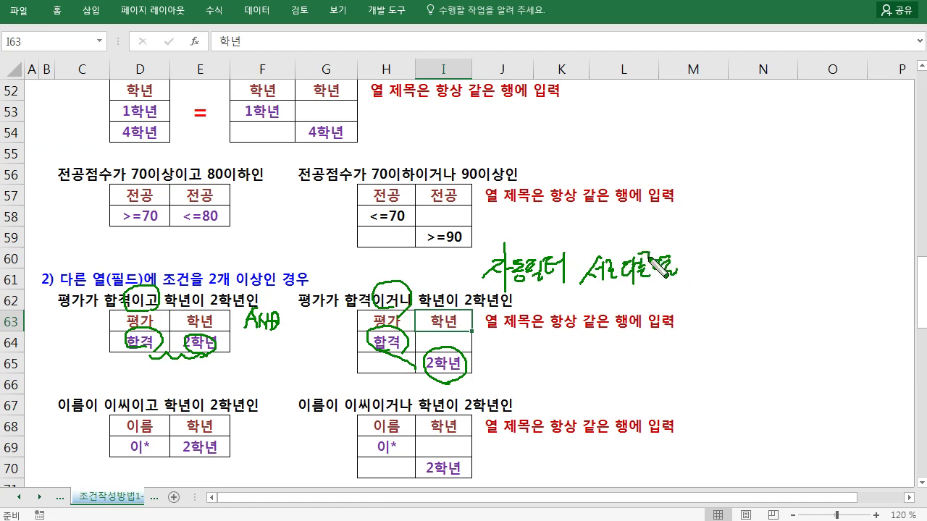
drag(680, 269, 773, 275)
mouse_move(715, 293)
mouse_down()
mouse_move(556, 346)
mouse_move(559, 338)
mouse_move(564, 357)
mouse_up()
drag(382, 382, 458, 379)
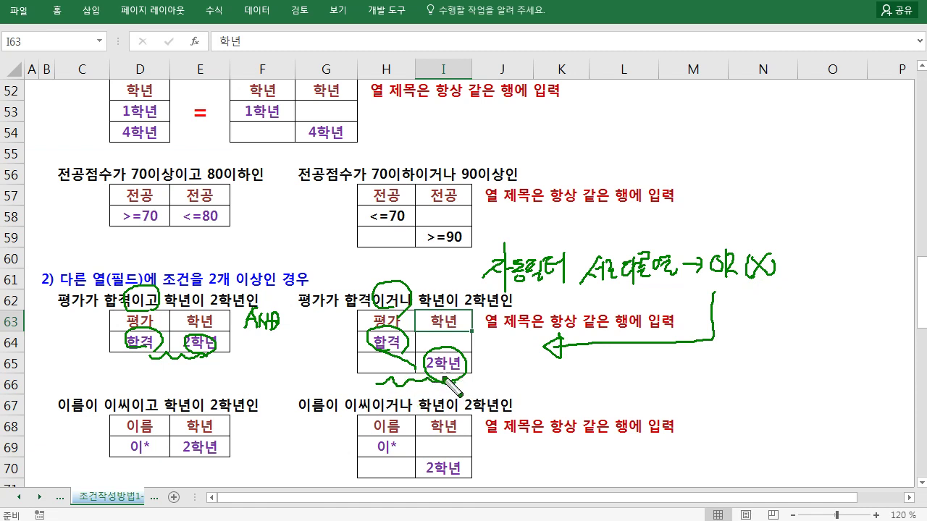
key(Escape)
Step: Examine the criteria examples combining 이름 and 학년, and the three-condition AND example for 학년 and 전공
scroll(186, 428, down, 2)
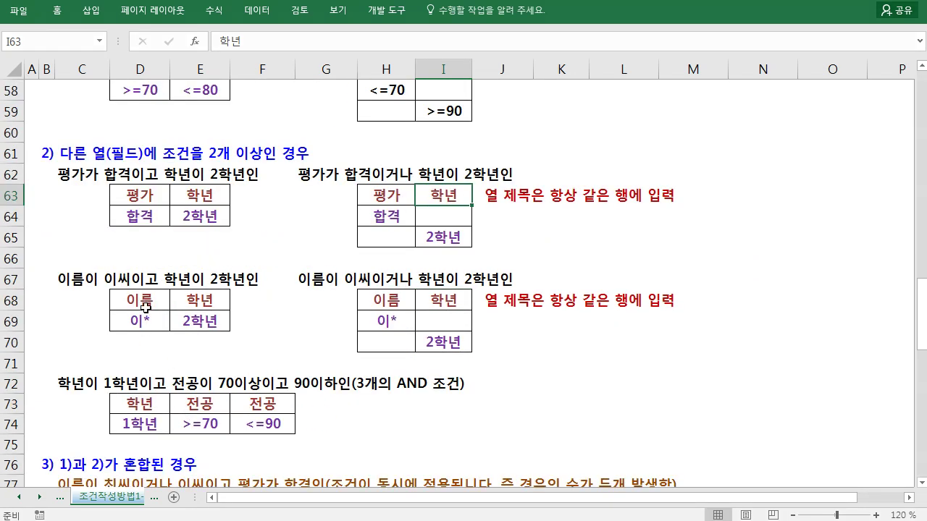
drag(377, 301, 446, 362)
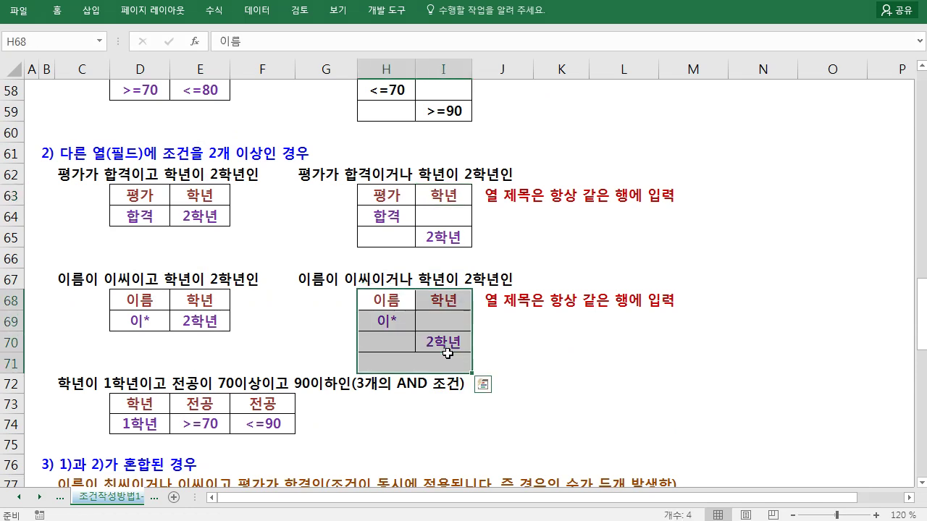
scroll(174, 324, down, 1)
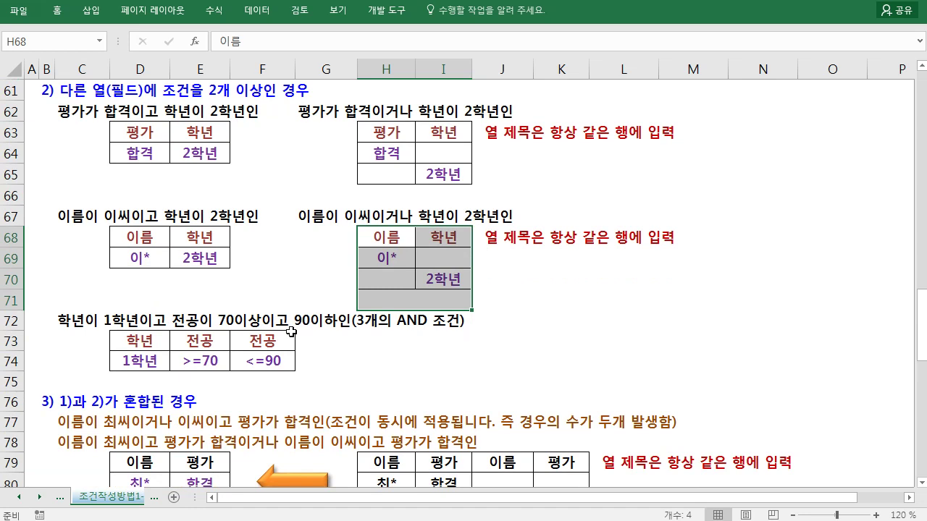
drag(126, 331, 290, 359)
scroll(281, 364, down, 2)
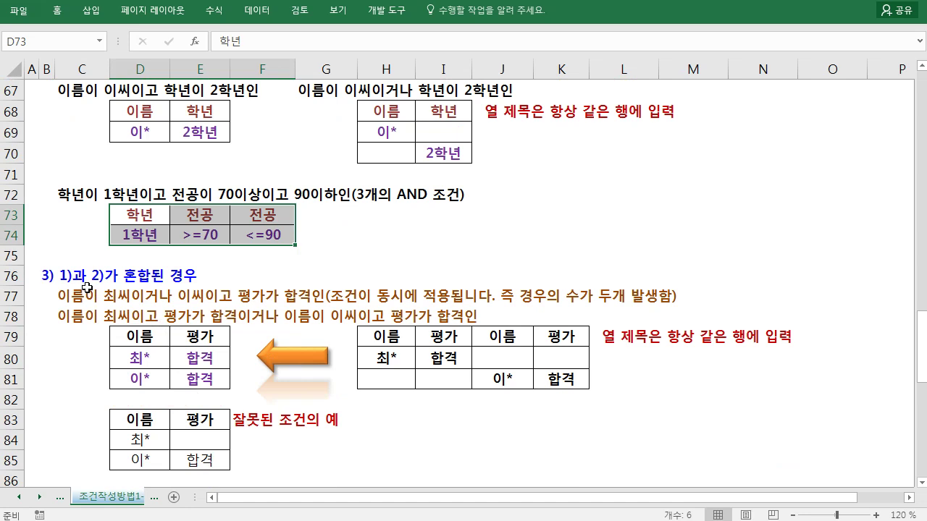
scroll(155, 286, up, 2)
scroll(157, 288, down, 2)
Step: Compare the four-column layout of the mixed 이름 and 평가 criteria in H79:K81 with the condensed two-column layout in D79:E81
drag(396, 341, 391, 358)
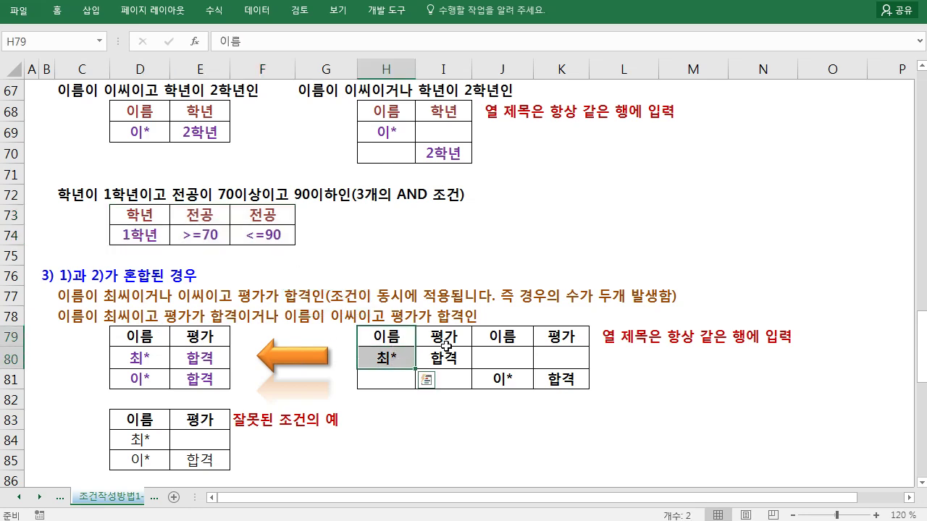
drag(444, 346, 447, 358)
drag(500, 339, 555, 342)
drag(507, 378, 569, 376)
drag(395, 342, 394, 379)
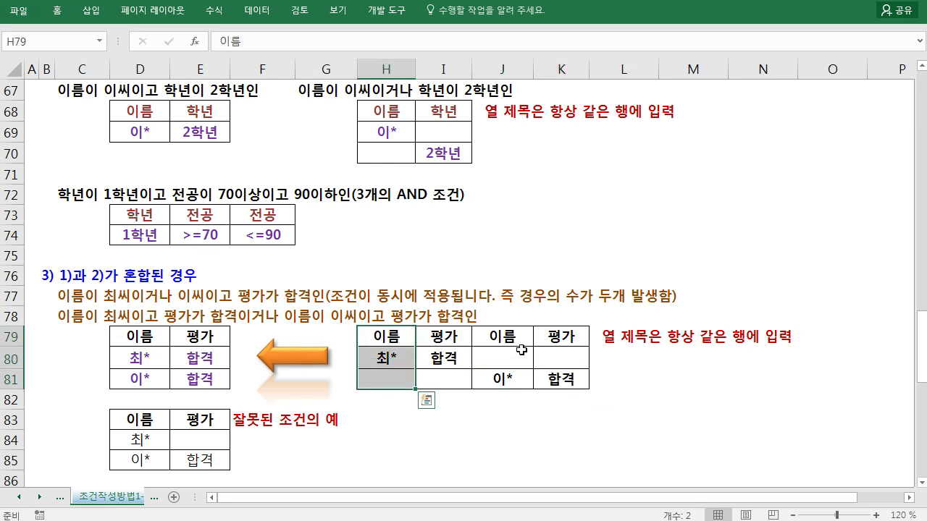
drag(514, 336, 509, 385)
drag(148, 339, 182, 378)
scroll(195, 364, up, 20)
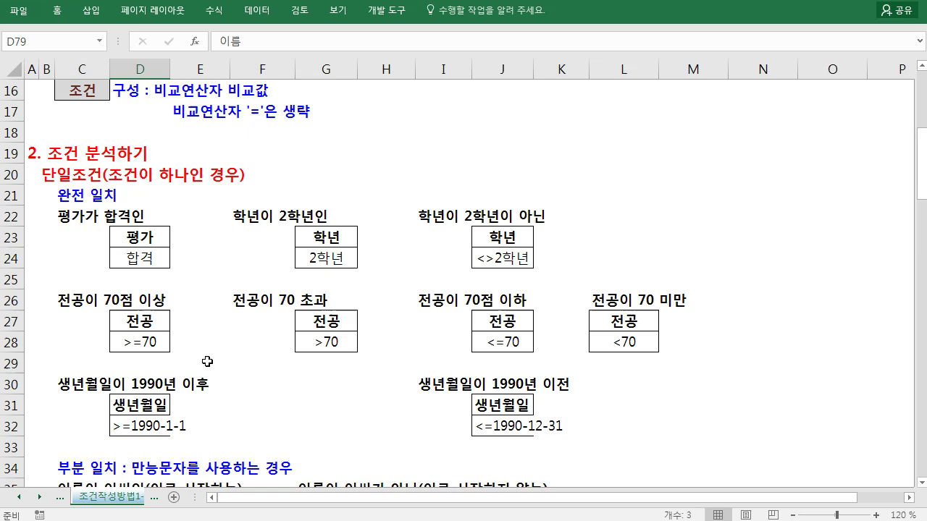
Step: Review the criteria notes down to the mixed section and select the 잘못된 조건의 예 range D83:E85 for comparison
scroll(208, 362, up, 1)
scroll(217, 355, down, 18)
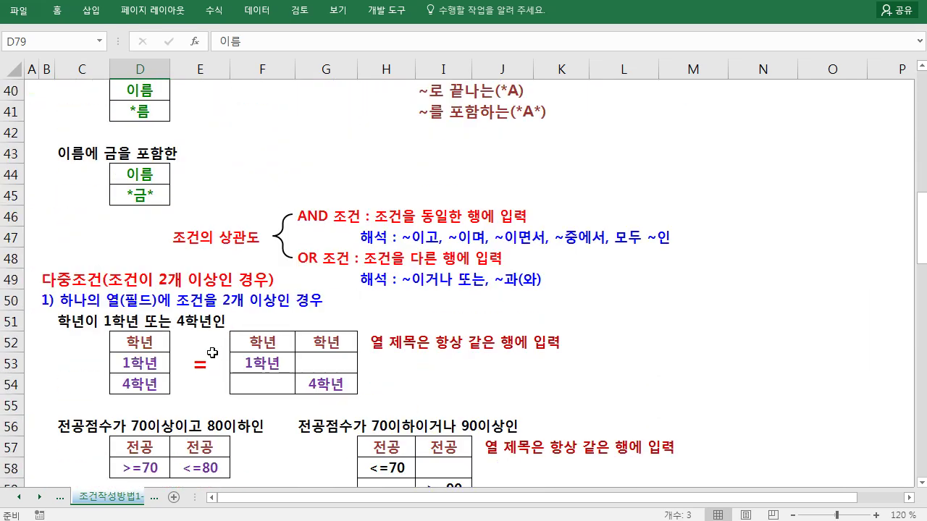
scroll(223, 351, down, 6)
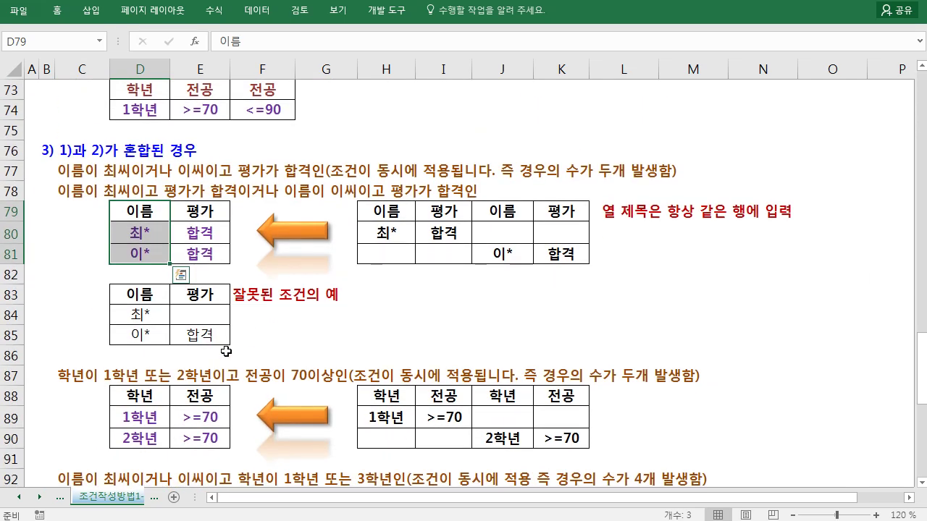
click(326, 328)
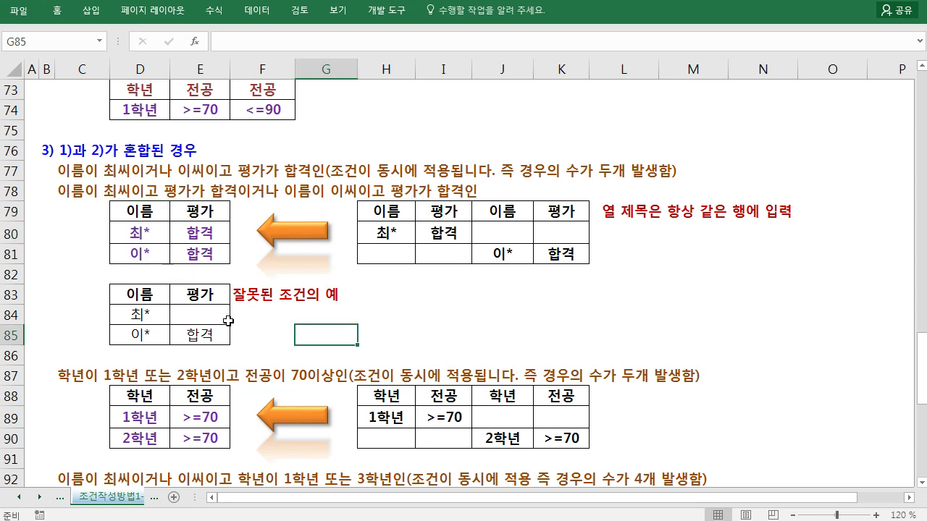
drag(142, 295, 178, 339)
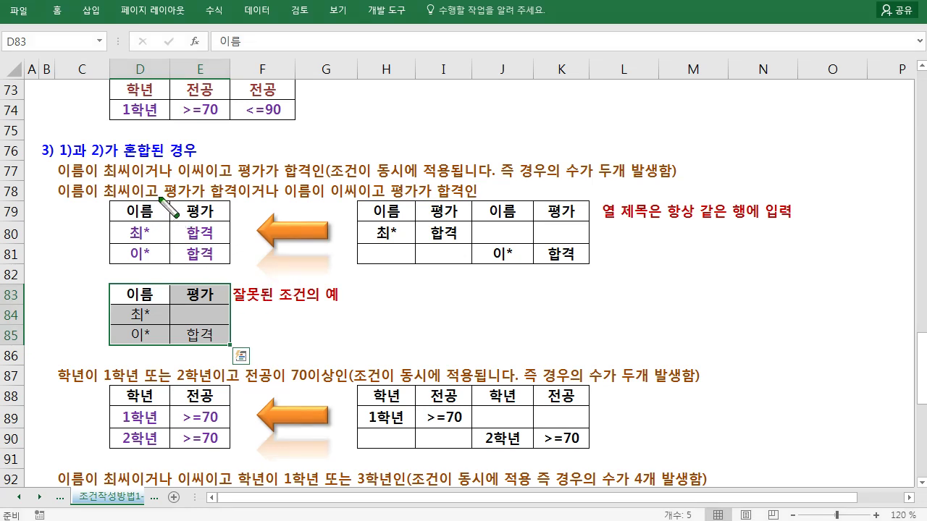
Step: Slash between the two conditions in row 77, draw an arrow to the incorrect example, circle its 최* criterion, and clear the pen marks
drag(158, 196, 149, 212)
key(Escape)
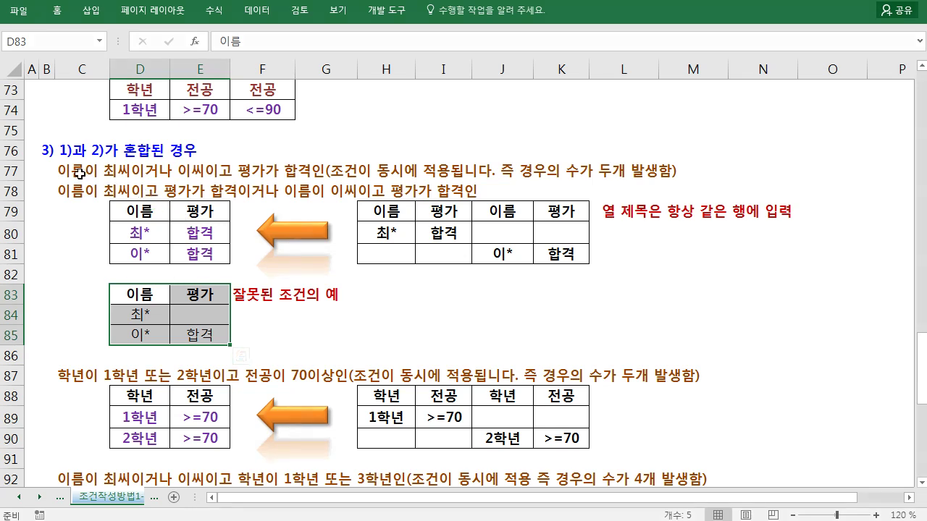
key(ctrl+shift+d)
drag(173, 175, 155, 197)
mouse_move(52, 179)
mouse_down()
mouse_move(55, 253)
mouse_move(100, 308)
mouse_move(115, 297)
mouse_move(94, 305)
mouse_up()
drag(199, 134, 174, 174)
mouse_move(148, 324)
mouse_down()
mouse_move(132, 318)
mouse_move(147, 294)
mouse_up()
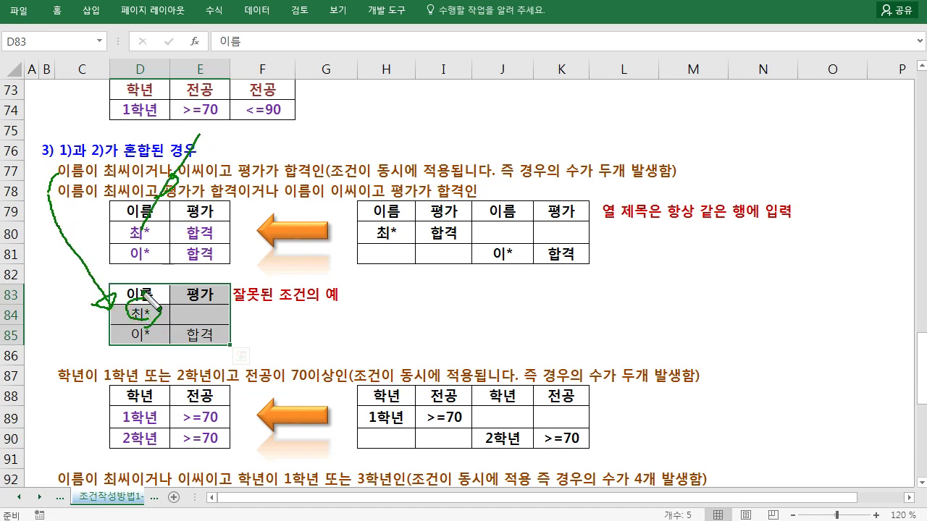
key(Escape)
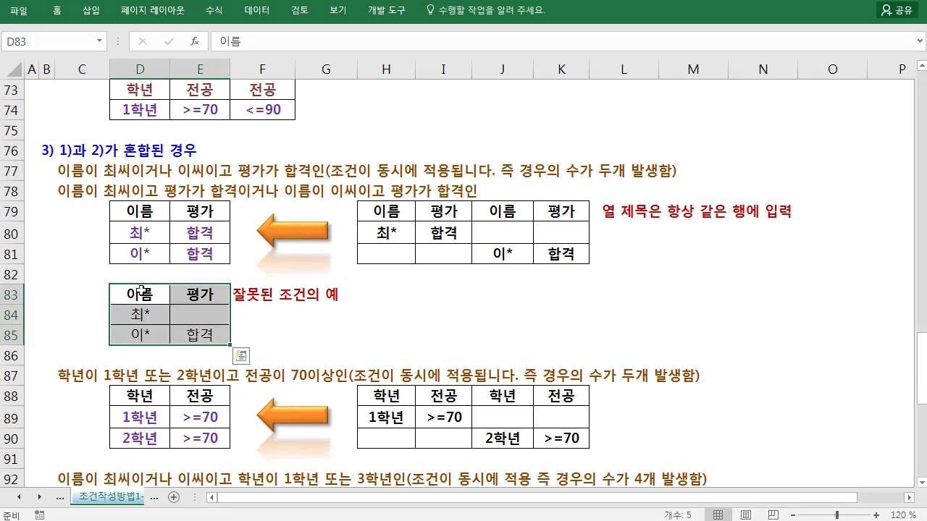
click(480, 314)
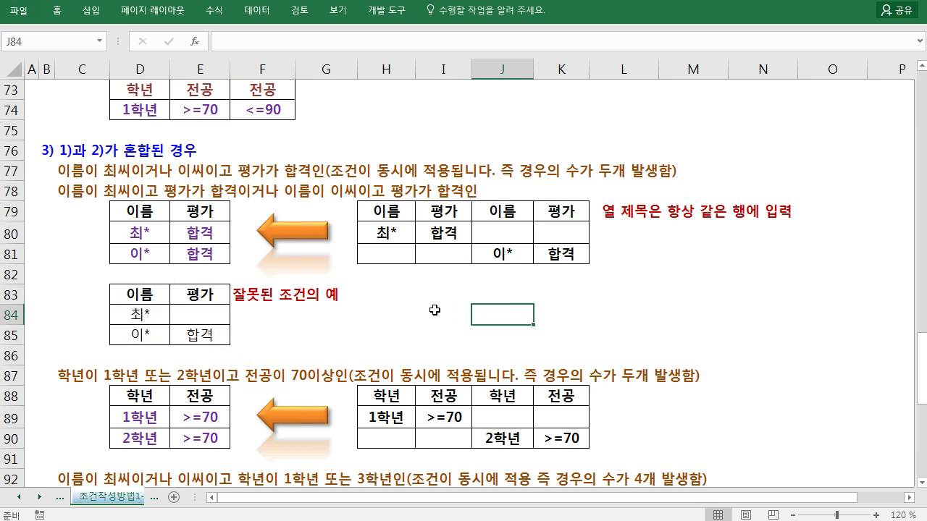
click(409, 301)
Step: Circle 최씨 and 이씨 in row 92, draw arrows to 1학년 and 3학년, handwrite 4가지, and clear the pen marks
scroll(402, 297, down, 2)
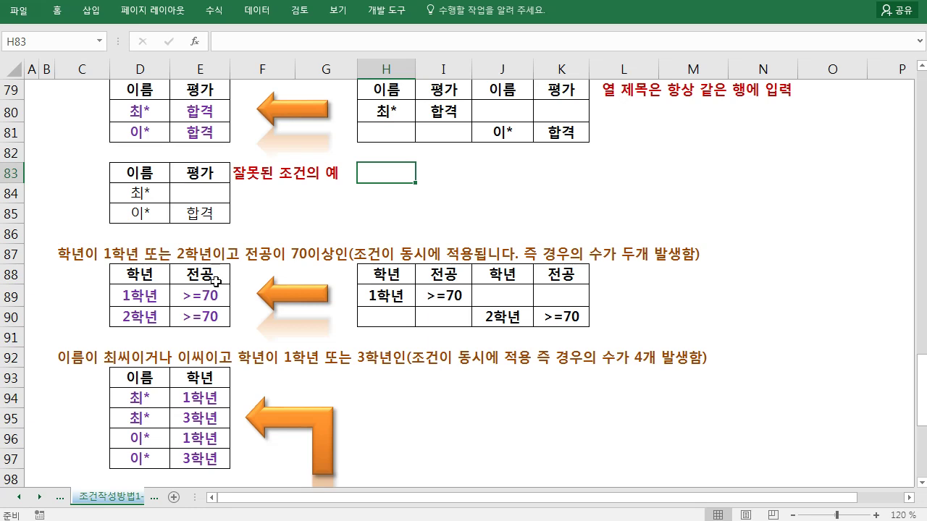
scroll(215, 281, down, 1)
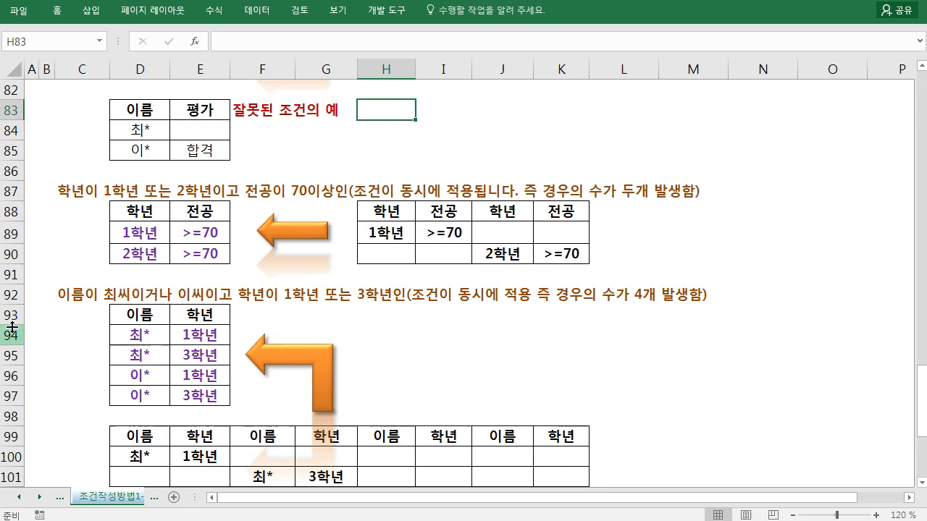
key(ctrl+shift+d)
mouse_move(122, 313)
mouse_down()
mouse_move(98, 293)
mouse_move(134, 298)
mouse_move(250, 281)
mouse_move(270, 288)
mouse_up()
mouse_move(147, 288)
mouse_down()
mouse_move(330, 266)
mouse_move(355, 285)
mouse_up()
mouse_move(207, 307)
mouse_down()
mouse_move(287, 316)
mouse_move(293, 339)
mouse_move(353, 316)
mouse_move(378, 341)
mouse_move(420, 341)
mouse_move(382, 361)
mouse_move(395, 360)
mouse_up()
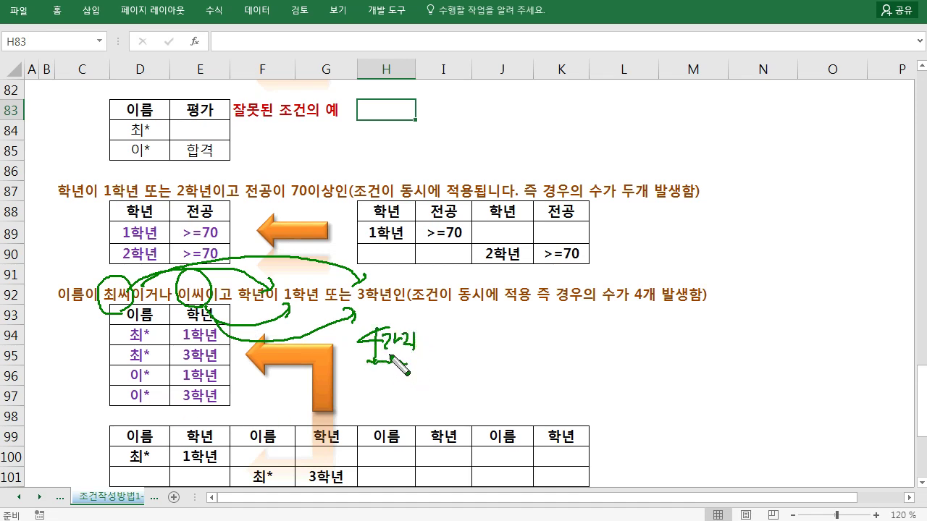
key(Escape)
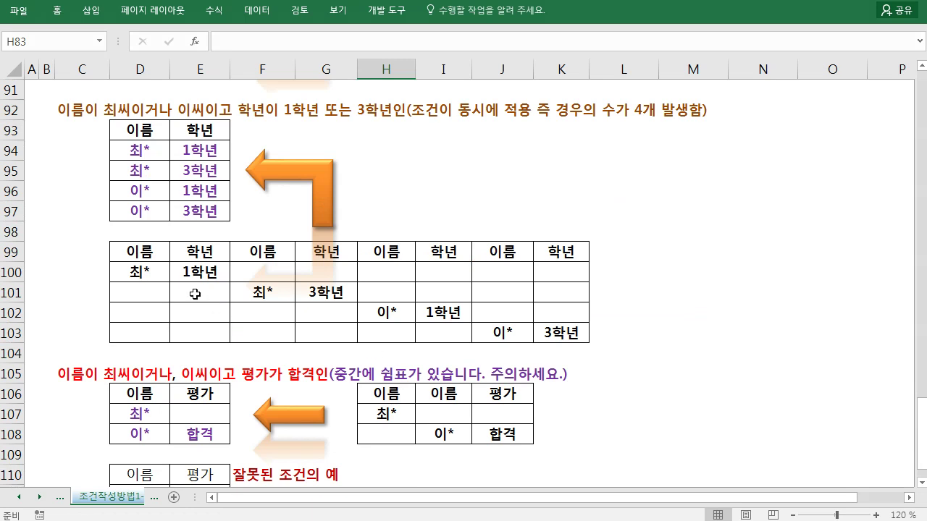
Step: Trace the four 이름 and 학년 condition pairs one by one in the eight-column layout D99:K103
drag(134, 254, 210, 274)
drag(257, 294, 327, 294)
drag(391, 315, 447, 313)
drag(521, 332, 593, 331)
Step: Highlight the four repeated 이름 columns of D99:K103 together to examine how they can be merged
drag(139, 251, 145, 329)
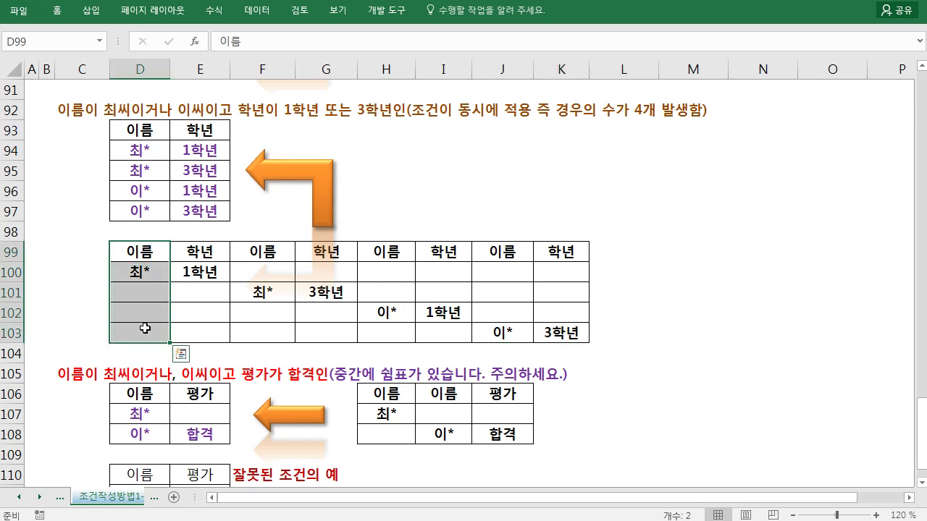
drag(277, 245, 280, 326)
ctrl+click(402, 250)
drag(401, 250, 394, 329)
mouse_move(497, 250)
mouse_down()
mouse_move(499, 352)
mouse_move(507, 331)
mouse_up()
scroll(372, 339, down, 3)
scroll(372, 339, up, 3)
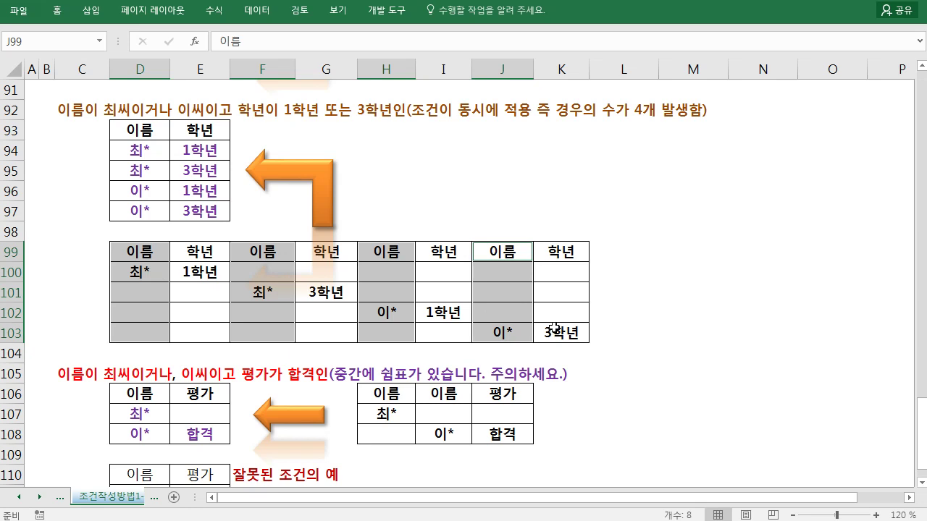
click(677, 250)
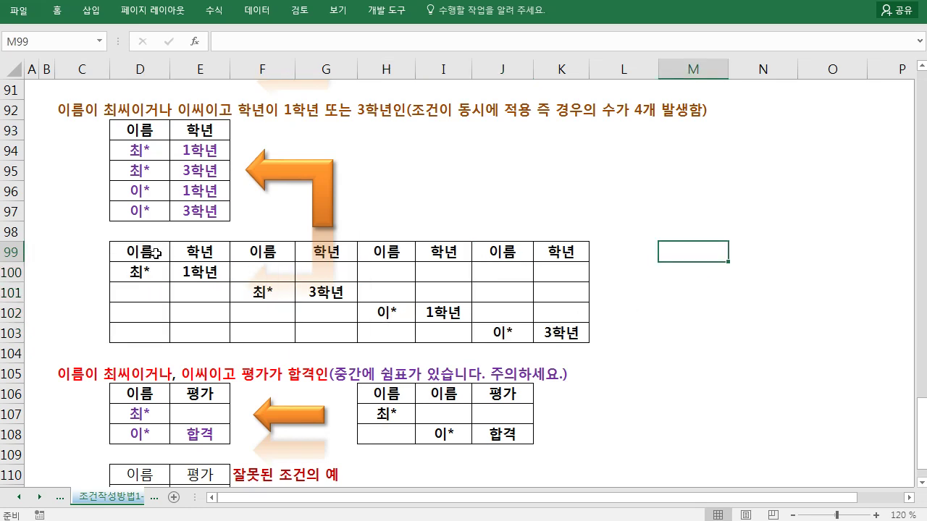
Step: Copy the 이름 and 학년 headings with the 최* and 1학년 pair from D99:E100 to M99
drag(160, 253, 189, 274)
key(ctrl+c)
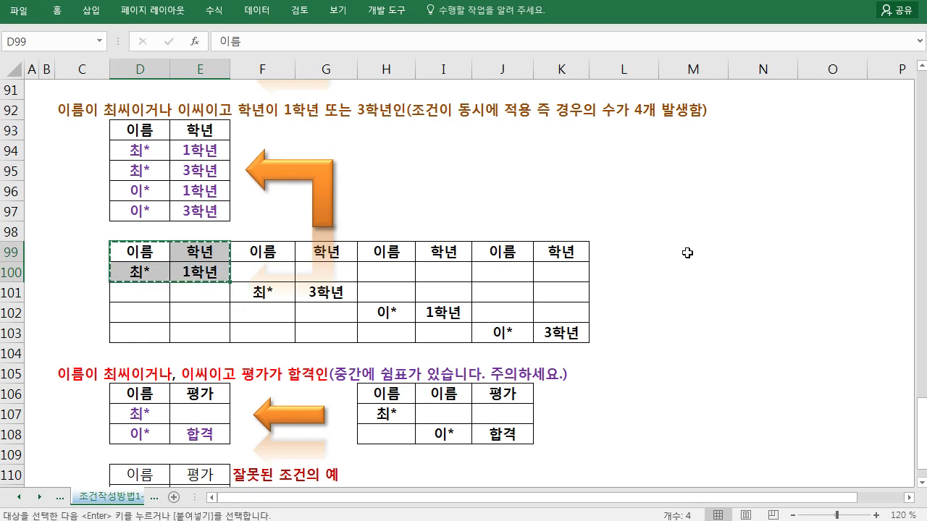
click(687, 255)
key(ctrl+v)
key(Escape)
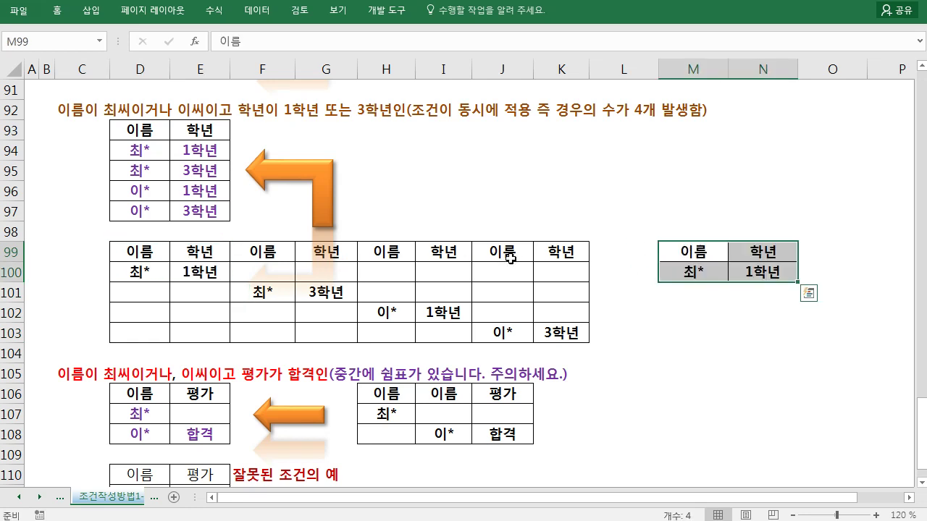
Step: Try to copy the three remaining condition pairs in F101:G101, H102:I102 and J103:K103 all at once
drag(269, 291, 440, 312)
drag(499, 332, 559, 333)
key(ctrl+c)
click(592, 348)
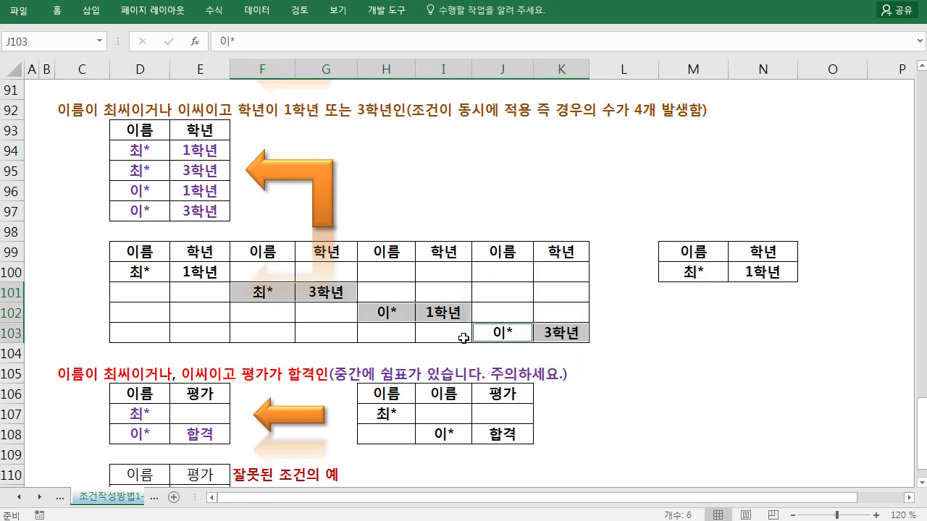
click(386, 332)
Step: Copy the 최* and 3학년 pair from F101:G101 to M101 and the 이* and 1학년 pair from H102:I102 to M102
drag(286, 300, 662, 296)
key(ctrl+c)
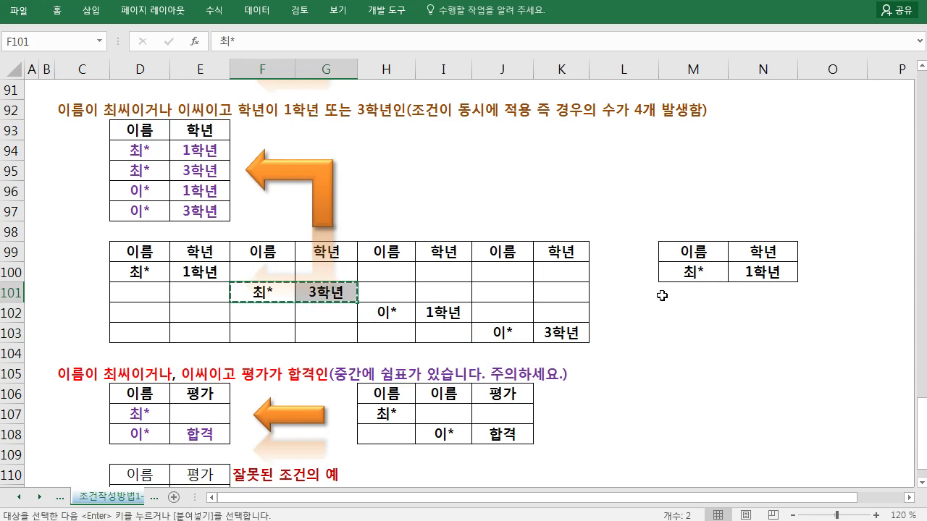
click(660, 294)
key(ctrl+v)
drag(384, 313, 431, 311)
key(ctrl+c)
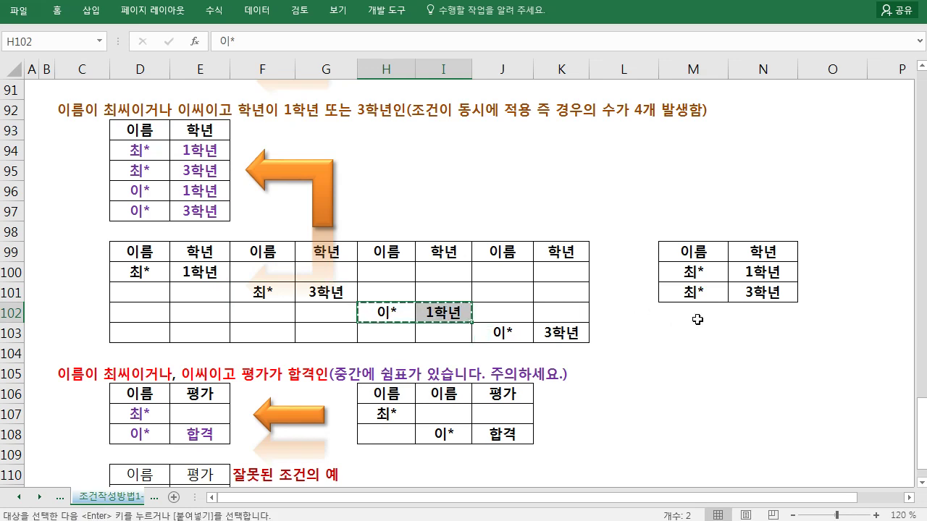
click(695, 312)
key(Return)
Step: Copy the 이* and 3학년 pair from J103:K103 to M103 to complete the condensed criteria table
drag(492, 331, 561, 332)
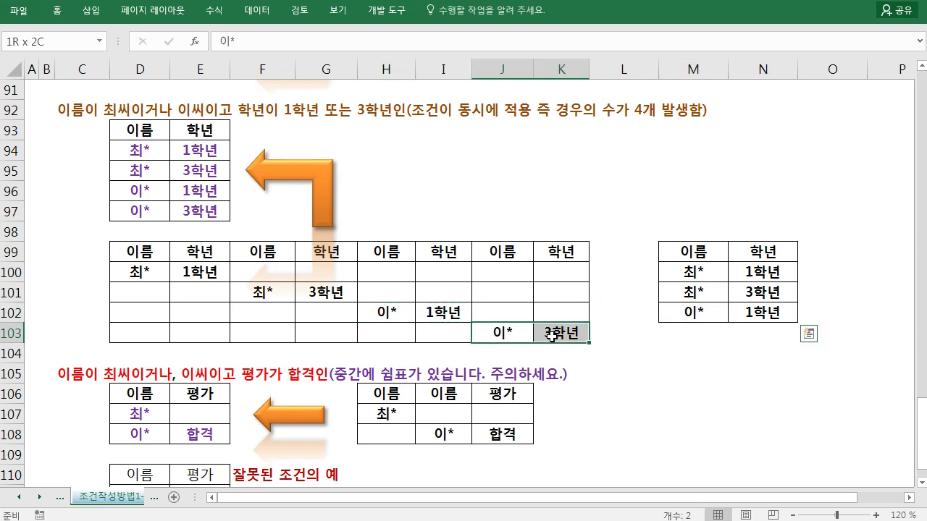
key(ctrl+c)
click(695, 332)
key(Return)
click(680, 372)
Step: Compare the condensed two-column criteria in M99:N103 with the original eight-column layout in D99:K103
drag(701, 253, 755, 335)
drag(124, 251, 542, 326)
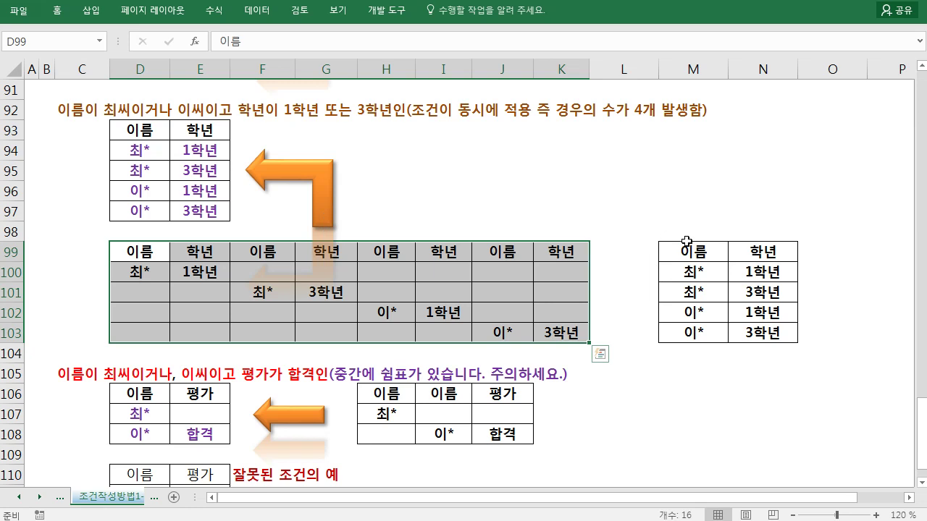
drag(685, 253, 747, 326)
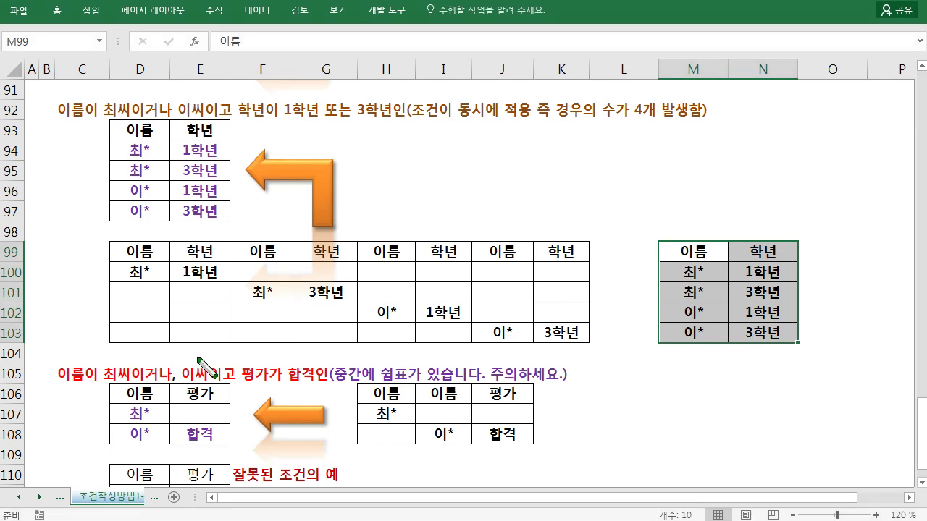
Step: Draw a slash through the comma in row 105, underline the condition on each side of it, and clear the pen marks
drag(200, 339, 150, 434)
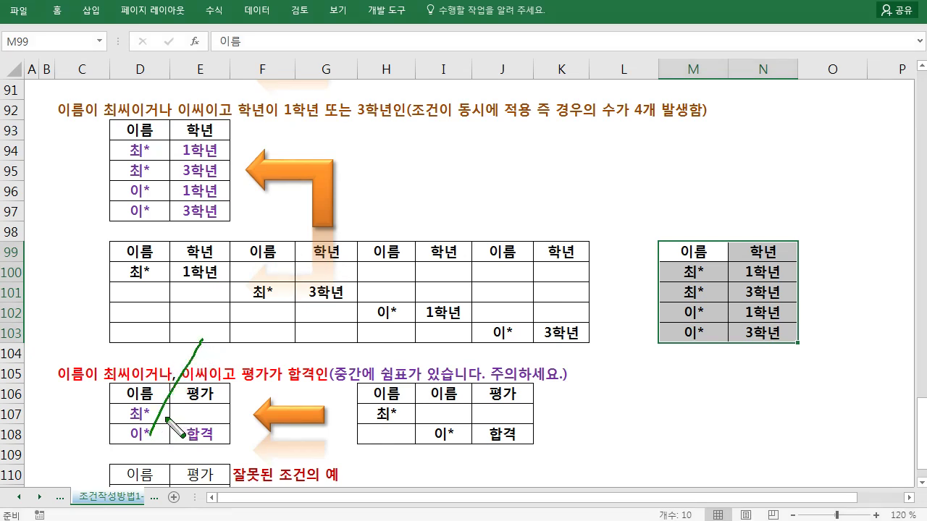
drag(63, 386, 307, 387)
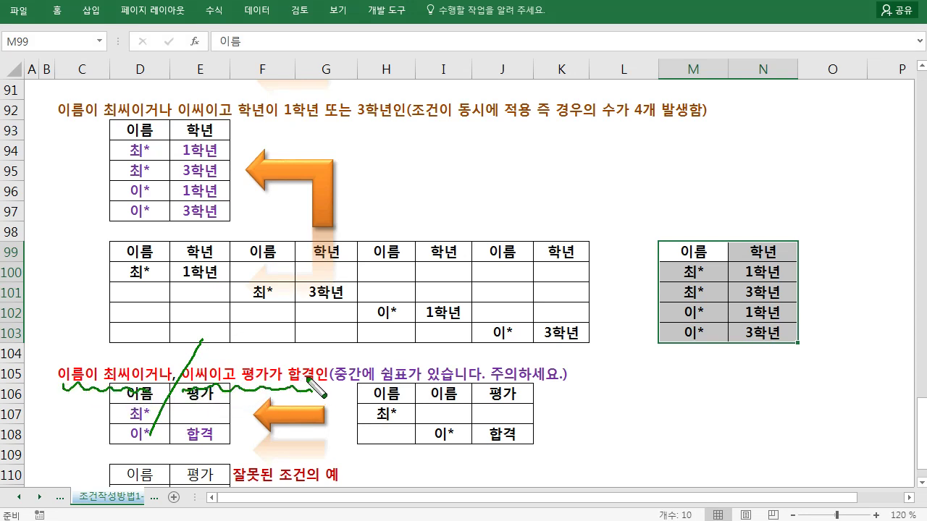
key(Escape)
Step: Examine the incorrect criteria example in D110:E112 and compare it with the mixed 이름 and 평가 example in rows 77 to 85
scroll(365, 367, down, 1)
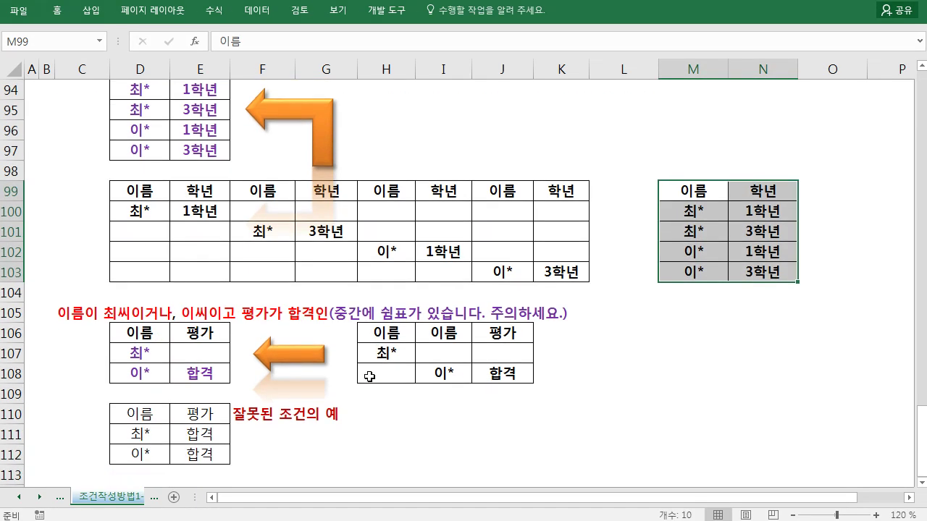
scroll(370, 376, down, 1)
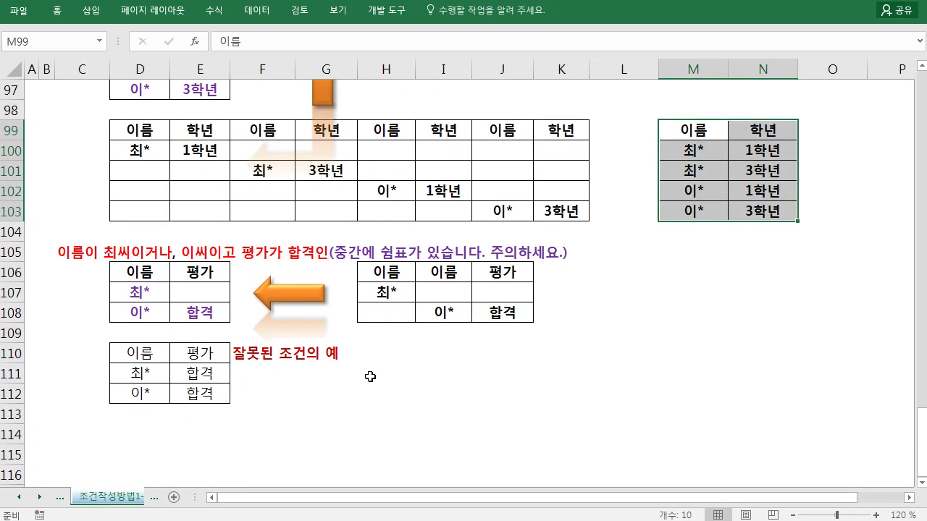
drag(136, 360, 217, 394)
scroll(210, 356, up, 6)
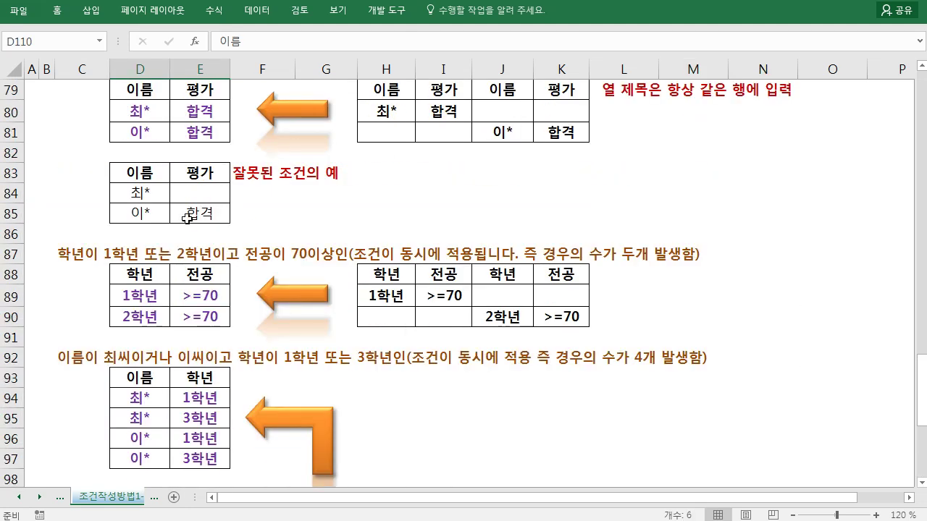
scroll(185, 279, up, 1)
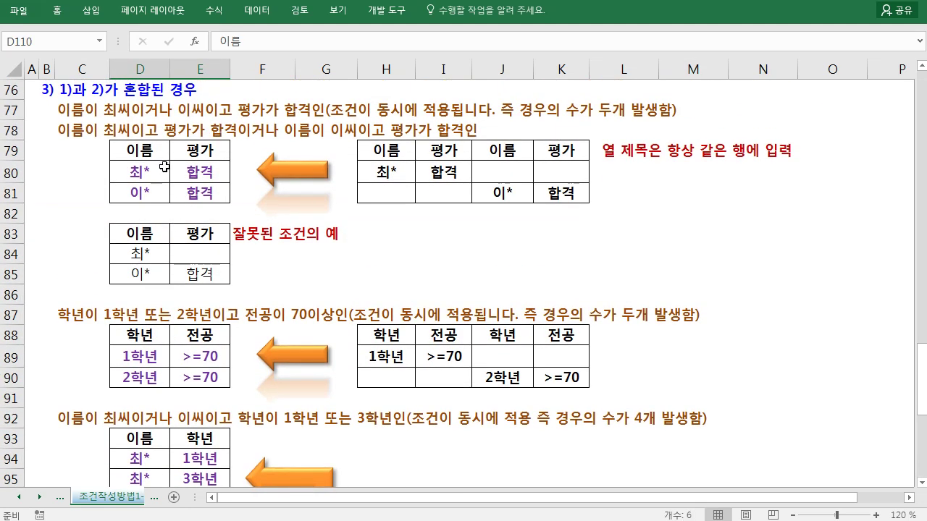
scroll(174, 180, down, 6)
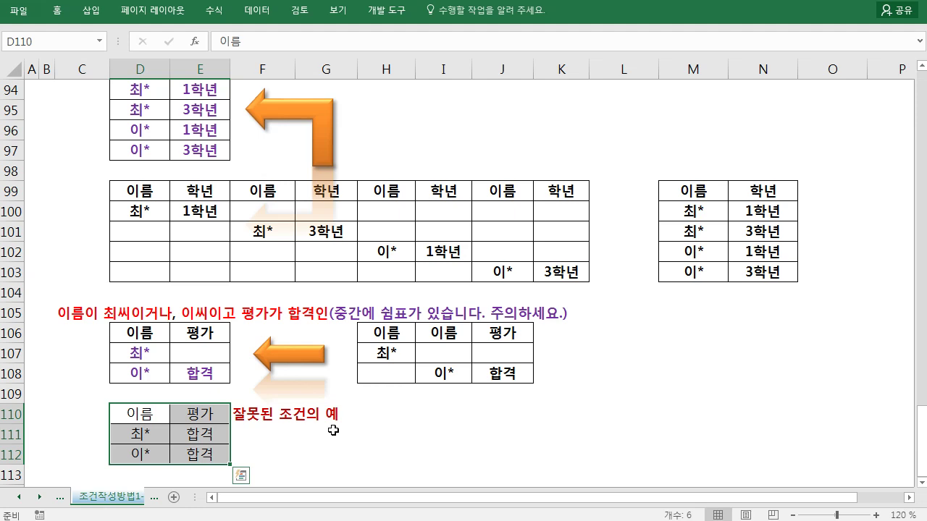
Step: Switch to the next worksheet, widen the sheet tab area, and rename the sheet 조건작성방법2-다른필드
key(ctrl+Page_Down)
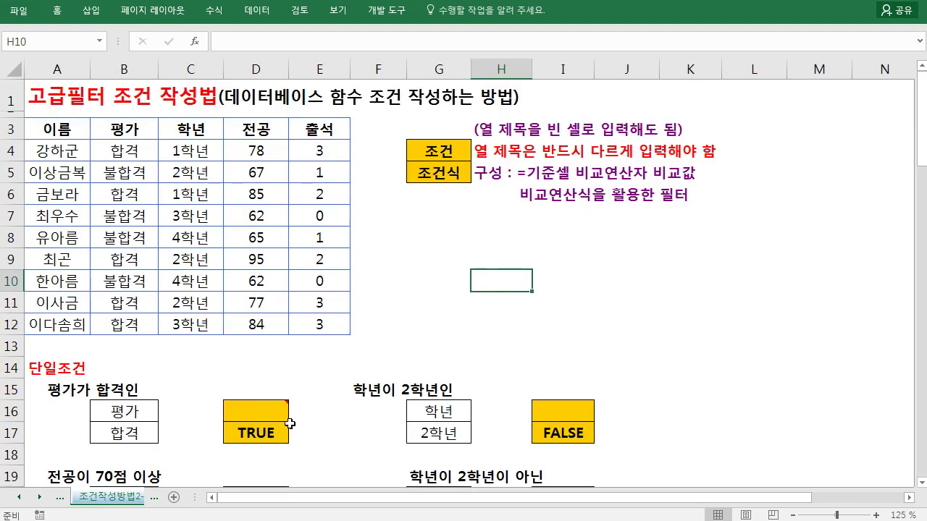
drag(197, 500, 260, 512)
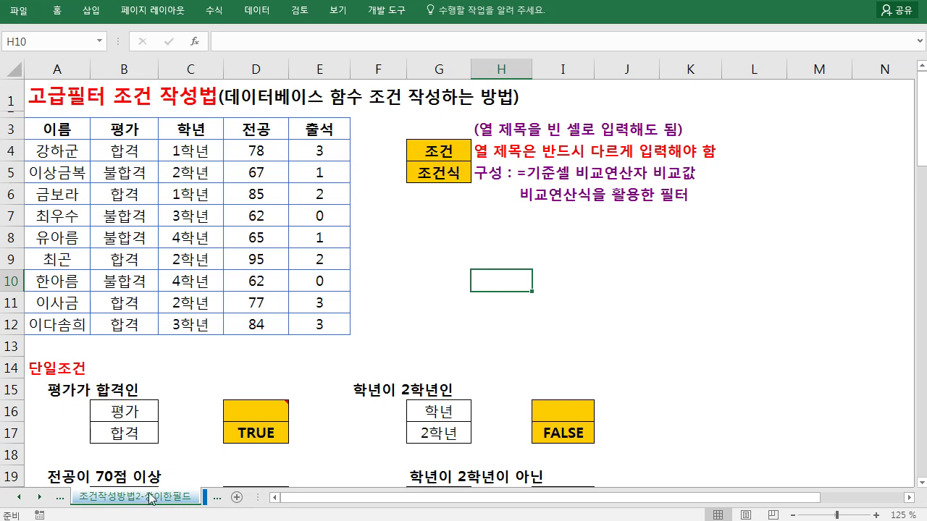
double_click(112, 499)
click(110, 497)
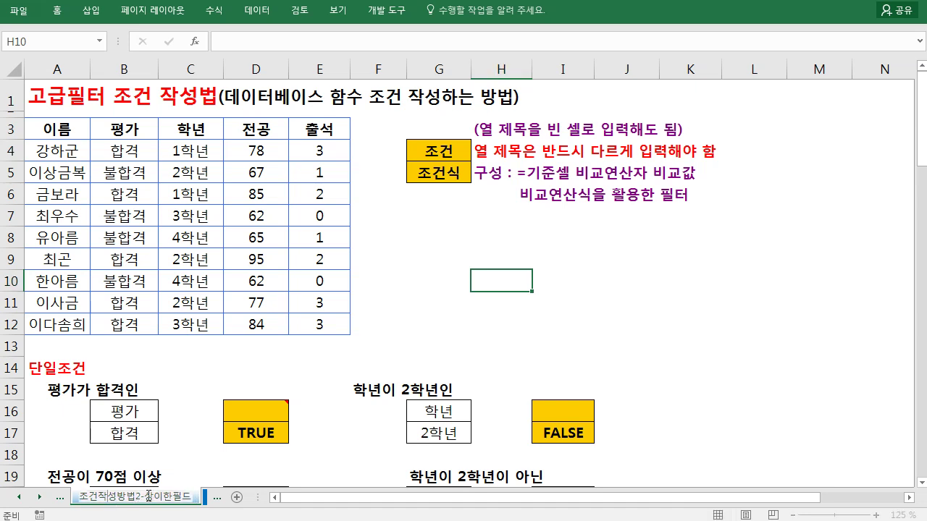
text(다른)
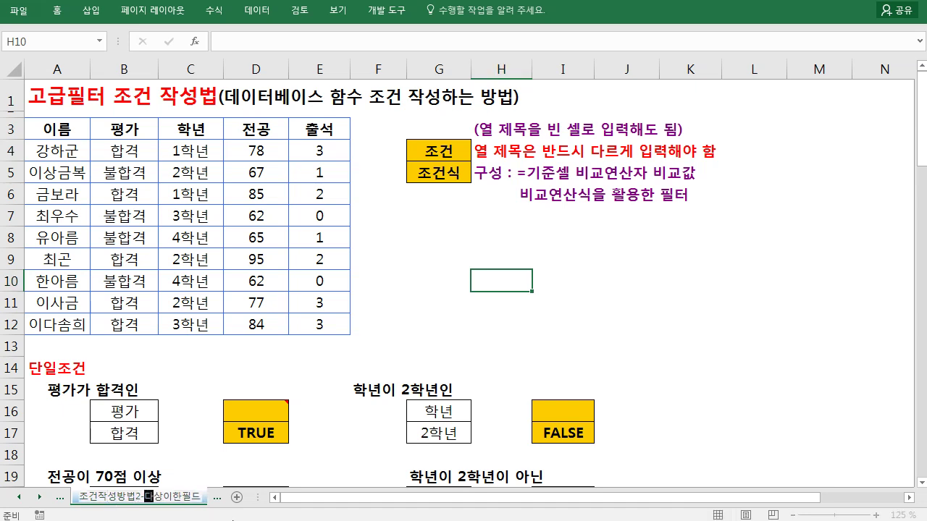
key(Delete)
key(Delete)
key(Delete)
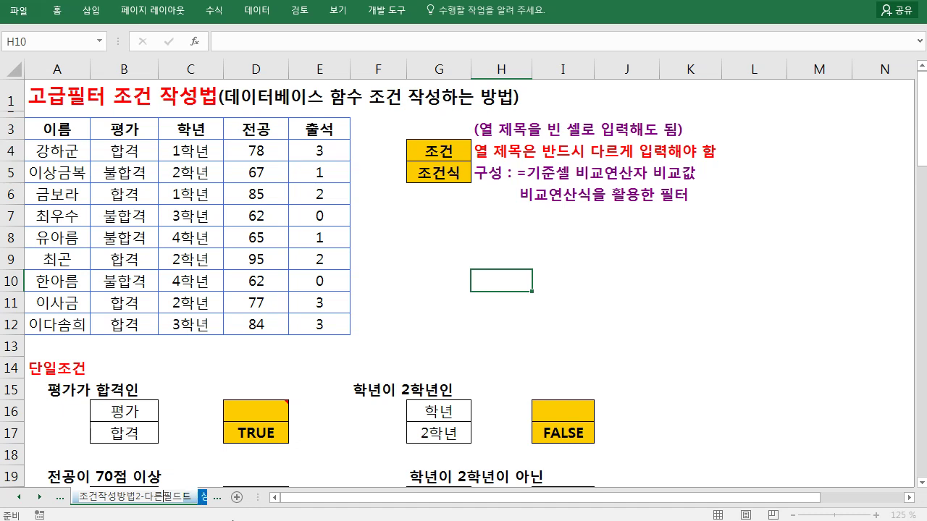
click(347, 370)
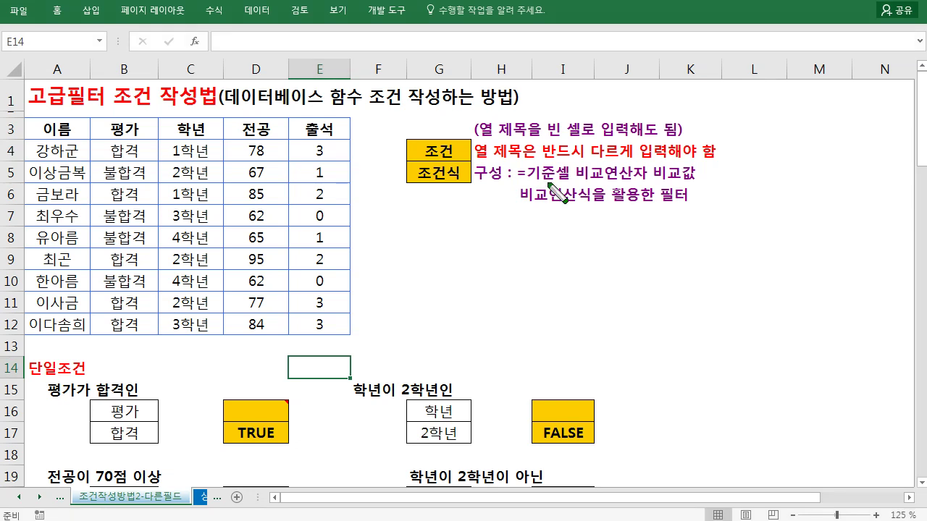
Step: Underline 기준셀, 비교연산자 and 비교값 in row 5 with the pen, and handwrite an underlined 비교연산식 beside row 6
drag(527, 185, 691, 184)
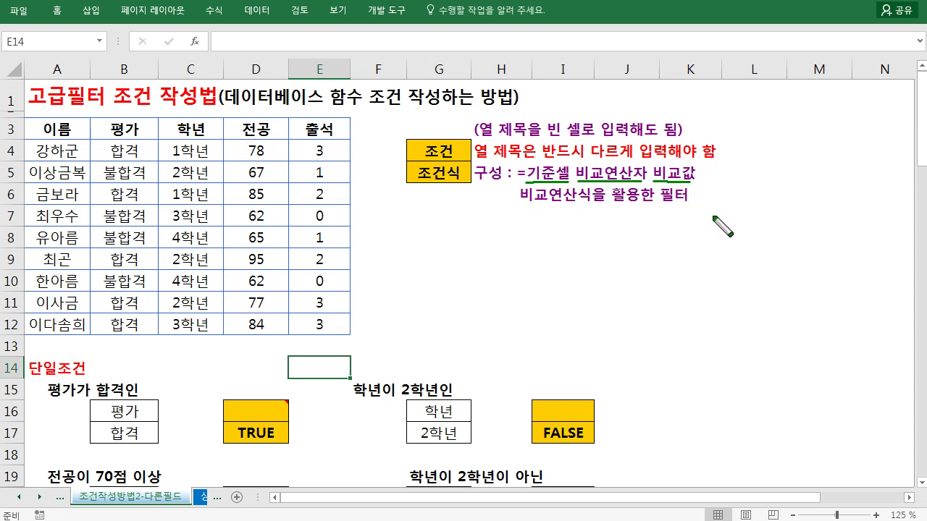
drag(698, 194, 699, 205)
drag(709, 194, 711, 204)
mouse_move(716, 188)
mouse_down()
mouse_move(718, 229)
mouse_move(729, 202)
mouse_up()
drag(724, 202, 729, 208)
mouse_move(719, 210)
mouse_down()
mouse_move(735, 209)
mouse_move(736, 197)
mouse_up()
drag(738, 199, 744, 198)
drag(745, 195, 747, 203)
drag(753, 198, 757, 203)
drag(759, 195, 762, 210)
mouse_move(772, 197)
mouse_down()
mouse_move(766, 205)
mouse_move(778, 205)
mouse_up()
drag(782, 191, 783, 216)
drag(705, 226, 783, 220)
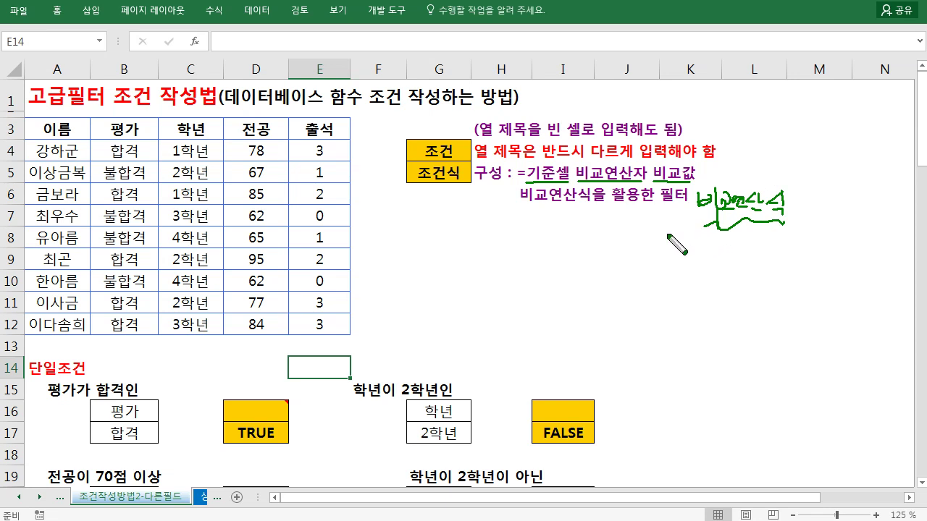
Step: Draw a curved arrow from the row 6 note to 조건식, circle 조건 in G4, and strike out an arrow from the table headings
mouse_move(663, 216)
mouse_down()
mouse_move(651, 226)
mouse_move(457, 197)
mouse_move(474, 204)
mouse_up()
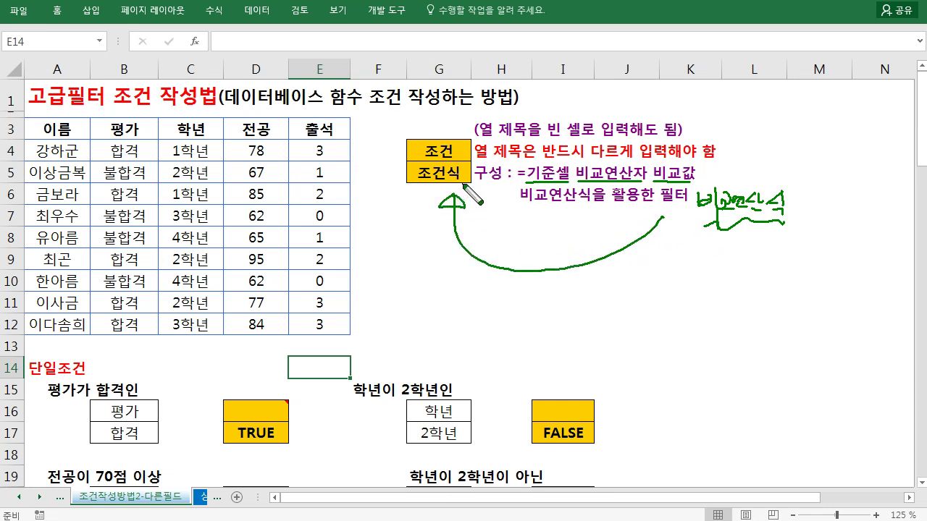
mouse_move(443, 157)
mouse_down()
mouse_move(420, 145)
mouse_move(455, 153)
mouse_up()
drag(349, 131, 391, 152)
mouse_move(390, 124)
mouse_down()
mouse_move(364, 153)
mouse_move(403, 149)
mouse_up()
Step: Cross out the table headings 출석, 전공, 학년, 평가 and 이름 in row 3, underline 조건식, and clear the pen marks
drag(330, 119, 308, 143)
drag(265, 117, 246, 138)
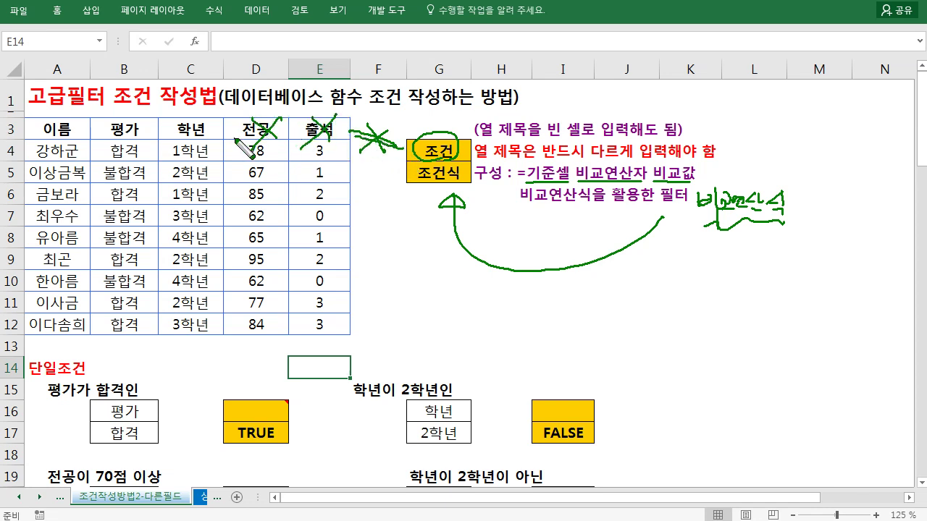
drag(210, 103, 181, 137)
drag(185, 119, 201, 138)
drag(142, 110, 117, 142)
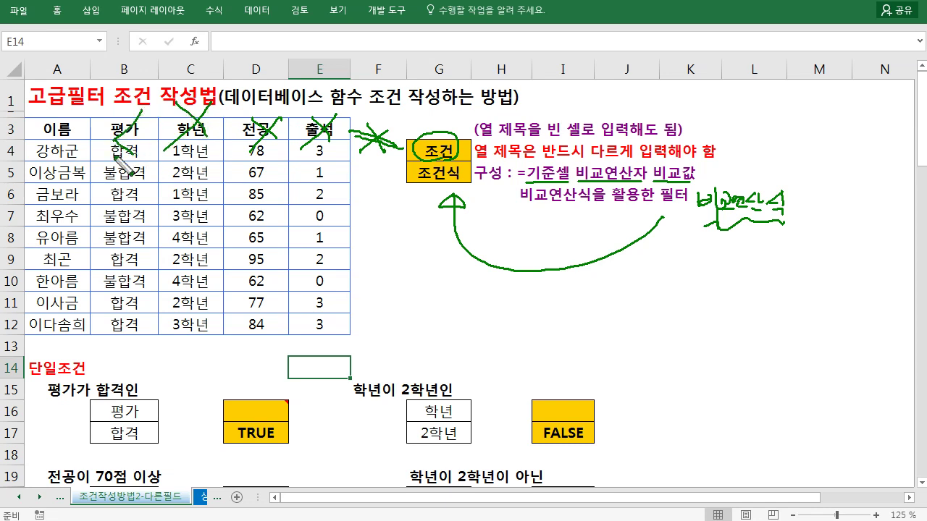
drag(90, 112, 65, 139)
drag(48, 109, 77, 139)
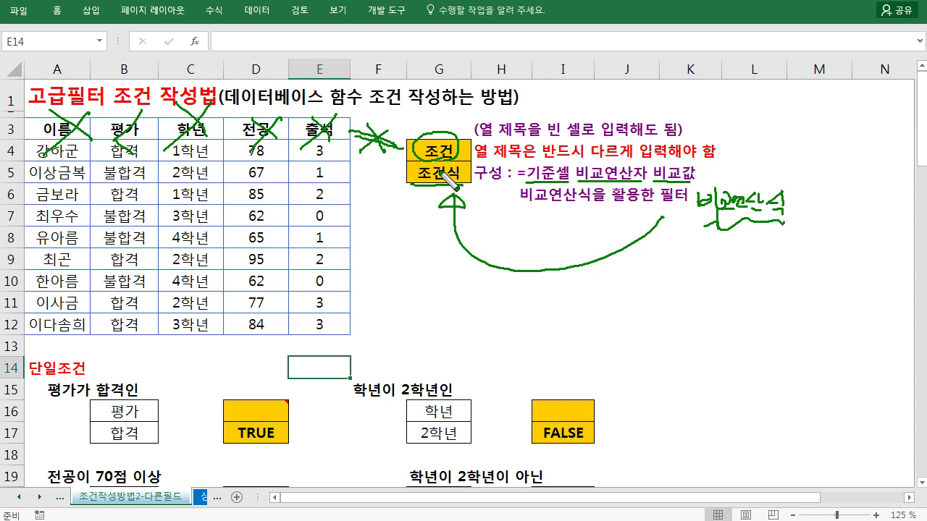
key(Escape)
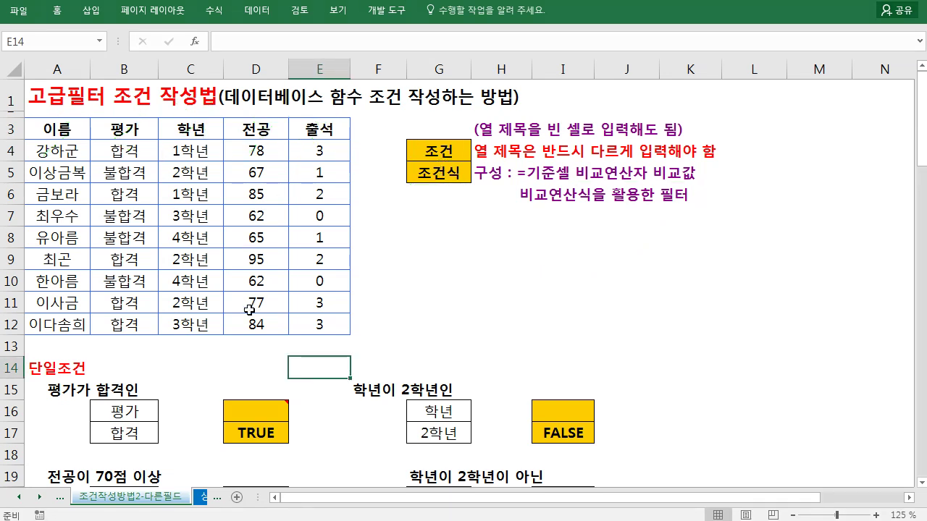
Step: Clear the criteria formula in D17 and enter 조건 as the heading in D16
drag(152, 416, 149, 437)
click(255, 434)
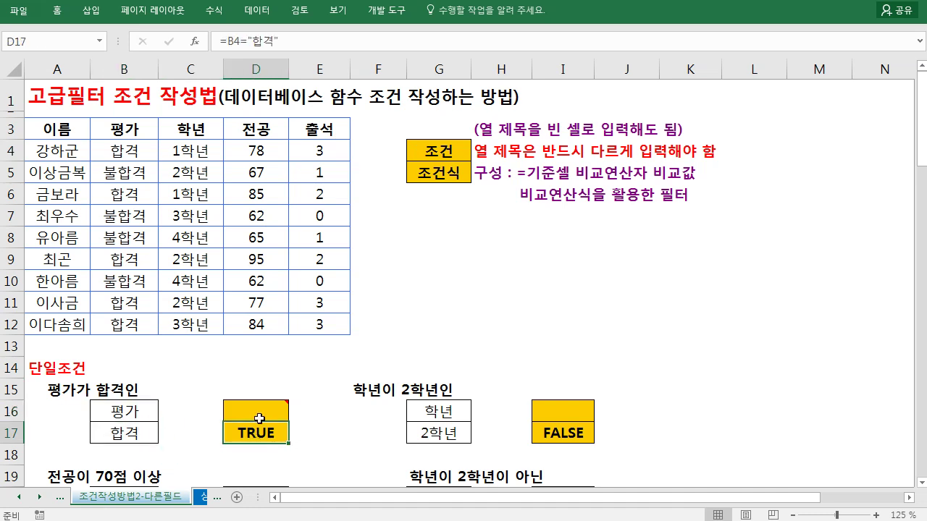
mouse_move(259, 419)
key(Delete)
click(269, 410)
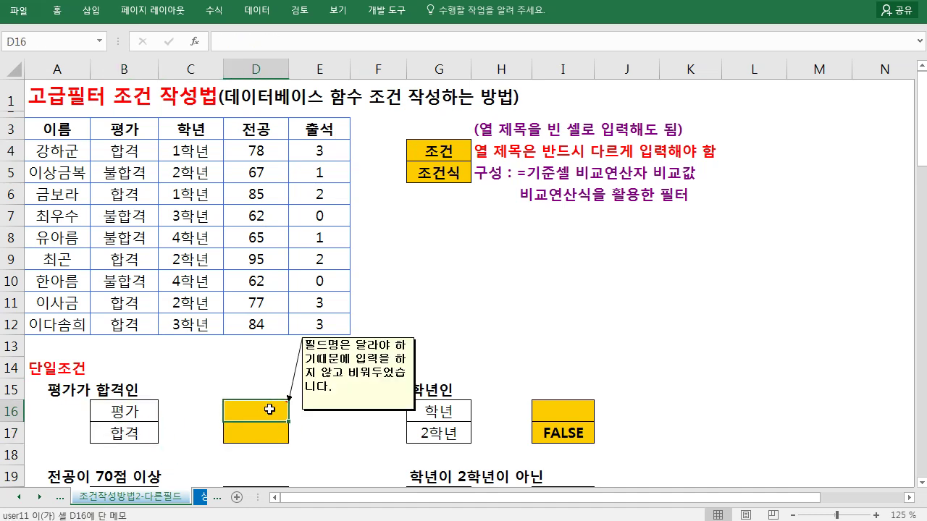
text(조건)
key(Return)
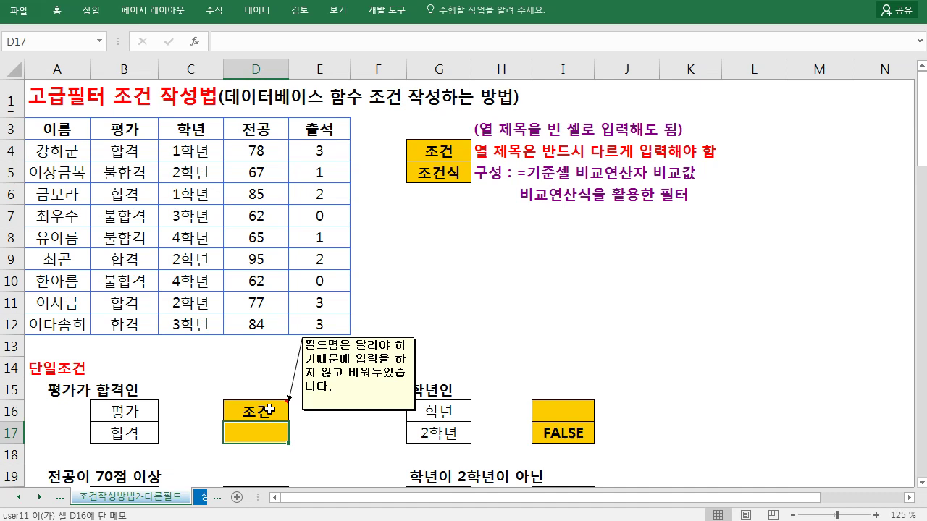
Step: Enter the criteria formula =B4="합격" in D17 and reopen it to review its parts
text(=)
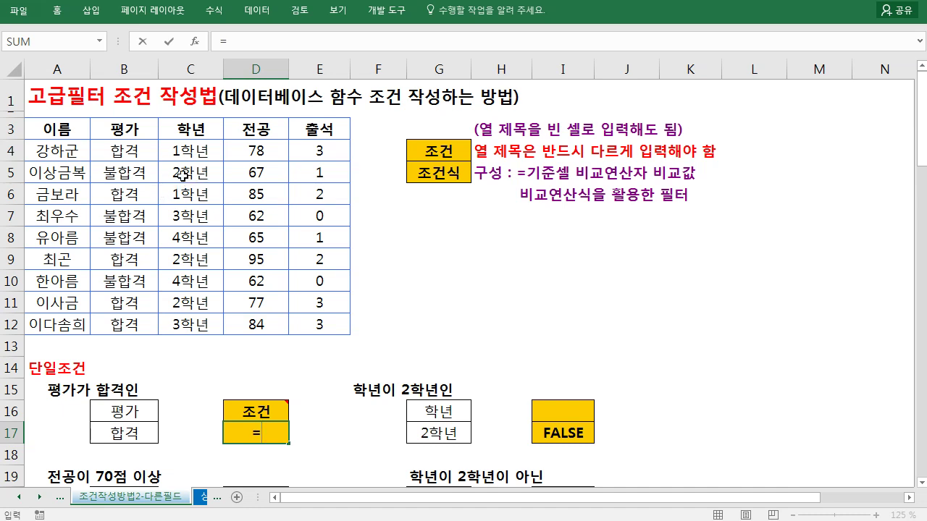
click(145, 151)
text(="합ㄱ)
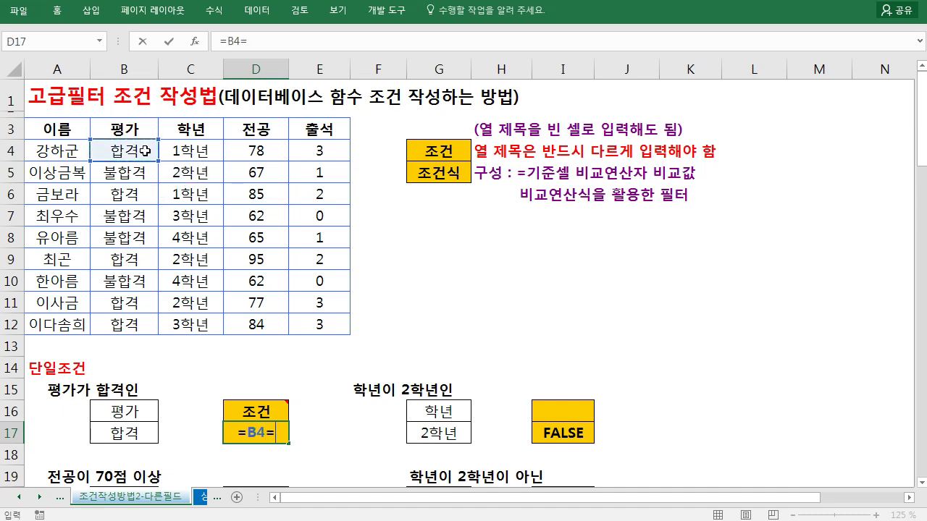
text(격")
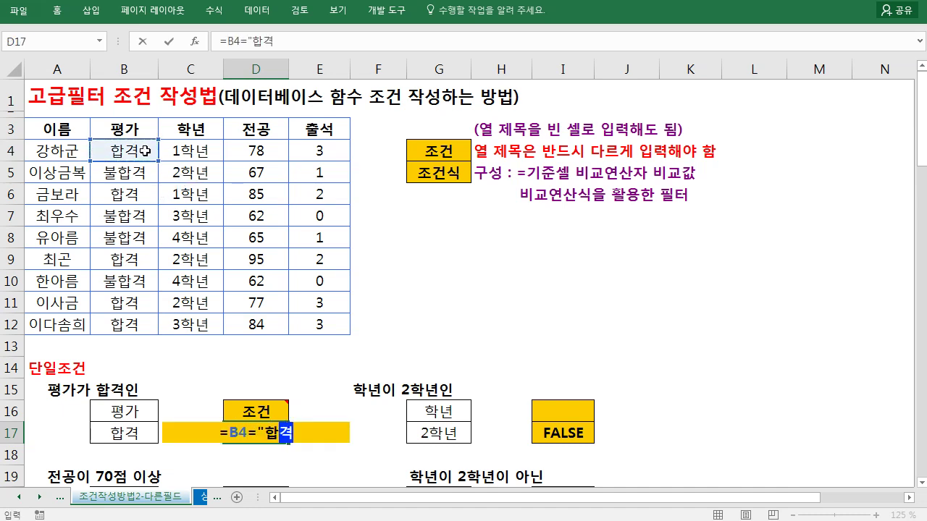
key(Return)
key(Up)
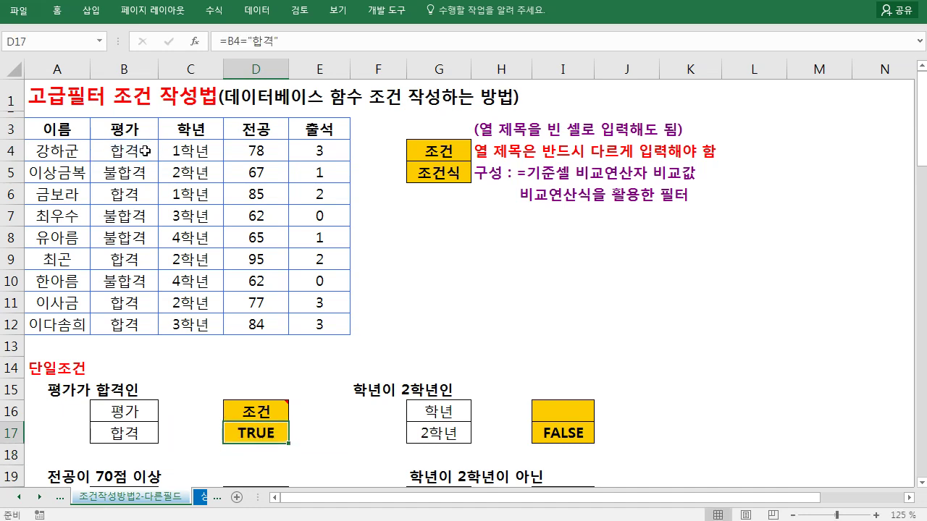
key(F2)
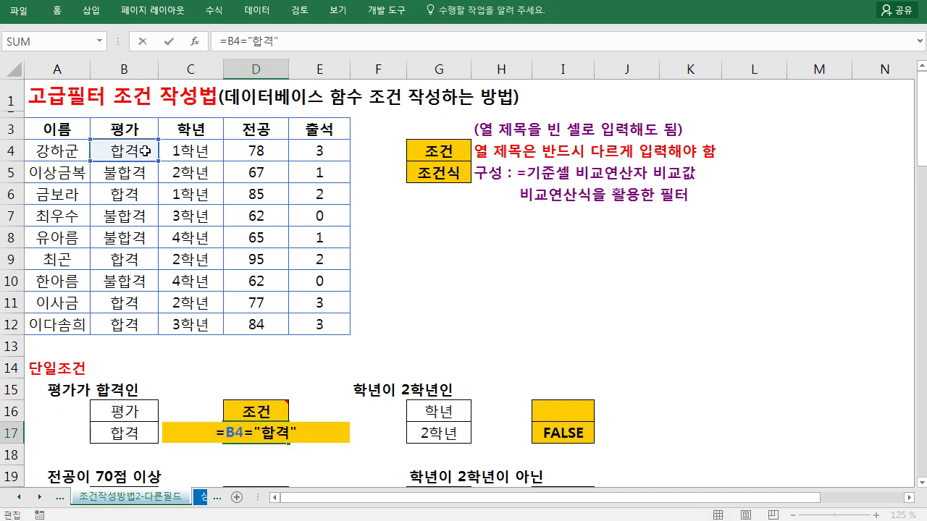
key(Left)
key(Right)
key(Right)
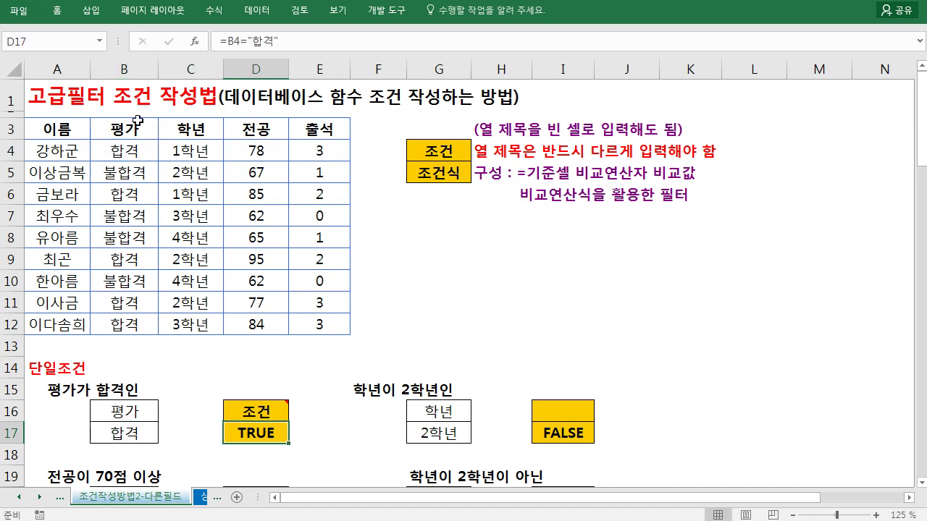
Step: Inspect the criteria formula in I17 for the 학년이 2학년인 example
click(551, 427)
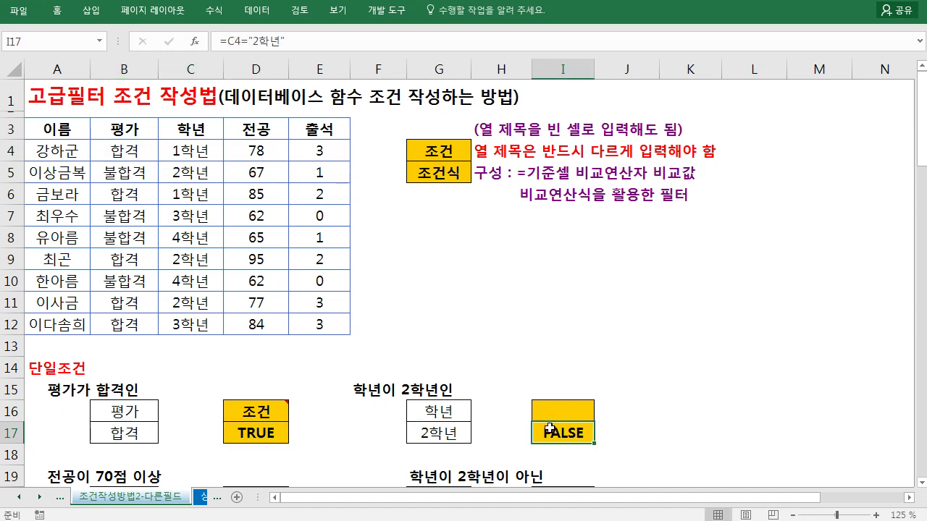
double_click(550, 429)
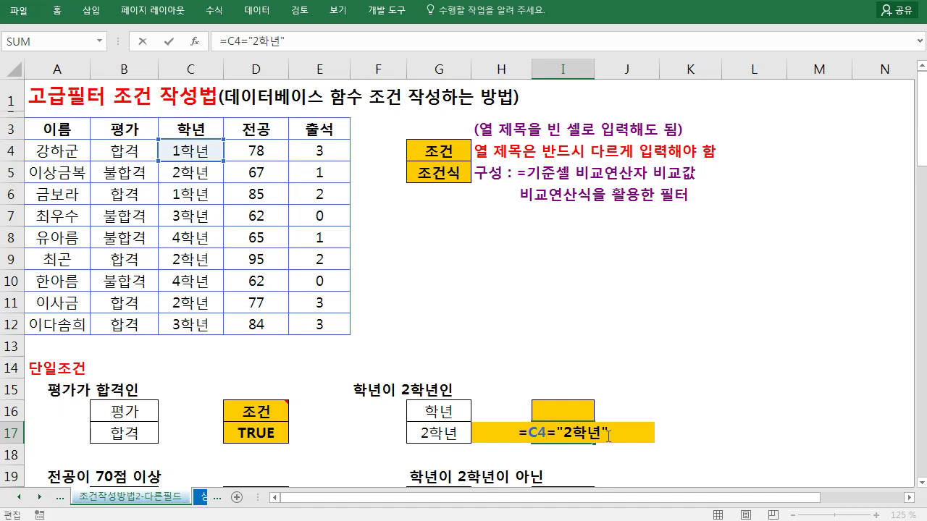
key(Escape)
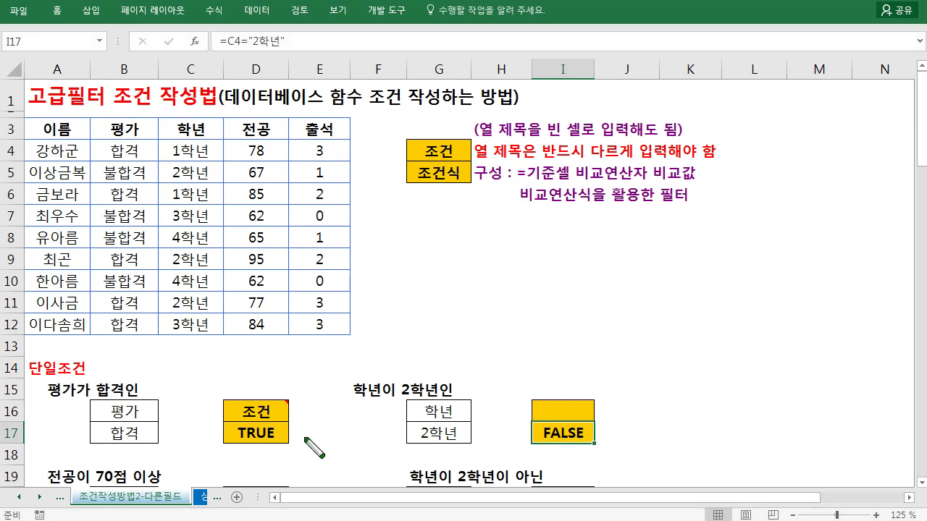
Step: Circle 1학년 in C4 with the pen and draw arrows stepping down the 학년 column to row 12
mouse_move(192, 158)
mouse_down()
mouse_move(186, 133)
mouse_move(197, 163)
mouse_move(219, 166)
mouse_move(215, 243)
mouse_up()
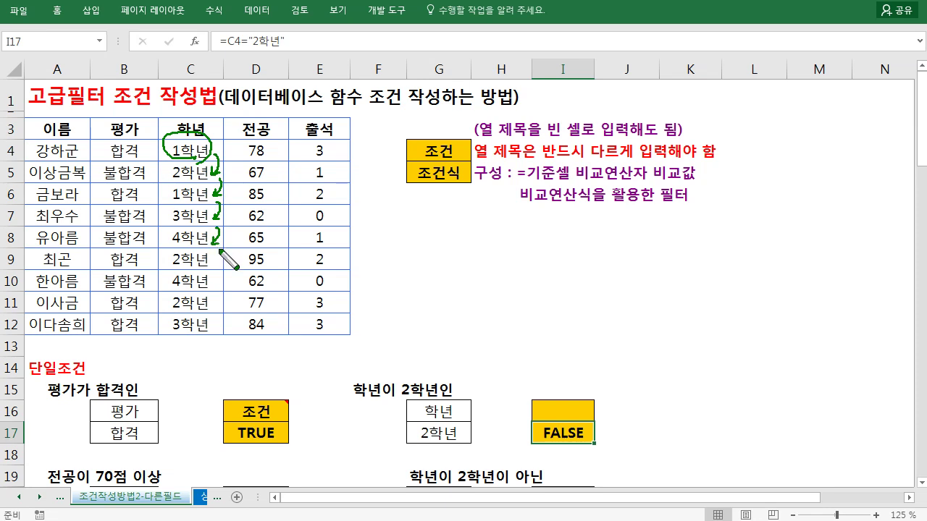
drag(227, 176, 238, 176)
mouse_move(232, 171)
mouse_down()
mouse_move(234, 214)
mouse_move(247, 216)
mouse_up()
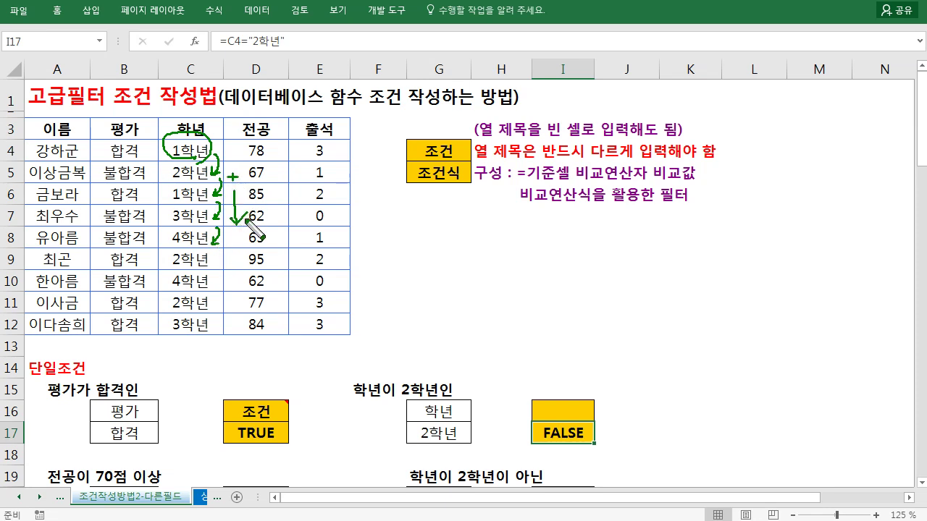
mouse_move(220, 244)
mouse_down()
mouse_move(215, 276)
mouse_move(225, 288)
mouse_move(215, 303)
mouse_move(230, 309)
mouse_move(216, 322)
mouse_up()
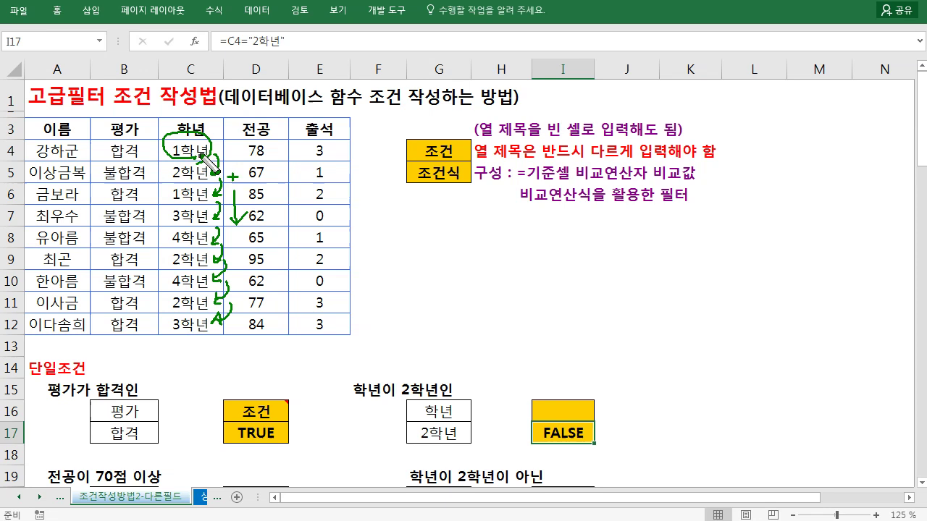
Step: Cross out the FALSE result in I17 and the TRUE result in D17, and clear the pen marks
drag(588, 392, 516, 468)
drag(518, 414, 549, 461)
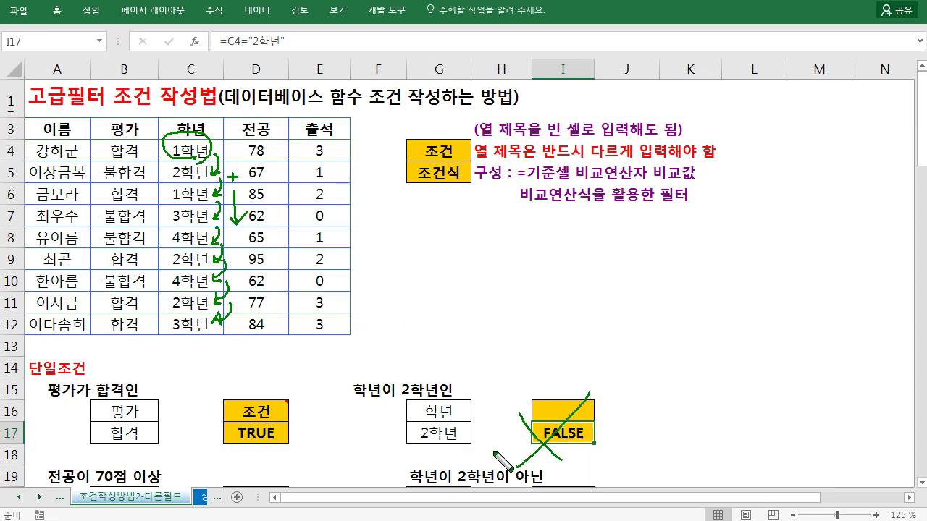
drag(281, 404, 236, 452)
drag(239, 422, 323, 482)
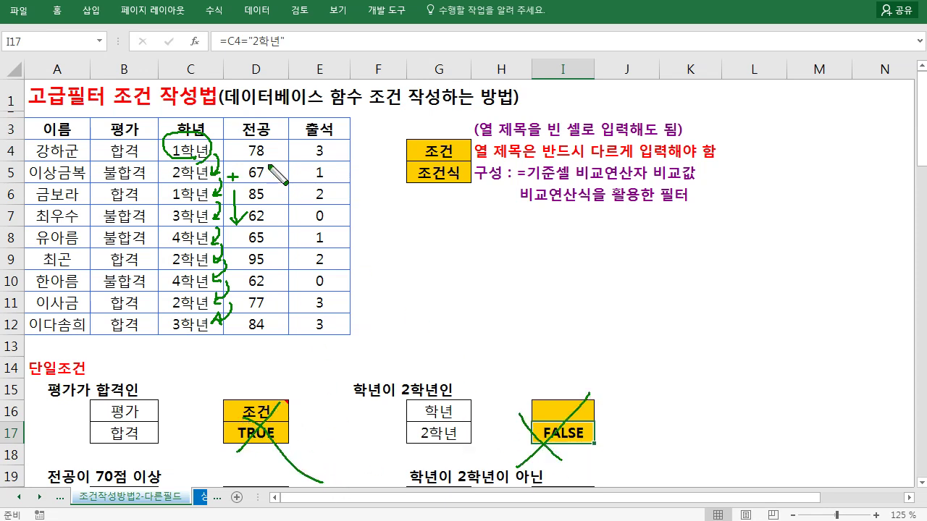
key(Escape)
Step: Inspect the criteria formula in D21 for the 전공이 70점 이상 example
scroll(478, 324, down, 2)
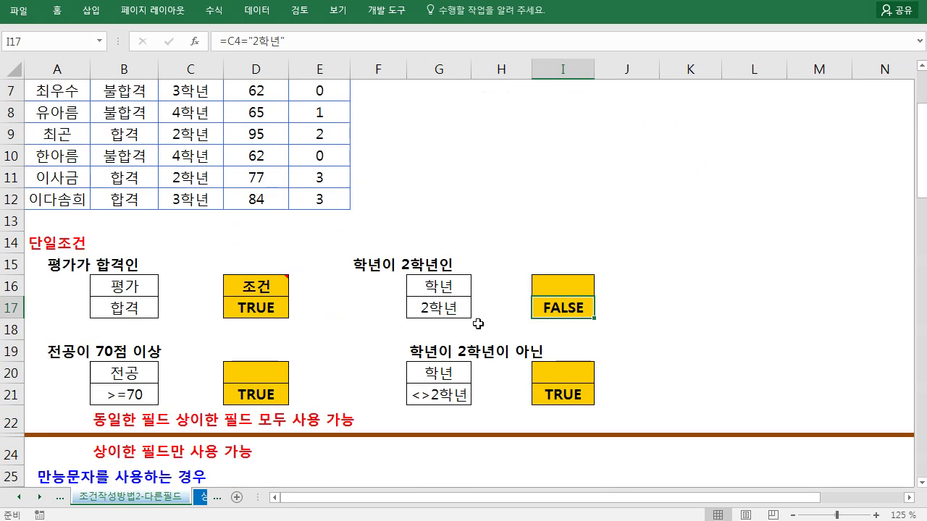
click(232, 403)
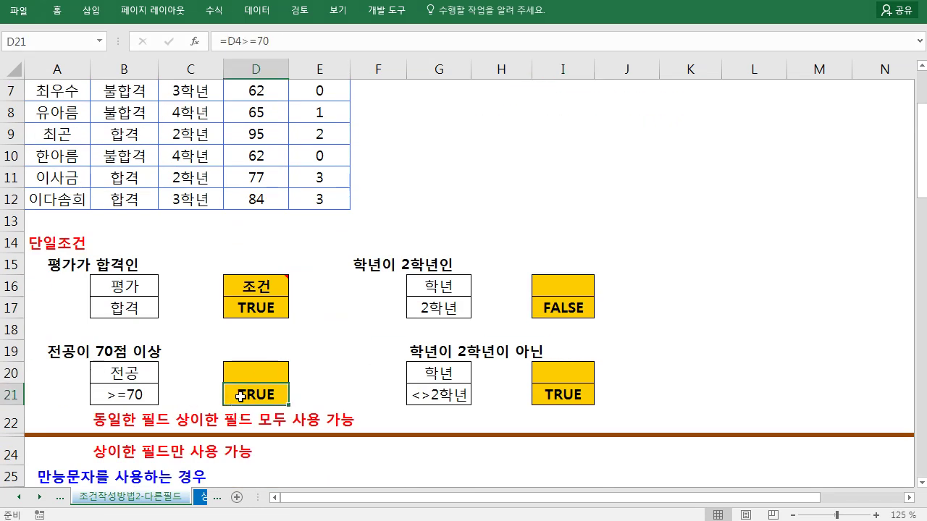
double_click(232, 398)
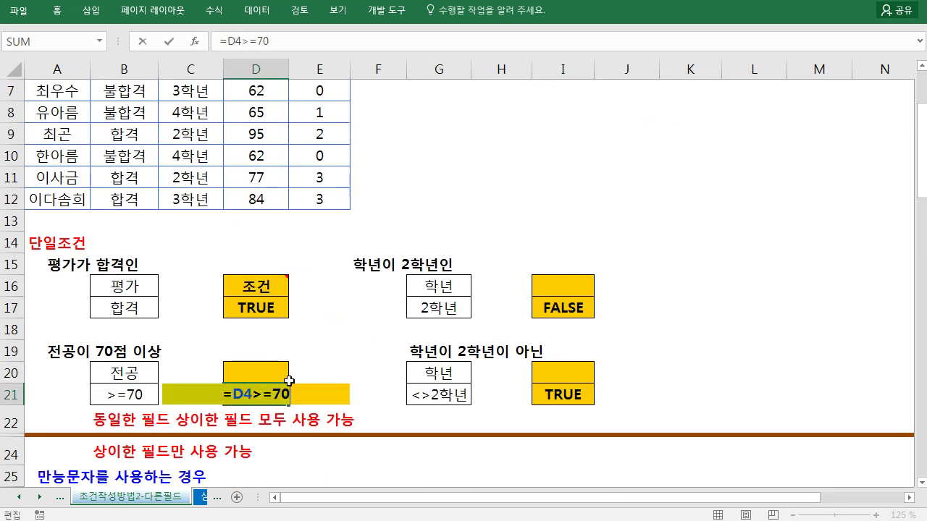
key(Escape)
Step: Enter 조건 as the heading in I16 and go to the empty heading cell I20
click(577, 279)
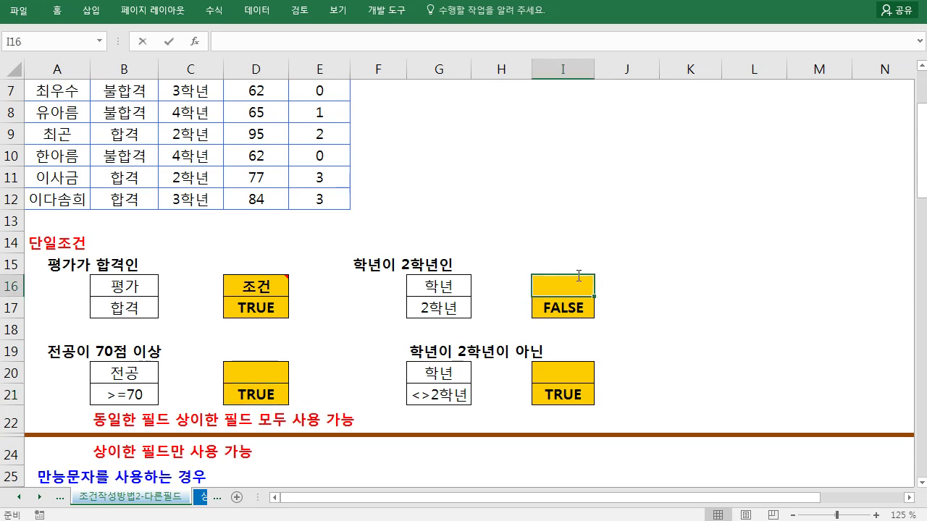
text(조건)
key(Down)
key(Down)
key(Down)
key(Down)
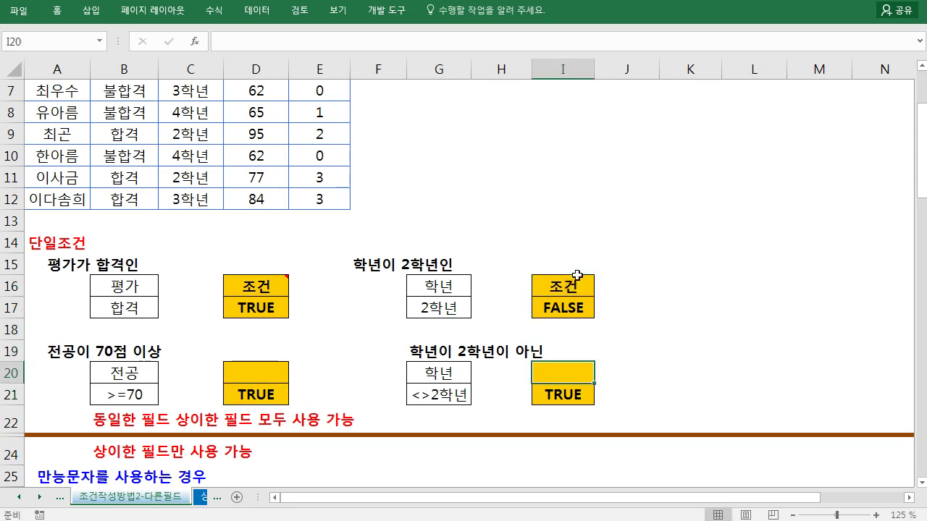
Step: Go to the empty heading cell D20 beside the 전공이 70점 이상 criteria
key(Left)
key(Left)
key(Left)
key(Left)
key(Left)
key(Left)
key(Right)
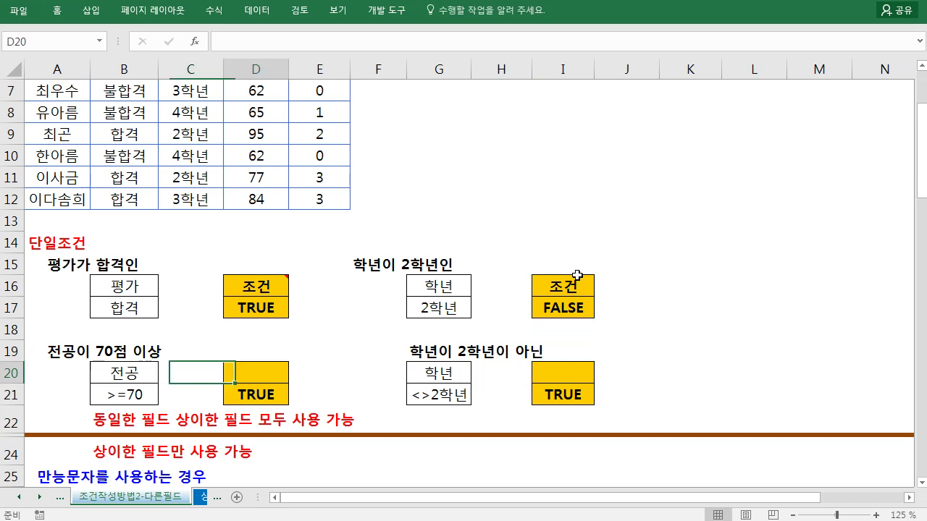
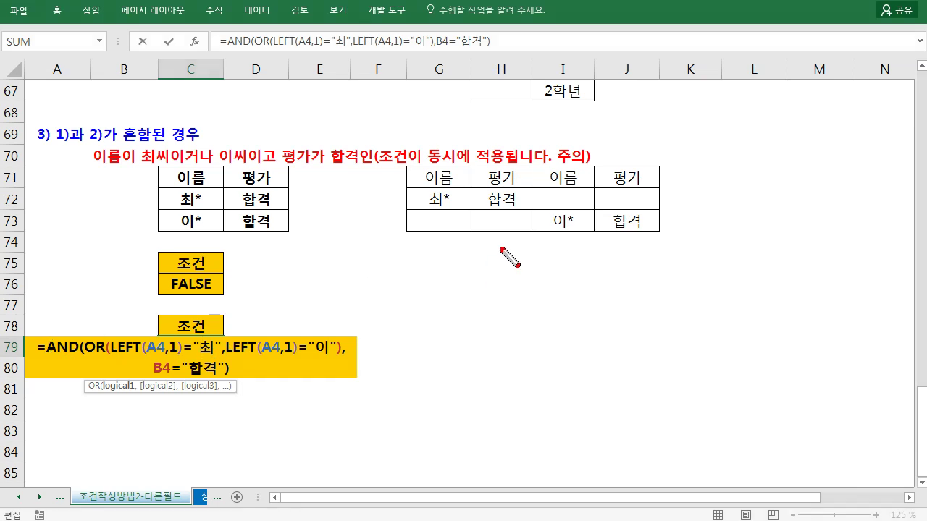
Step: Circle the 최*/합격 and 이*/합격 pairs with the pen, label each AND, link the rows with OR, and clear the marks
mouse_move(489, 213)
mouse_down()
mouse_move(529, 182)
mouse_move(525, 190)
mouse_move(548, 192)
mouse_move(550, 204)
mouse_move(569, 199)
mouse_move(550, 227)
mouse_move(611, 236)
mouse_up()
mouse_move(686, 229)
mouse_down()
mouse_move(669, 227)
mouse_move(710, 220)
mouse_up()
mouse_move(646, 183)
mouse_down()
mouse_move(746, 220)
mouse_move(794, 207)
mouse_move(827, 223)
mouse_up()
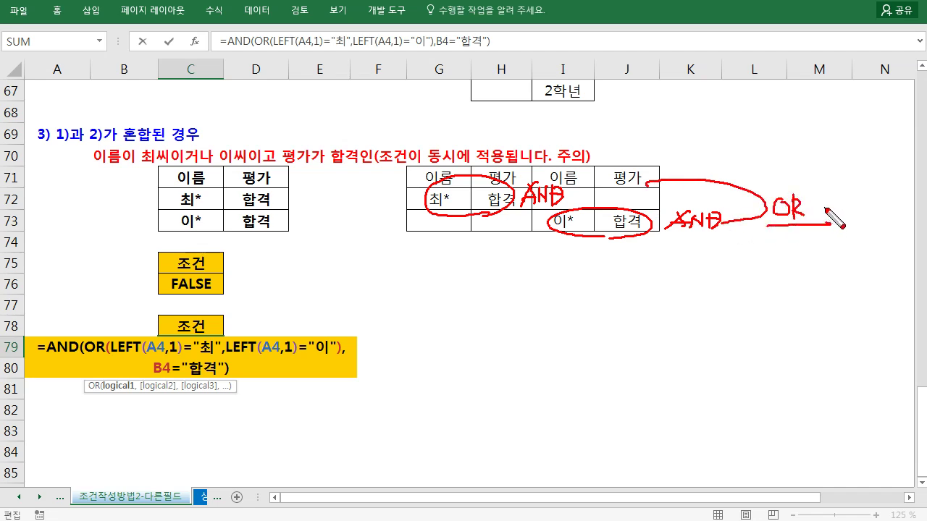
key(Escape)
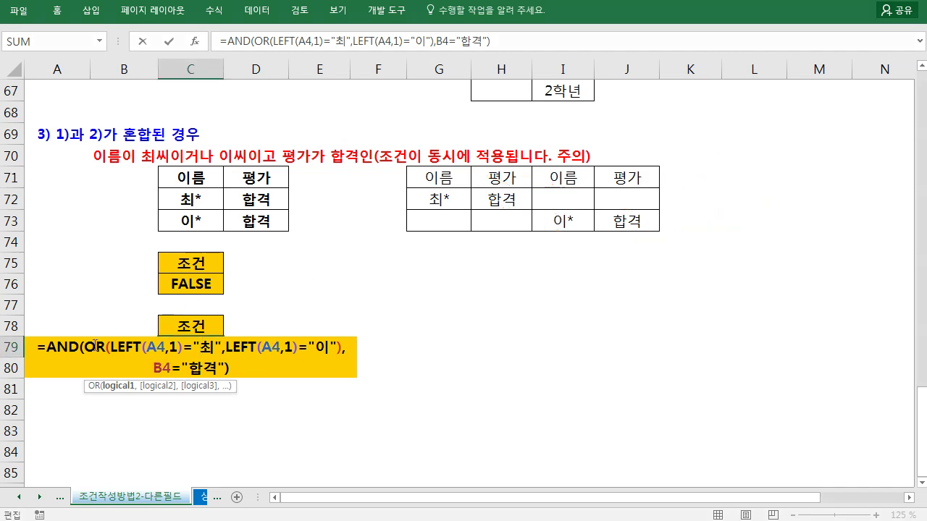
Step: Wrap the AND formula in C79 in an outer OR function and accept the proposed closing-parenthesis correction
click(46, 353)
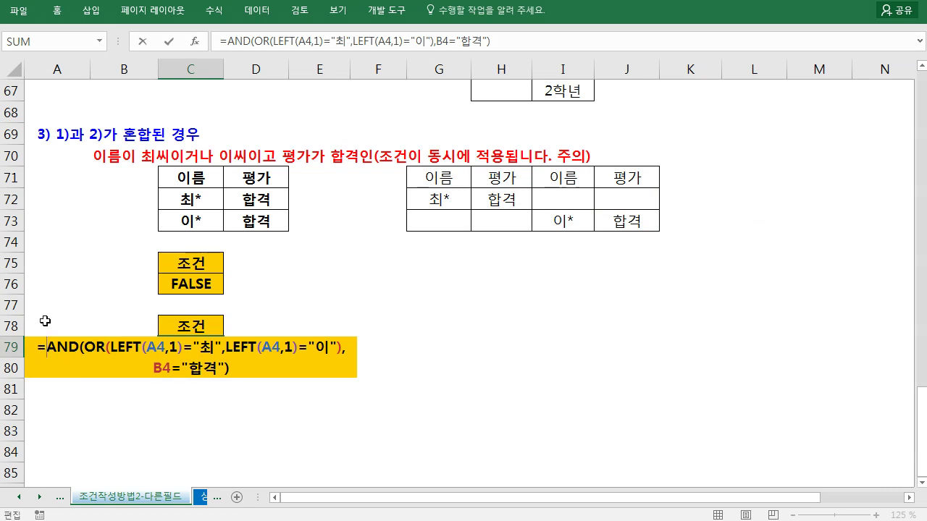
text(OR()
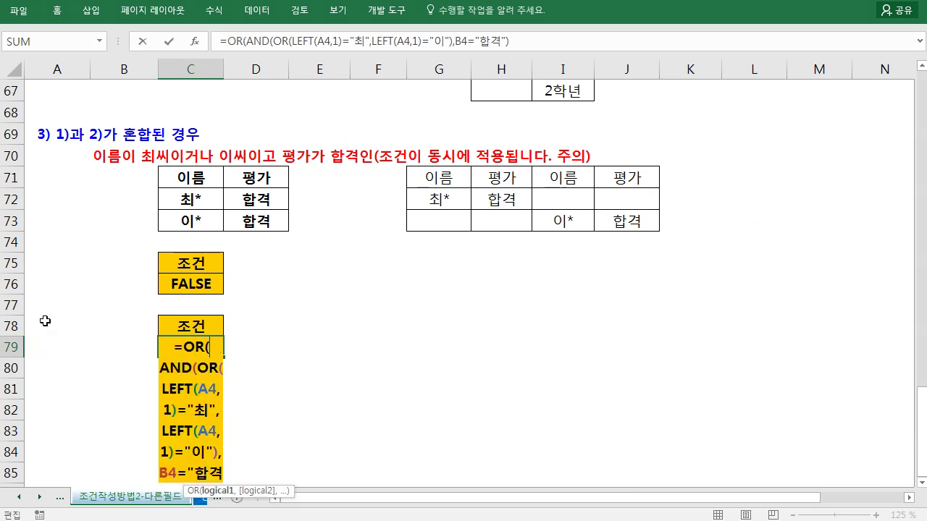
key(Return)
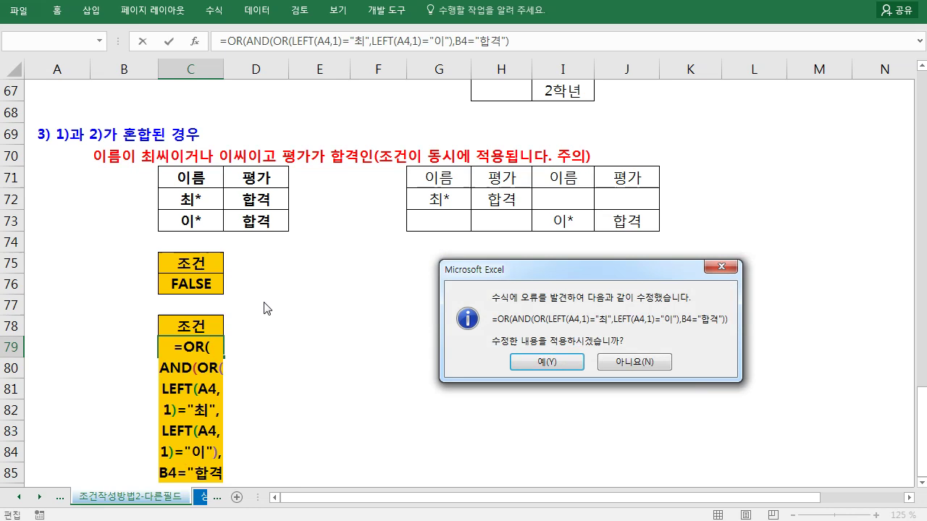
key(Return)
click(193, 347)
double_click(193, 347)
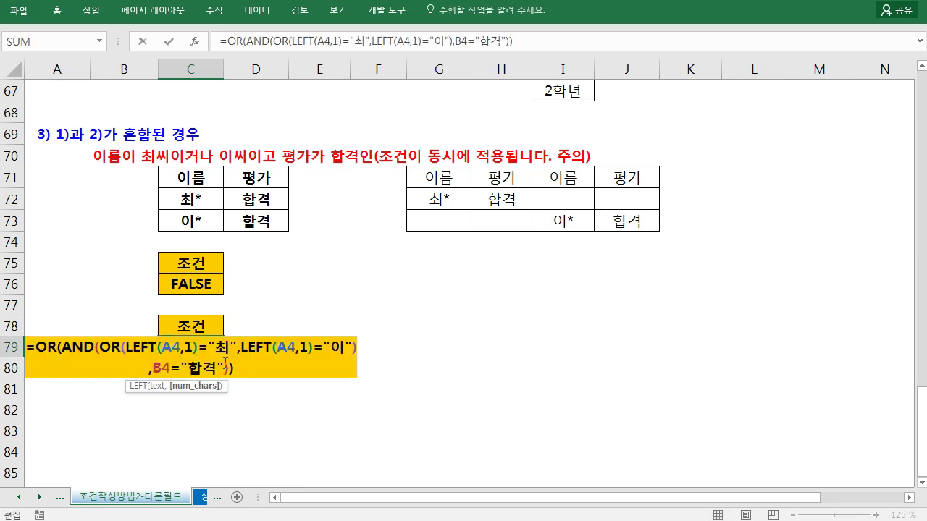
click(239, 348)
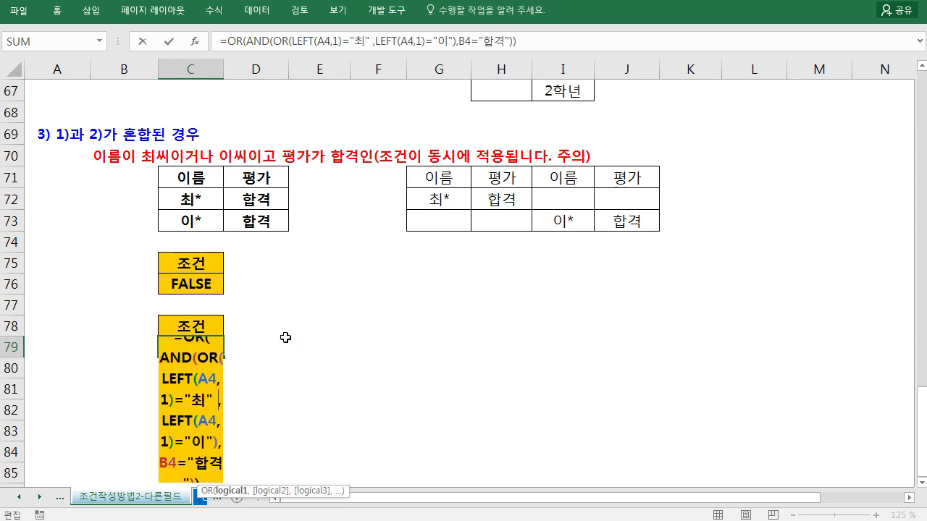
key(BackSpace)
key(Escape)
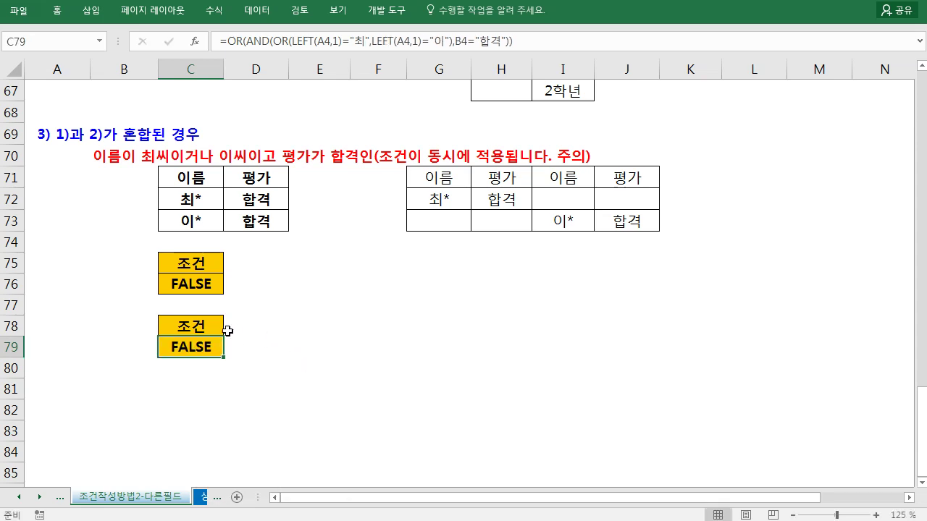
Step: Insert the condition B4="합격" with a closing parenthesis and comma after LEFT(A4,1)="최" in the C79 formula
double_click(190, 348)
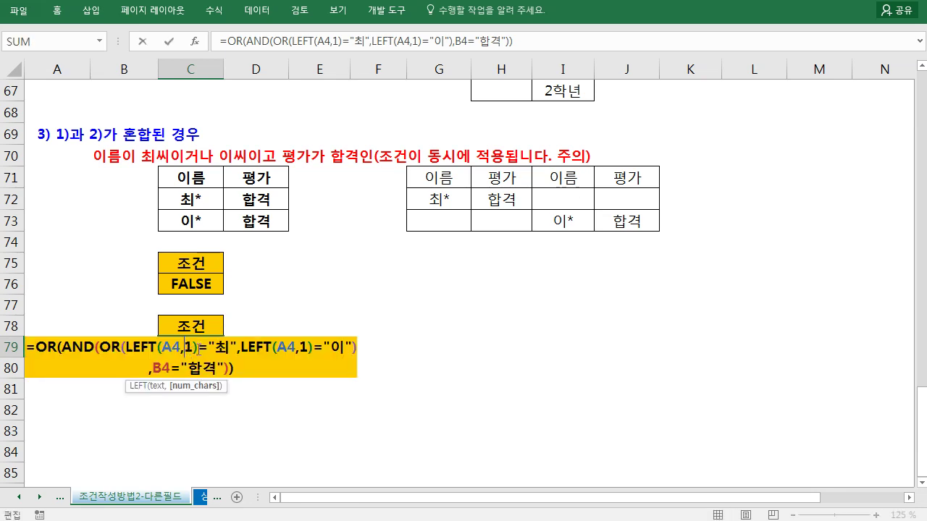
click(241, 348)
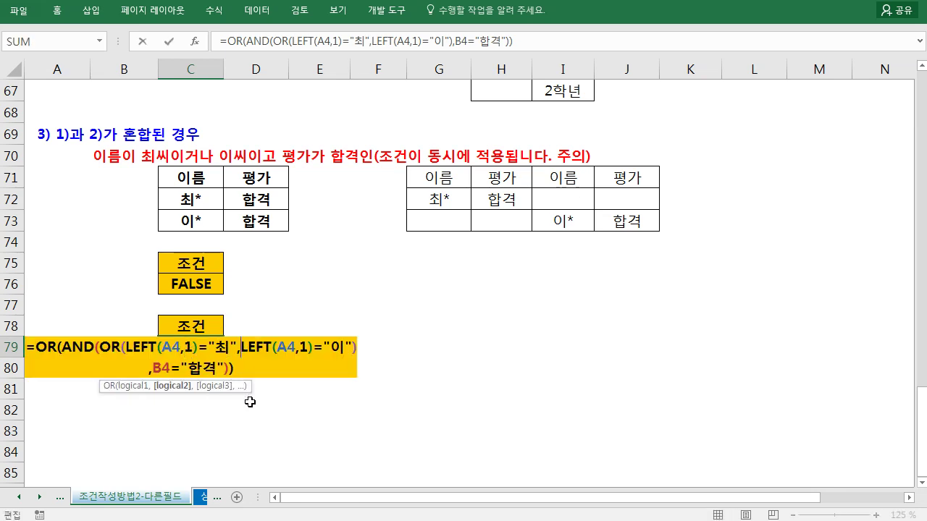
text(ㅠ4)
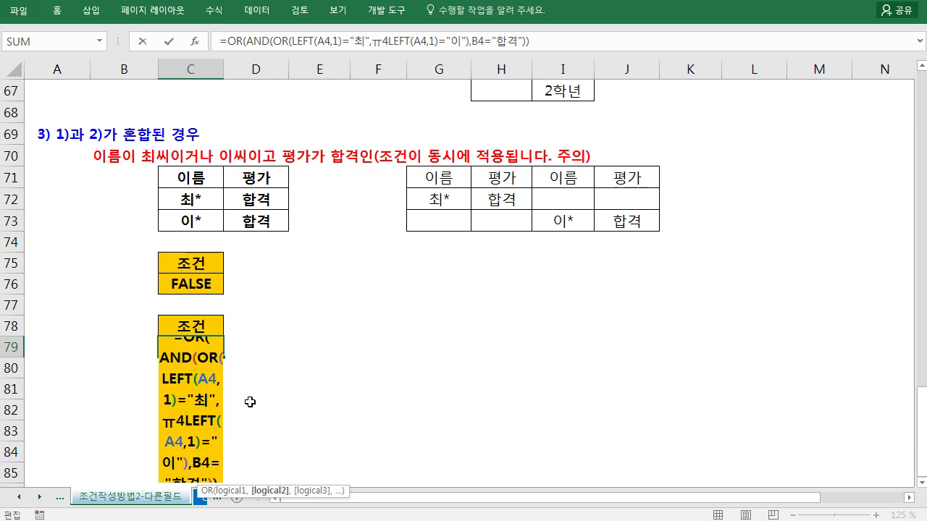
text(="gk)
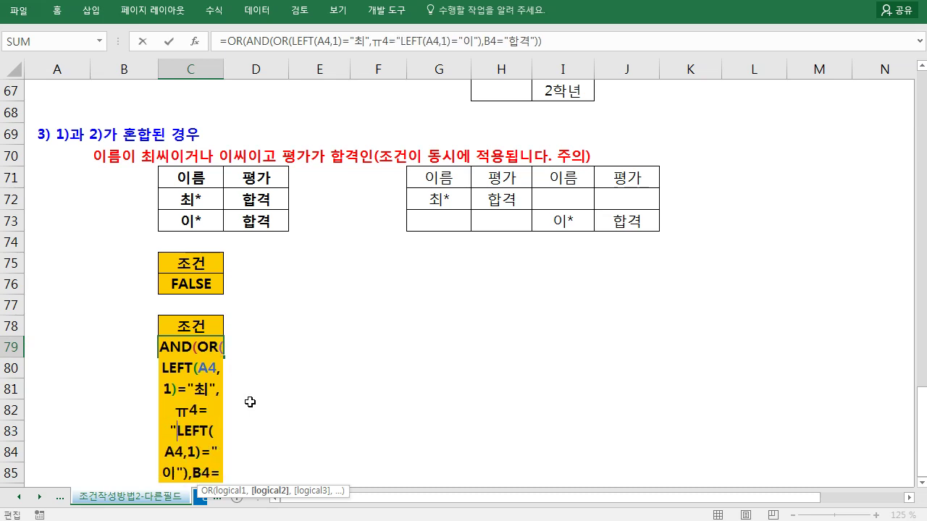
key(BackSpace)
key(BackSpace)
key(Hangul)
text(합격)
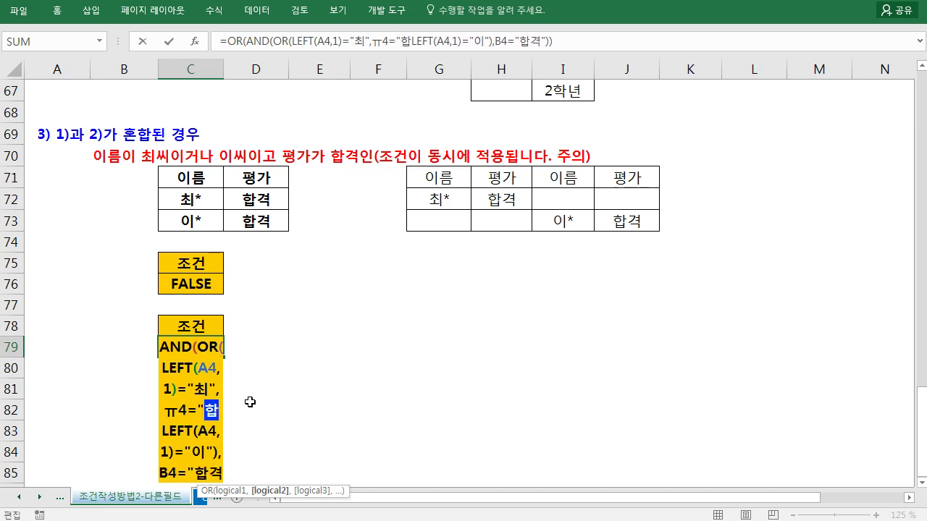
text("))
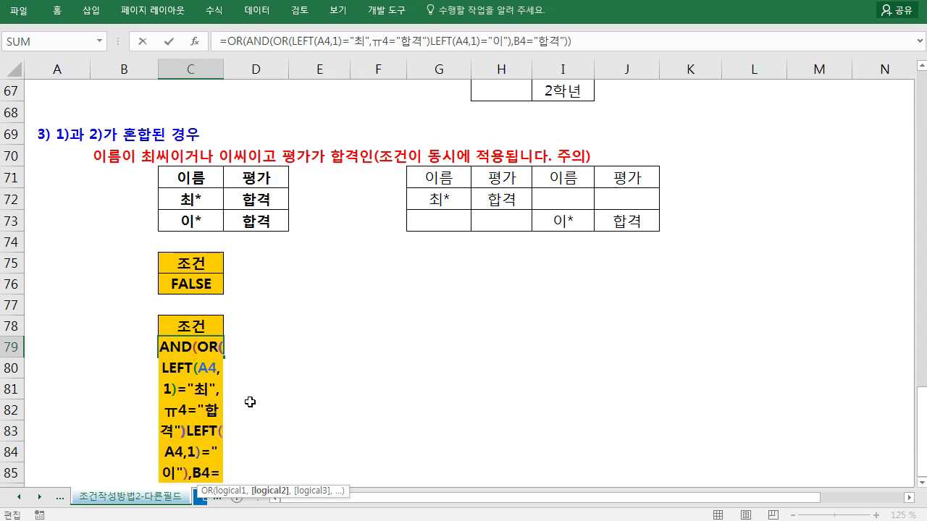
text(,)
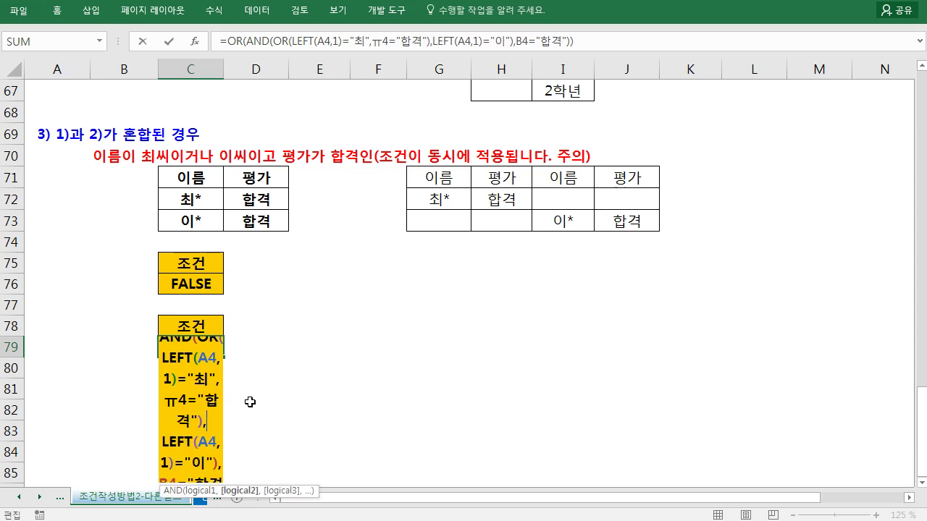
key(Return)
key(Return)
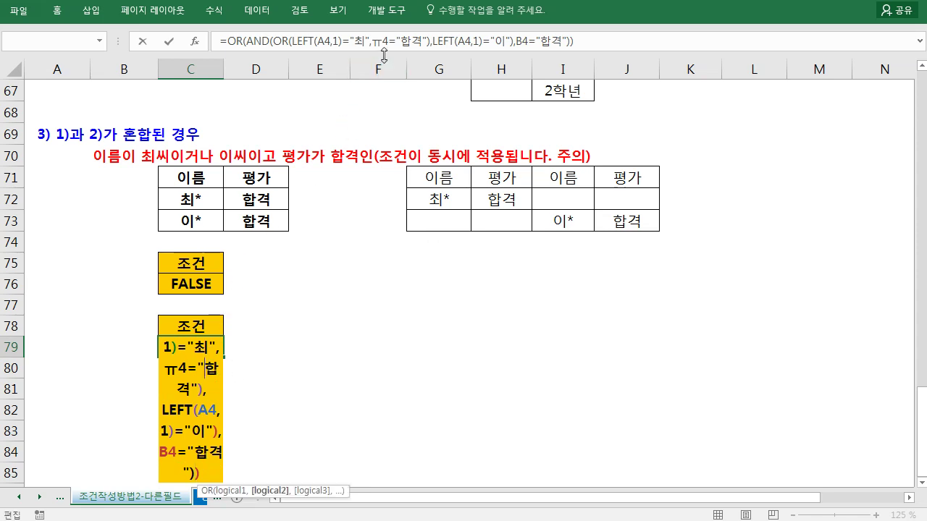
drag(388, 44, 373, 45)
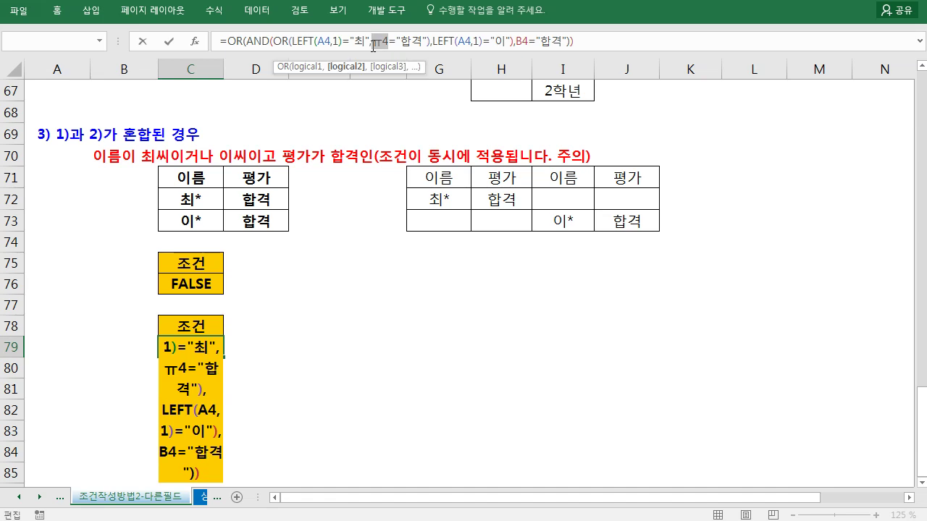
text(B4)
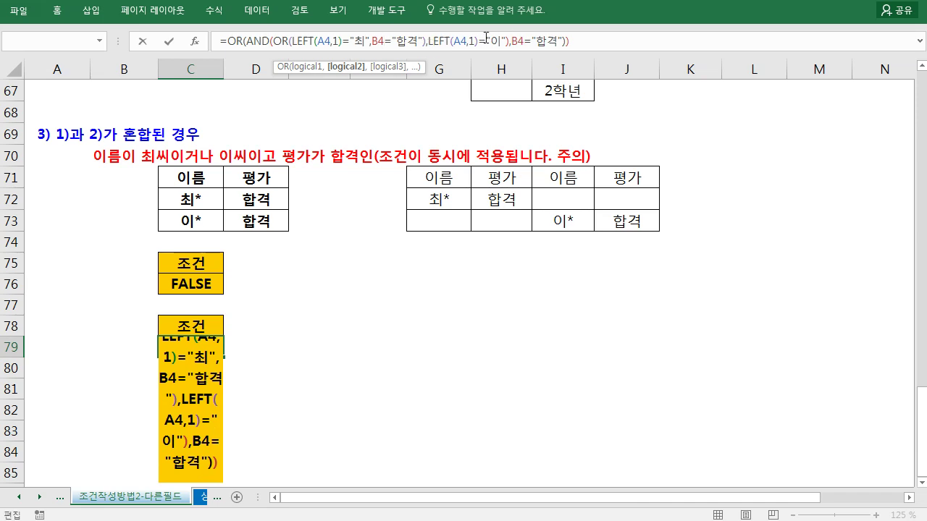
Step: Start a second AND( before LEFT(A4,1)="이" in the C79 formula and delete the extra parenthesis after "이"
click(432, 41)
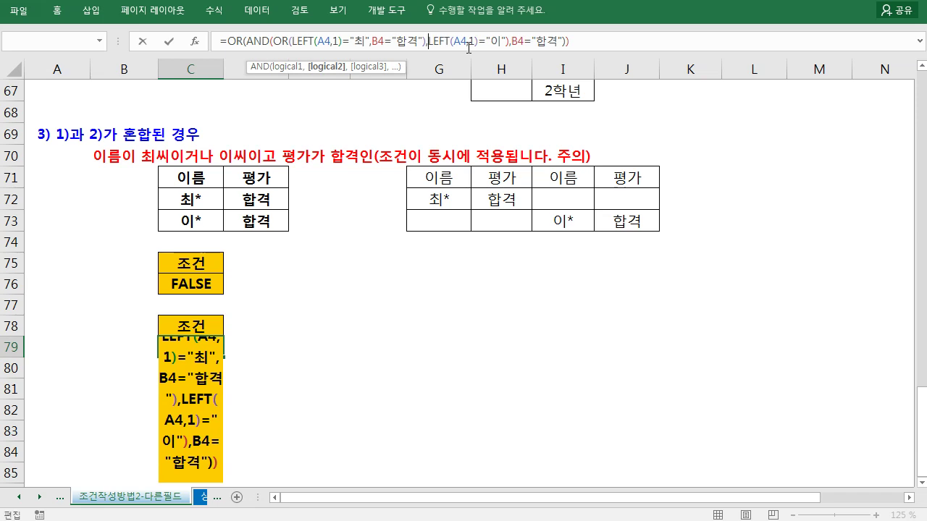
text(A)
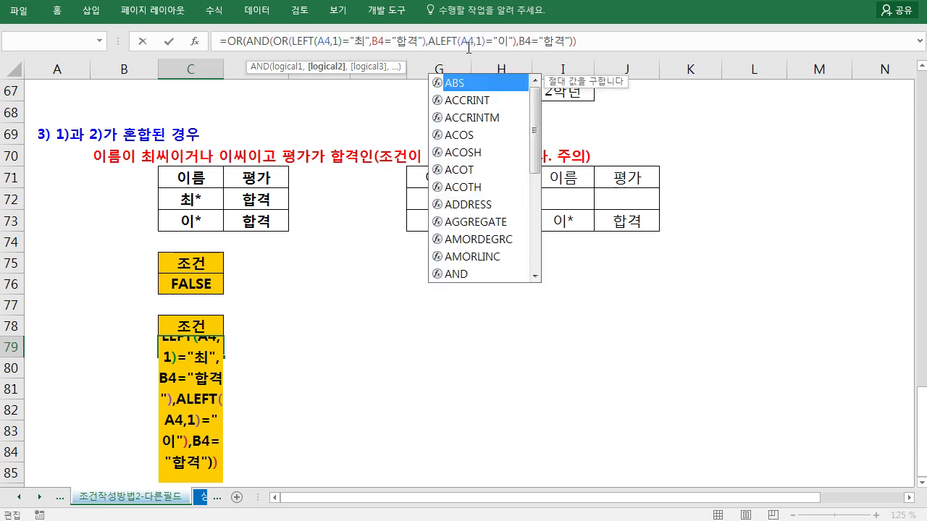
text(ND()
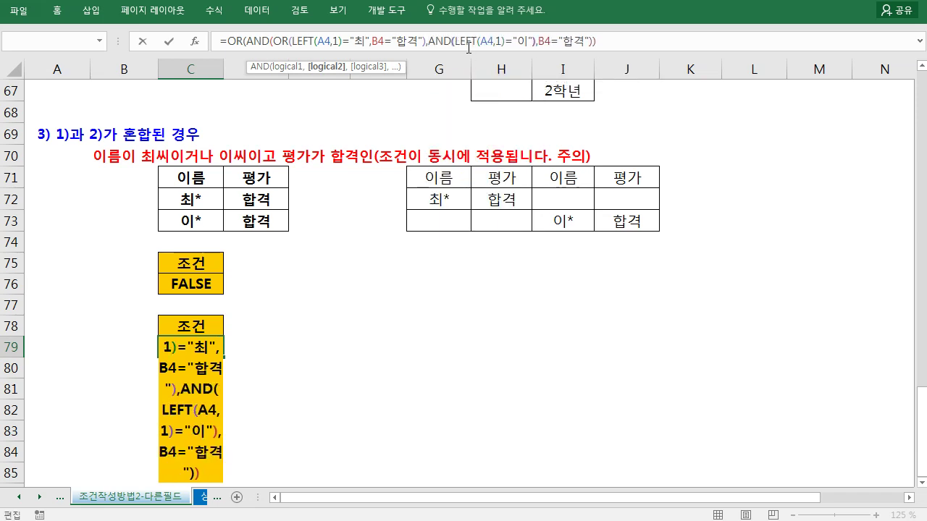
click(540, 41)
key(BackSpace)
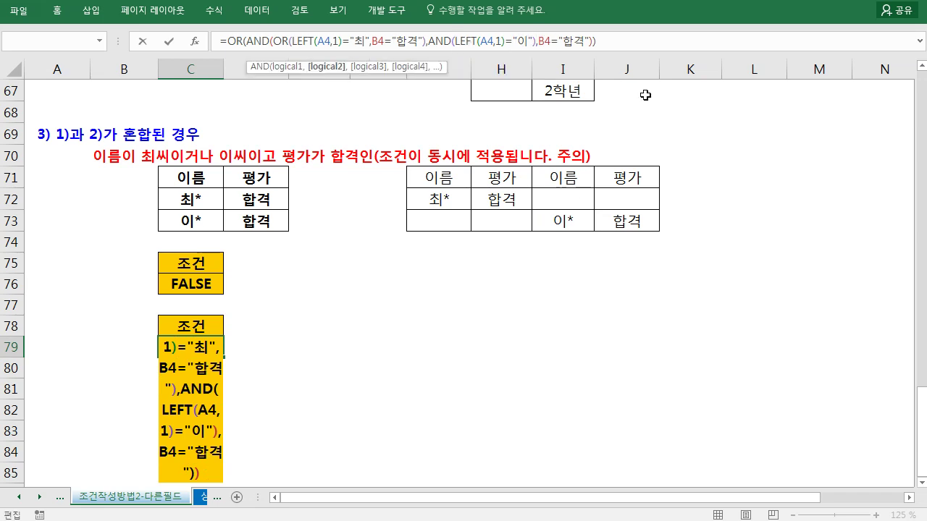
key(BackSpace)
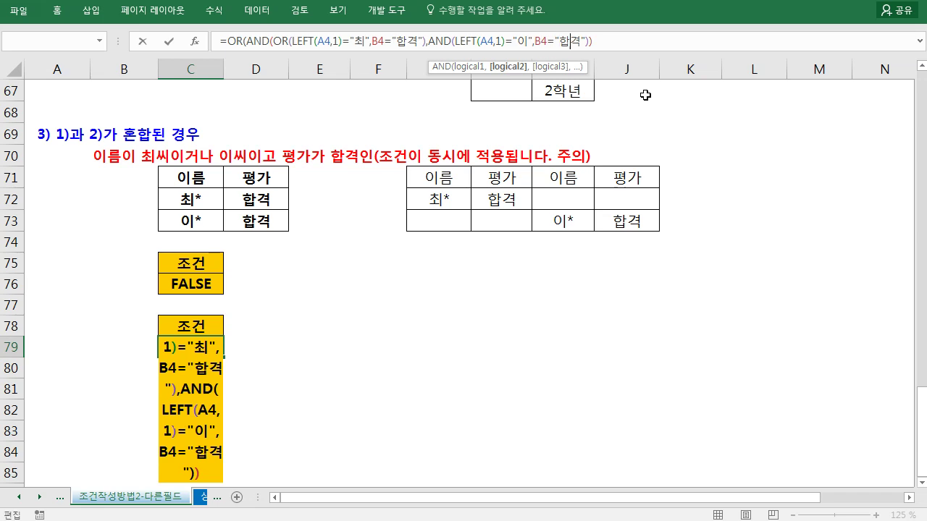
key(Right)
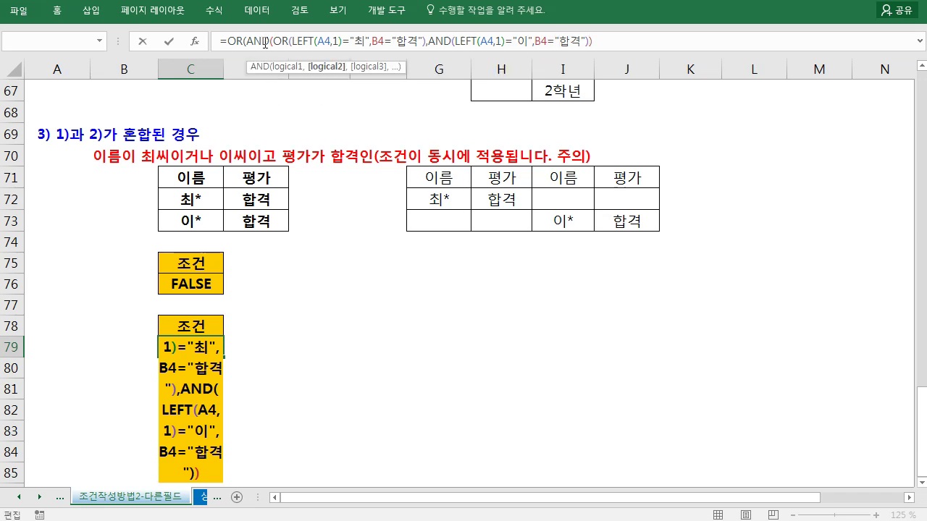
Step: Remove the inner OR( from the first AND and commit C79 as =OR(AND(LEFT(A4,1)="최",B4="합격"),AND(LEFT(A4,1)="이",B4="합격"))
click(291, 42)
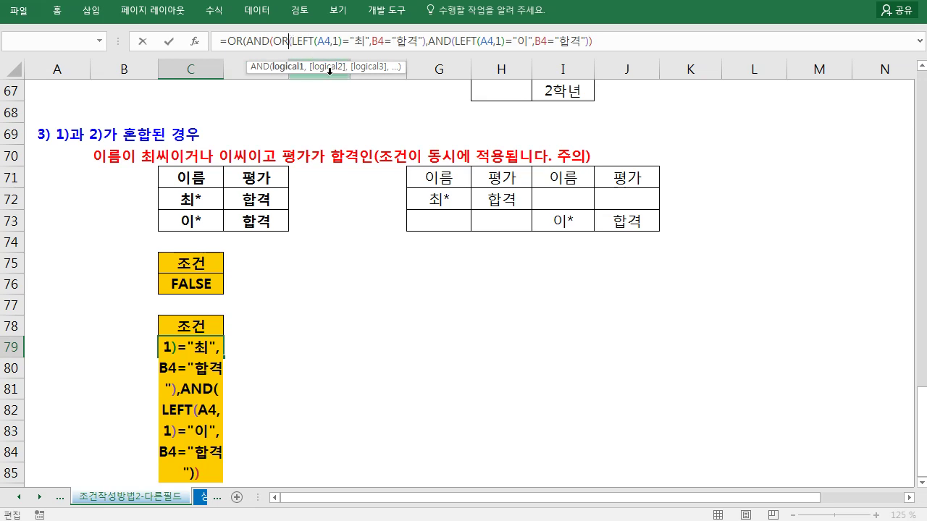
key(BackSpace)
key(BackSpace)
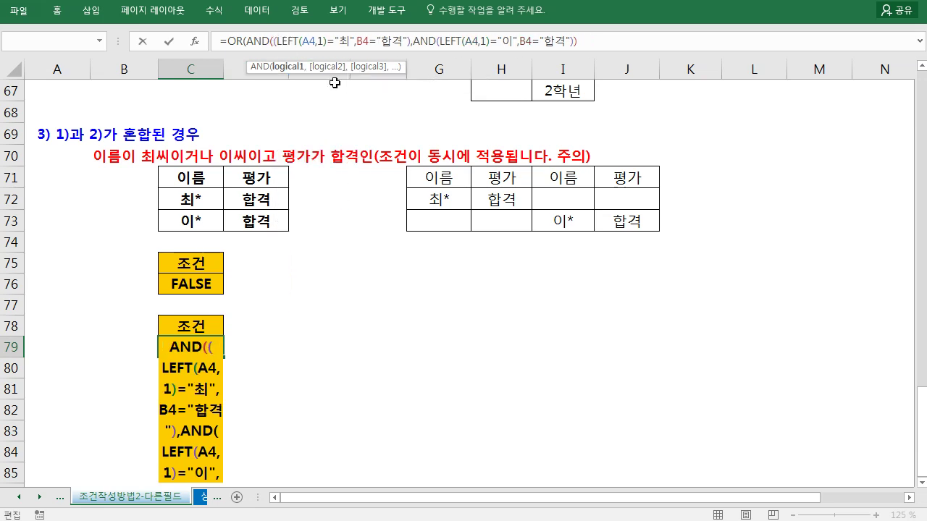
key(BackSpace)
drag(253, 36, 572, 35)
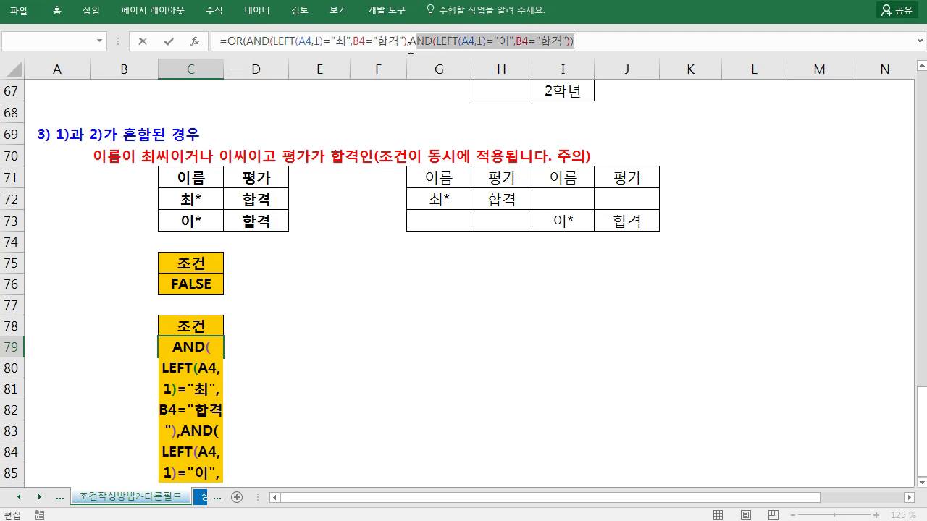
drag(234, 42, 586, 35)
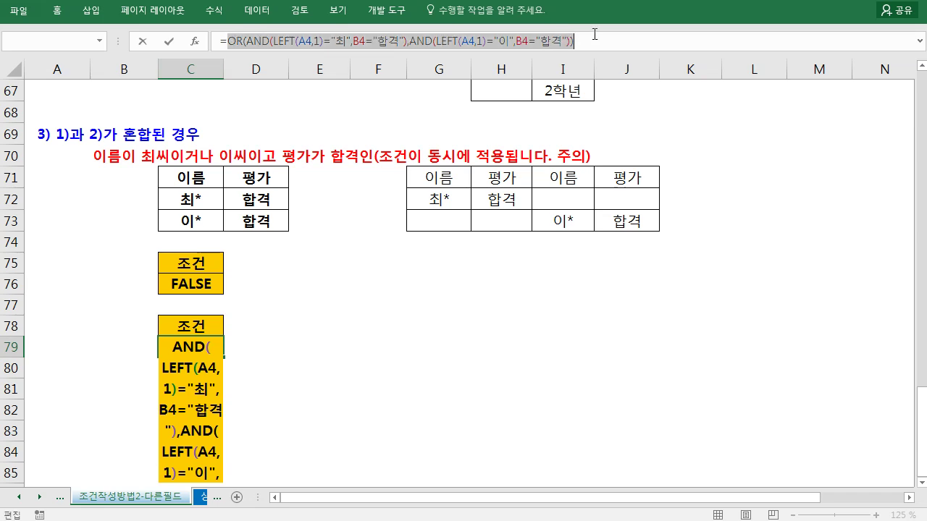
click(594, 34)
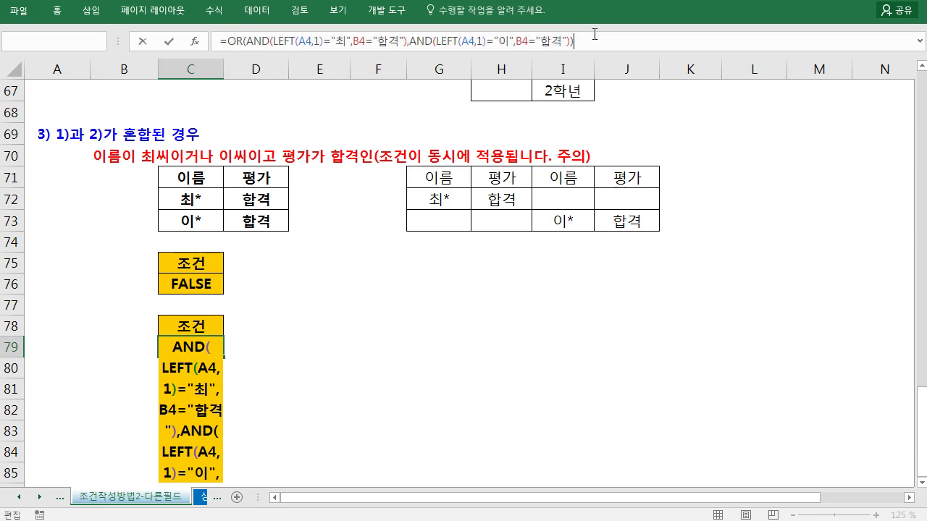
key(Return)
Step: Compare the AND-of-OR formula in C76 with the OR-of-ANDs formula in C79, leaving both unedited
click(196, 297)
double_click(196, 282)
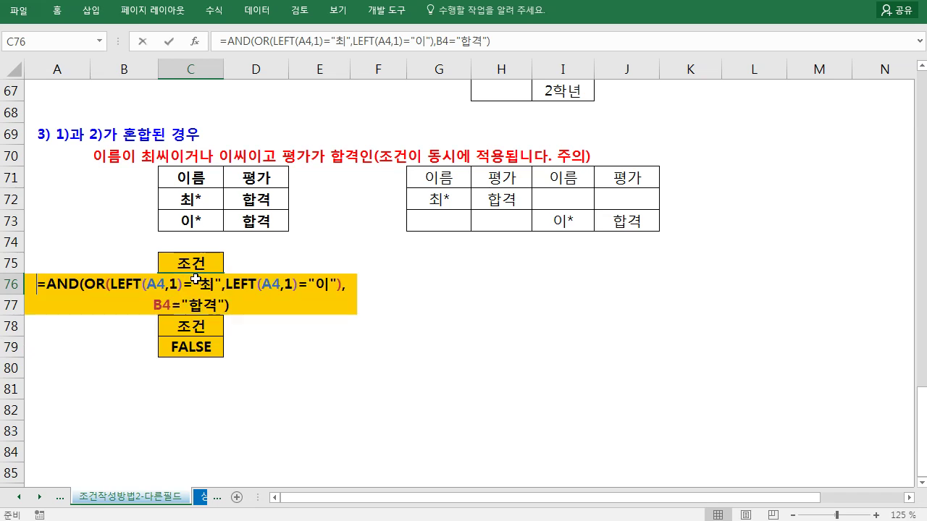
double_click(195, 279)
click(197, 349)
double_click(197, 350)
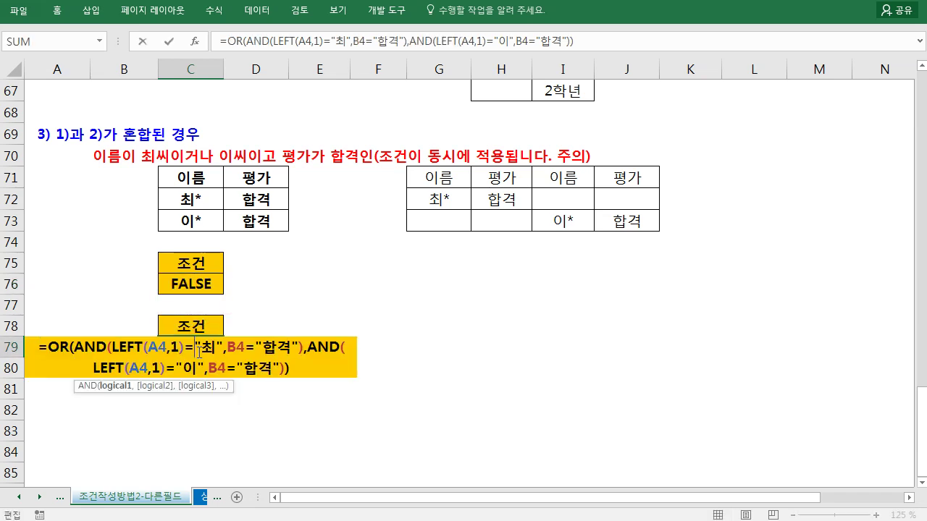
click(260, 290)
key(Escape)
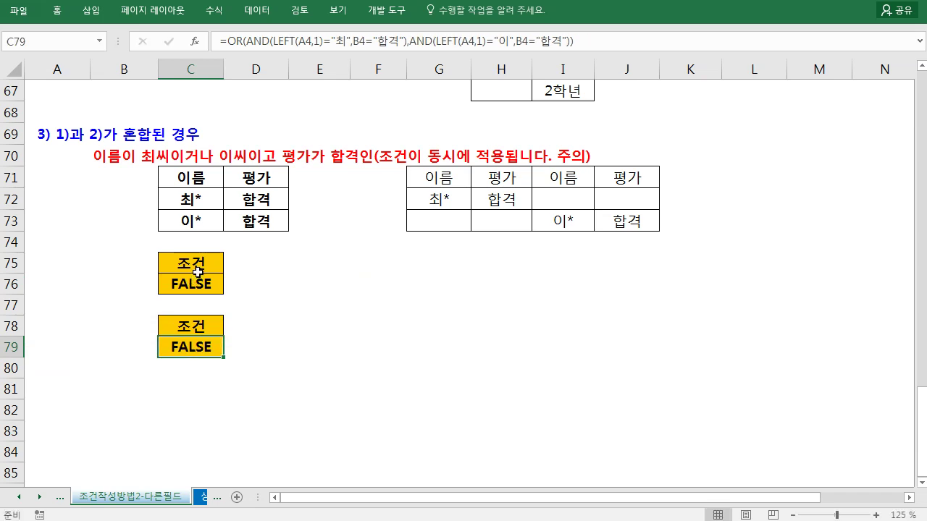
scroll(197, 272, up, 4)
scroll(186, 261, down, 3)
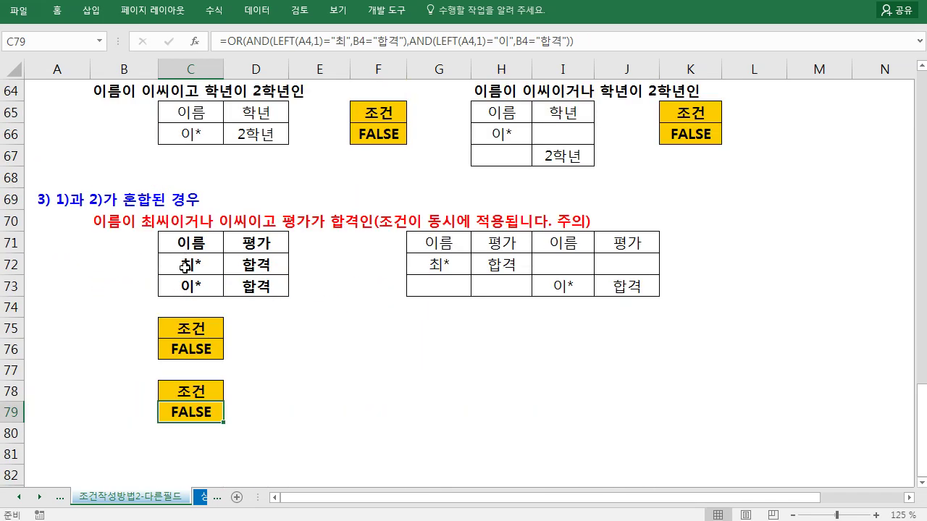
Step: Start an Advanced Filter on the student table A3:E12 with the results filtered in place
scroll(186, 261, up, 20)
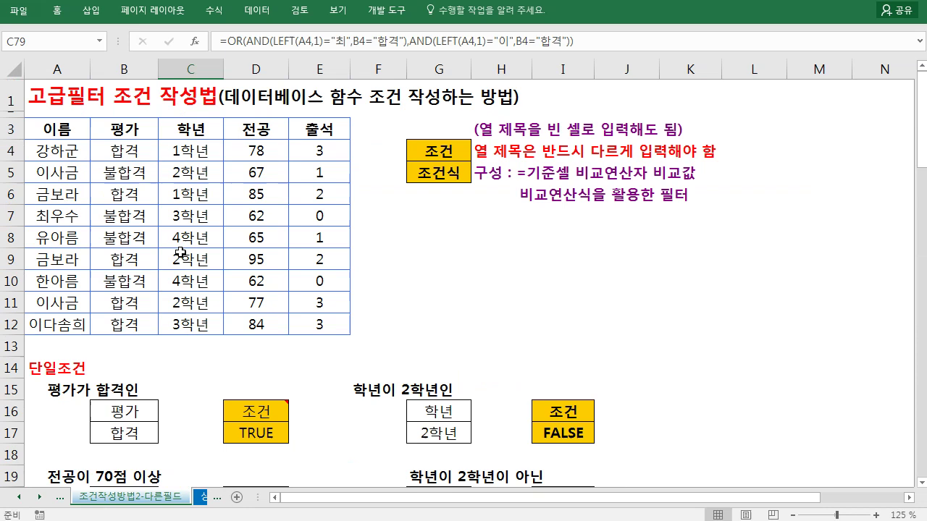
drag(58, 129, 326, 320)
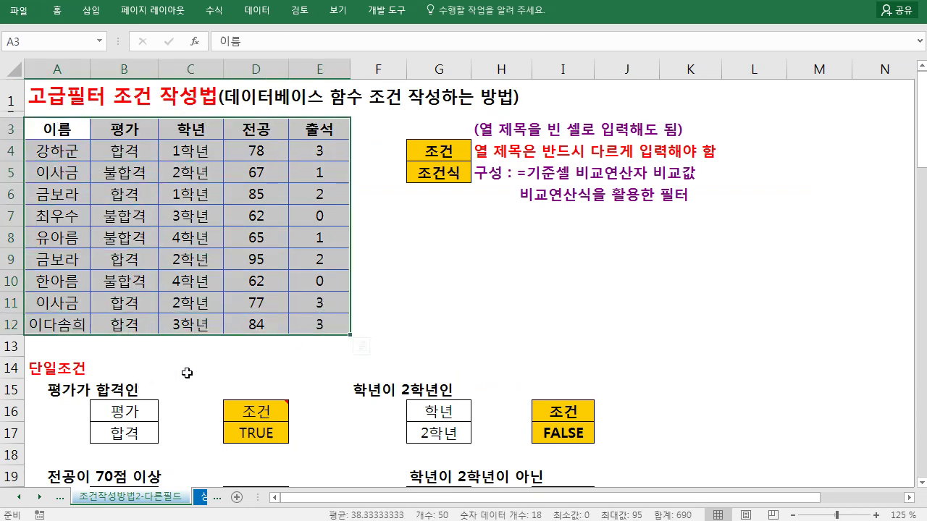
click(257, 10)
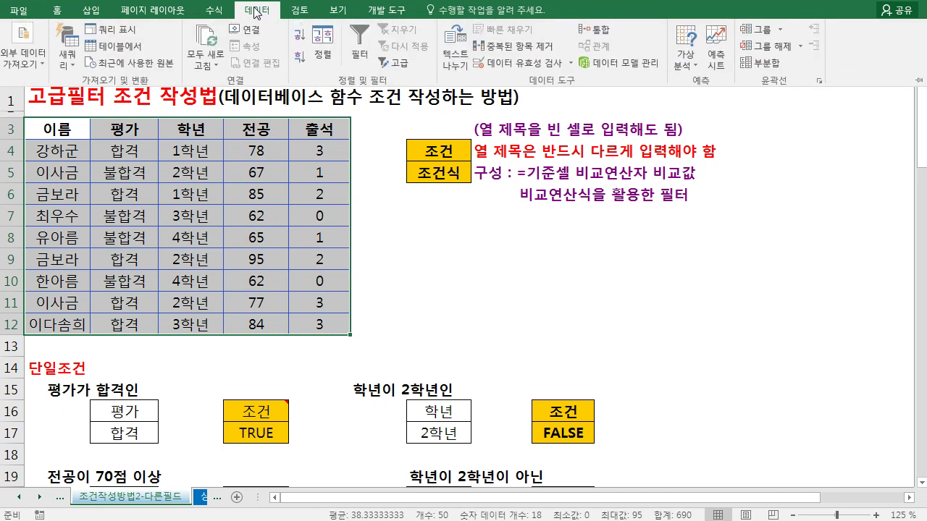
click(388, 61)
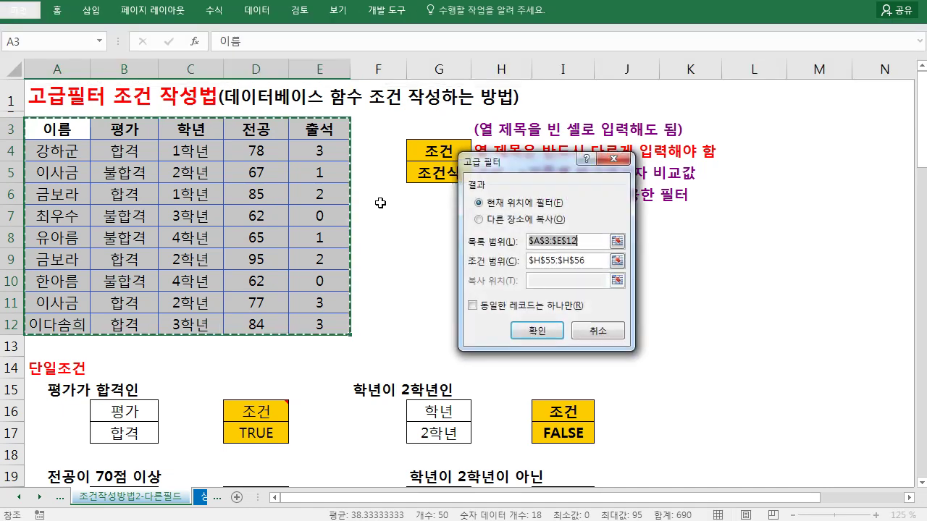
click(528, 224)
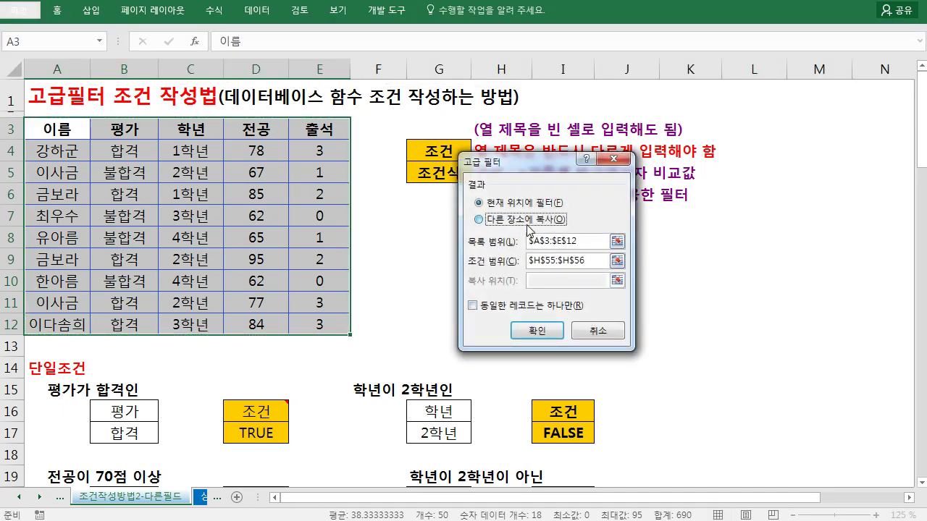
click(525, 204)
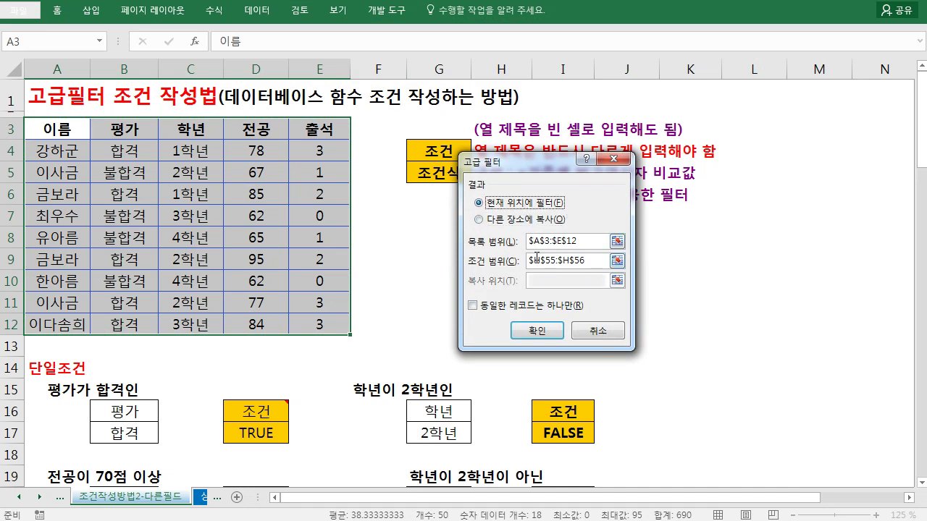
Step: Set the filter's criteria range to the formula condition in D16:D17 and apply it
drag(592, 261, 473, 260)
scroll(131, 218, up, 6)
scroll(131, 219, up, 5)
drag(272, 307, 269, 328)
click(538, 329)
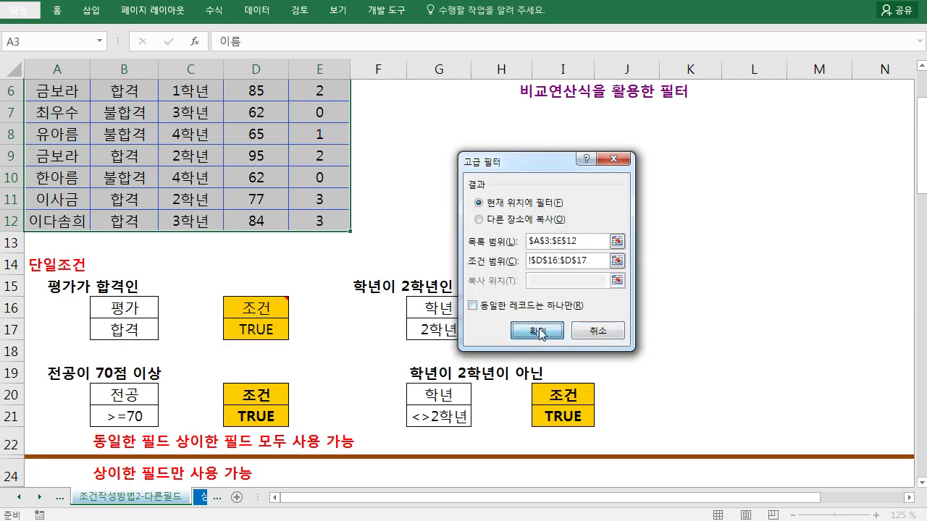
Step: Check the D16:D17 criteria cells against the filtered rows and clear the in-place filter from the student table
scroll(337, 274, up, 2)
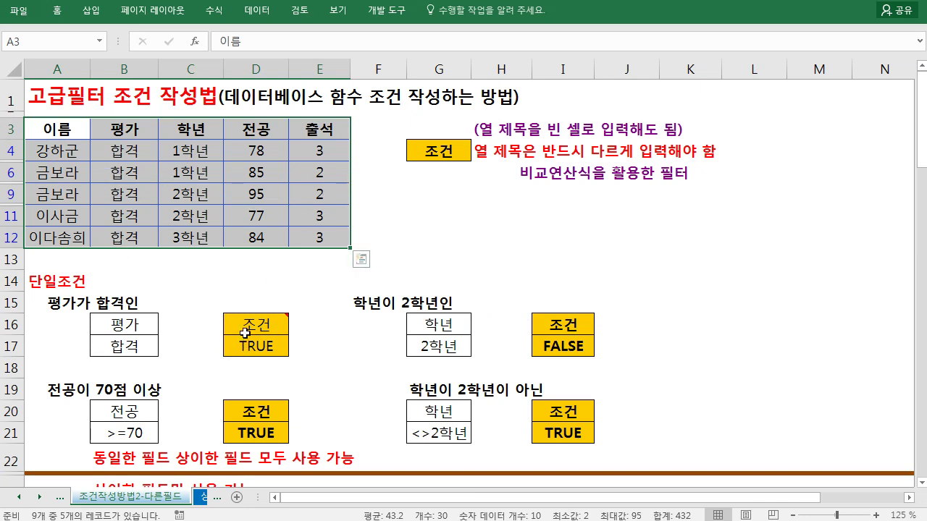
drag(245, 332, 247, 350)
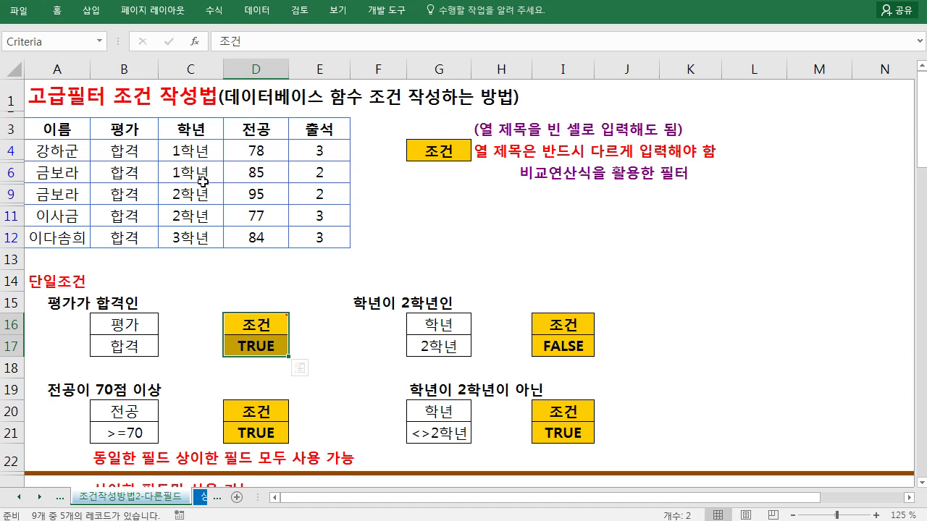
click(196, 153)
click(257, 11)
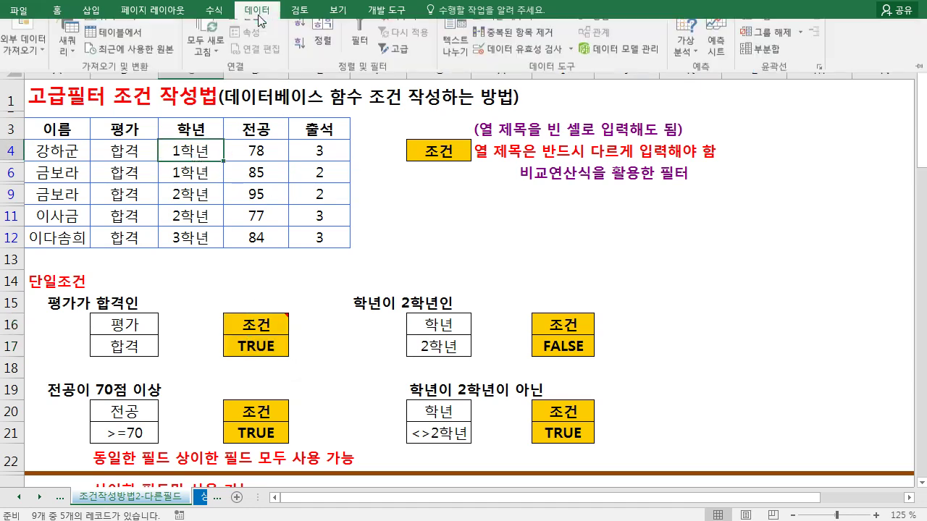
click(424, 32)
click(253, 258)
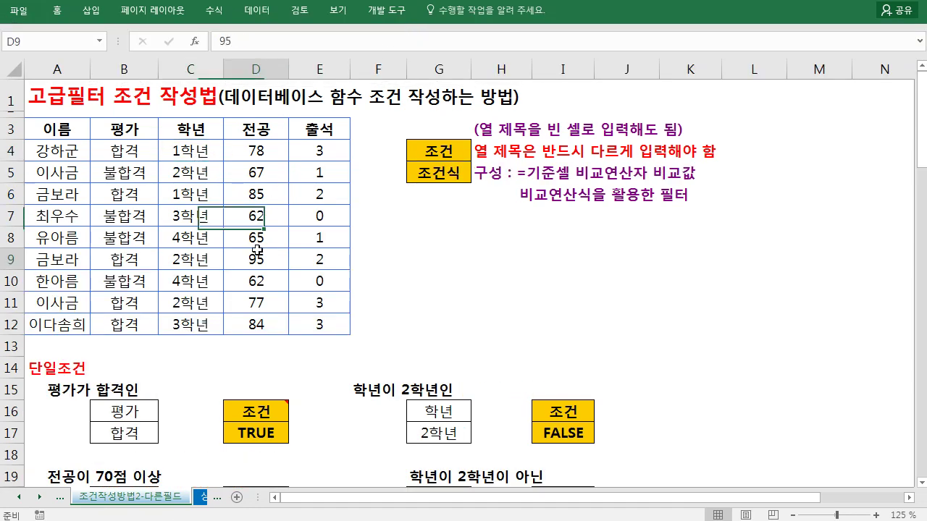
Step: Select the full student table A3:E12 again and start another Advanced Filter on it
scroll(249, 265, down, 2)
scroll(183, 262, up, 2)
drag(50, 131, 343, 325)
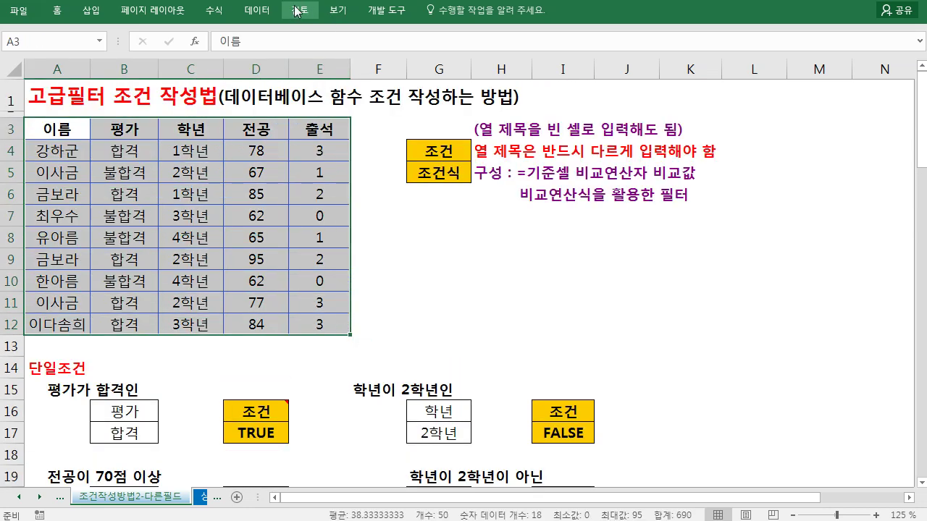
click(257, 10)
click(395, 63)
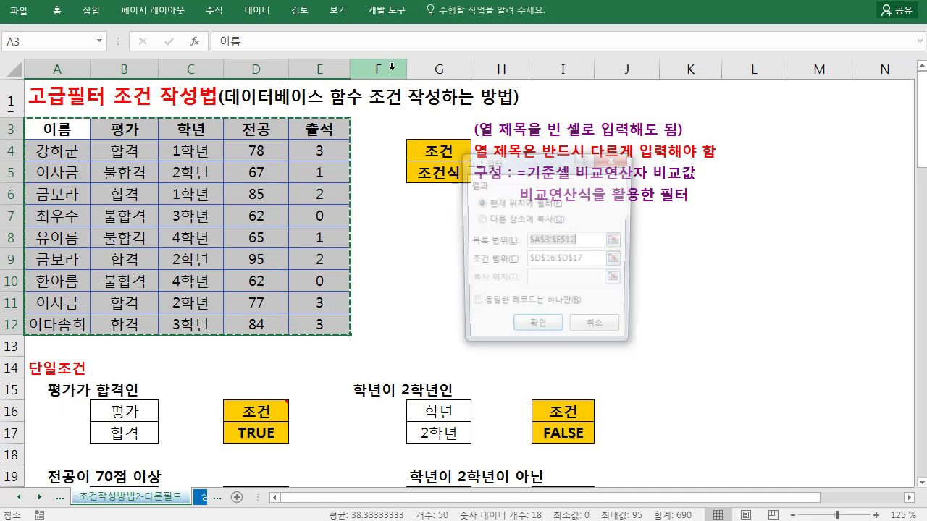
Step: Replace the filter's criteria range with C75:C76, the first mixed AND/OR formula condition
scroll(467, 212, down, 1)
scroll(467, 213, down, 1)
scroll(449, 206, up, 2)
scroll(440, 200, down, 2)
click(575, 260)
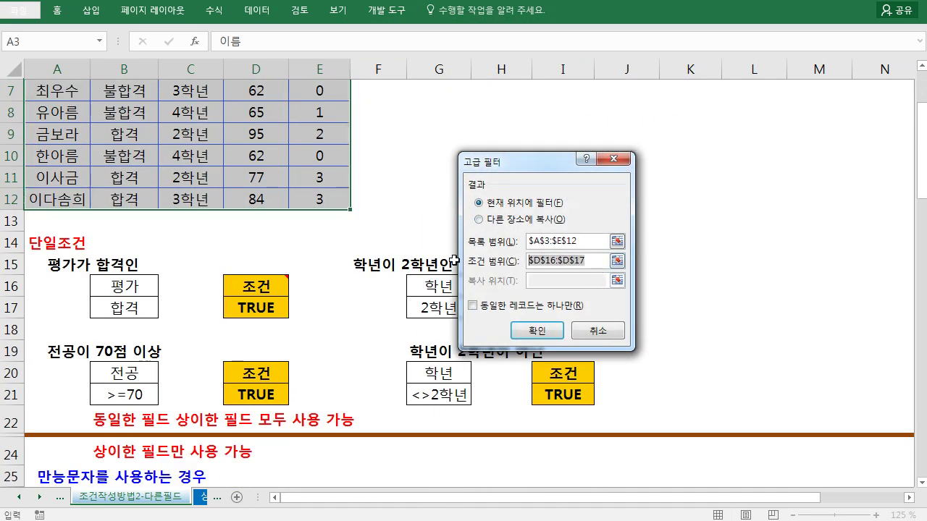
scroll(254, 247, down, 7)
scroll(246, 223, down, 13)
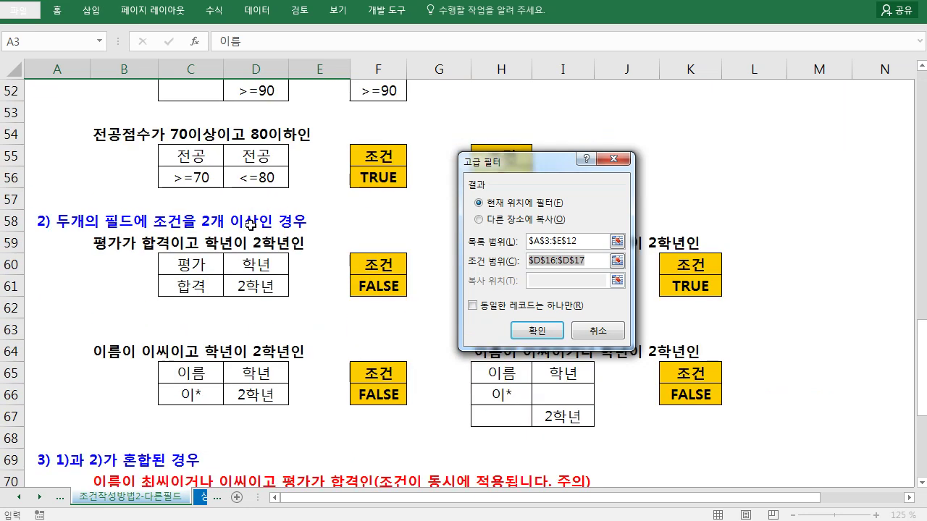
drag(207, 271, 210, 282)
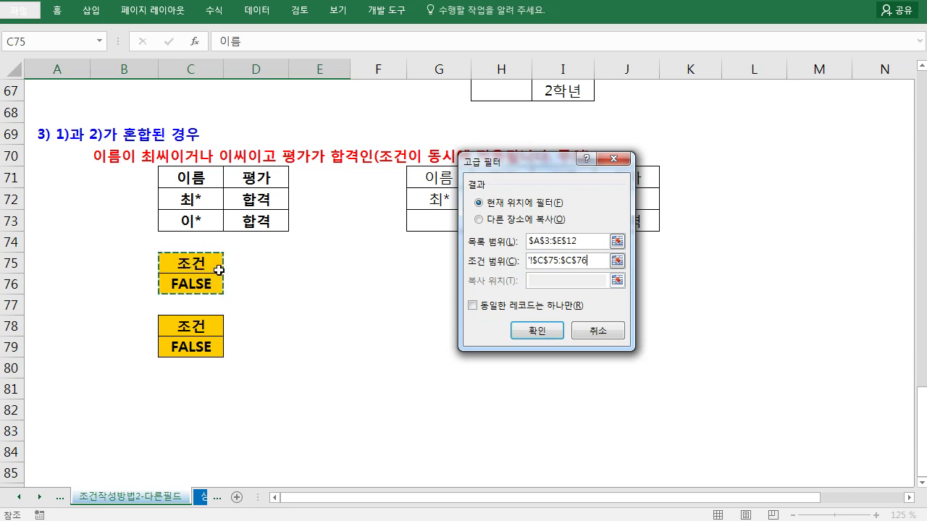
Step: Choose to copy the results to another location, set the destination to A82, and run the filter
click(518, 219)
click(546, 279)
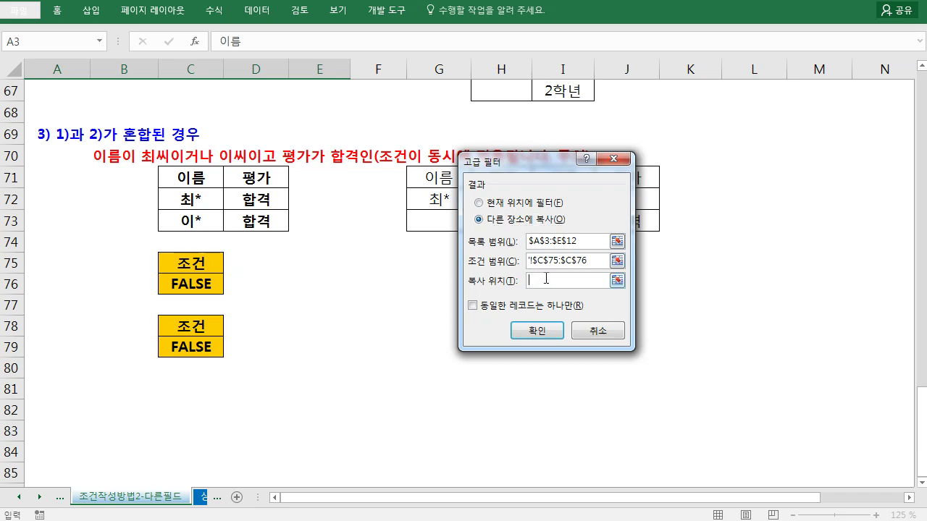
click(61, 410)
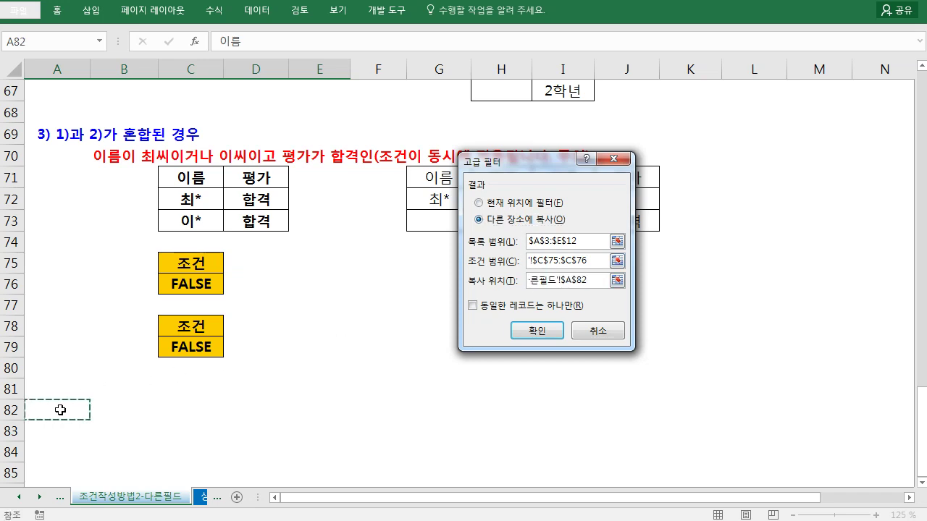
click(555, 331)
scroll(293, 267, down, 13)
scroll(290, 267, down, 9)
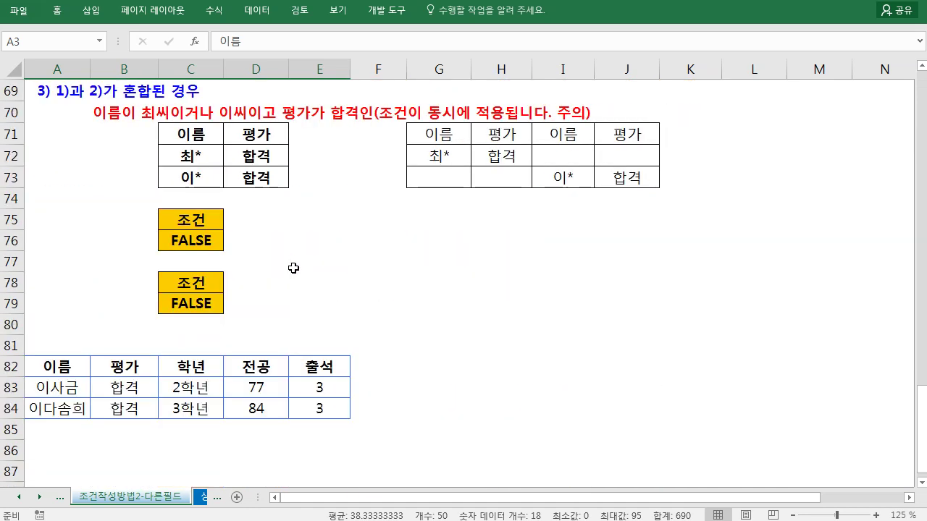
Step: Compare the names and evaluations extracted in A83:B84 with the condition in section 3 and the source table
scroll(210, 297, up, 2)
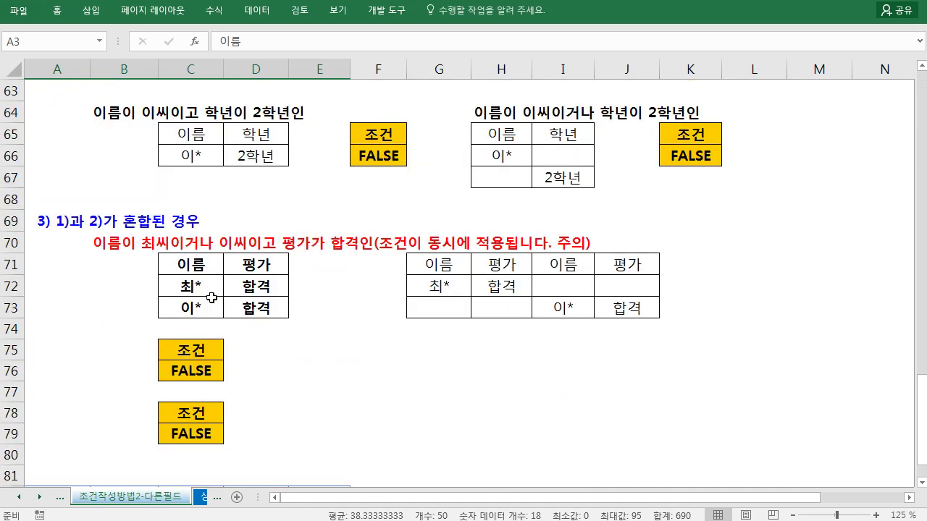
scroll(201, 294, down, 2)
drag(61, 387, 157, 406)
scroll(174, 340, up, 4)
scroll(193, 283, up, 19)
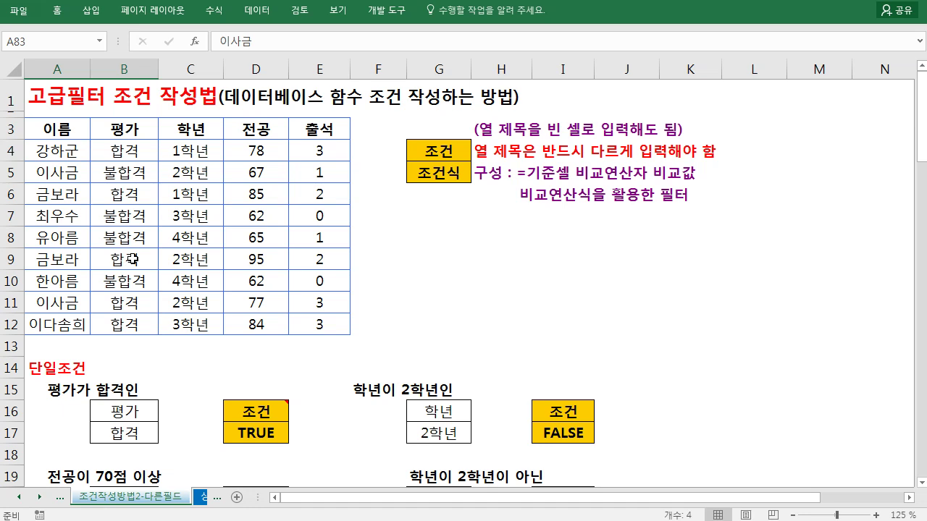
scroll(132, 259, down, 16)
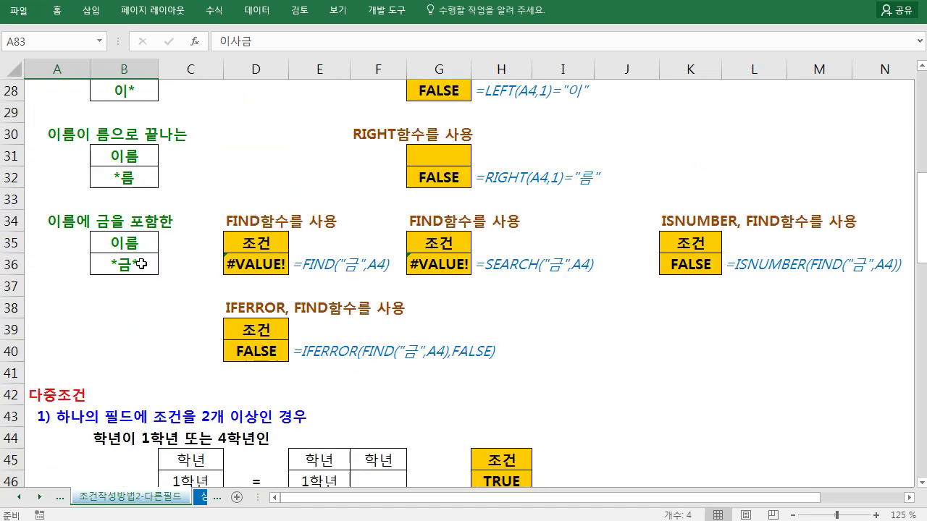
scroll(135, 280, up, 16)
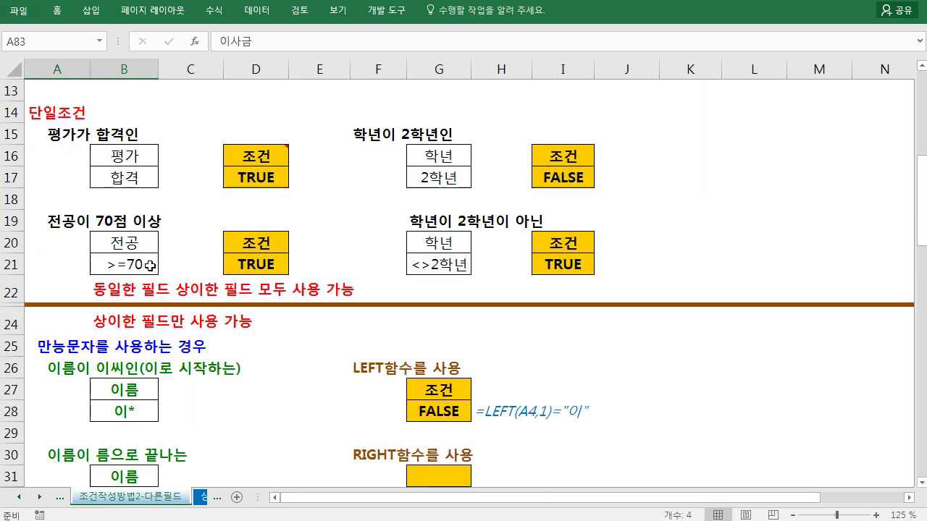